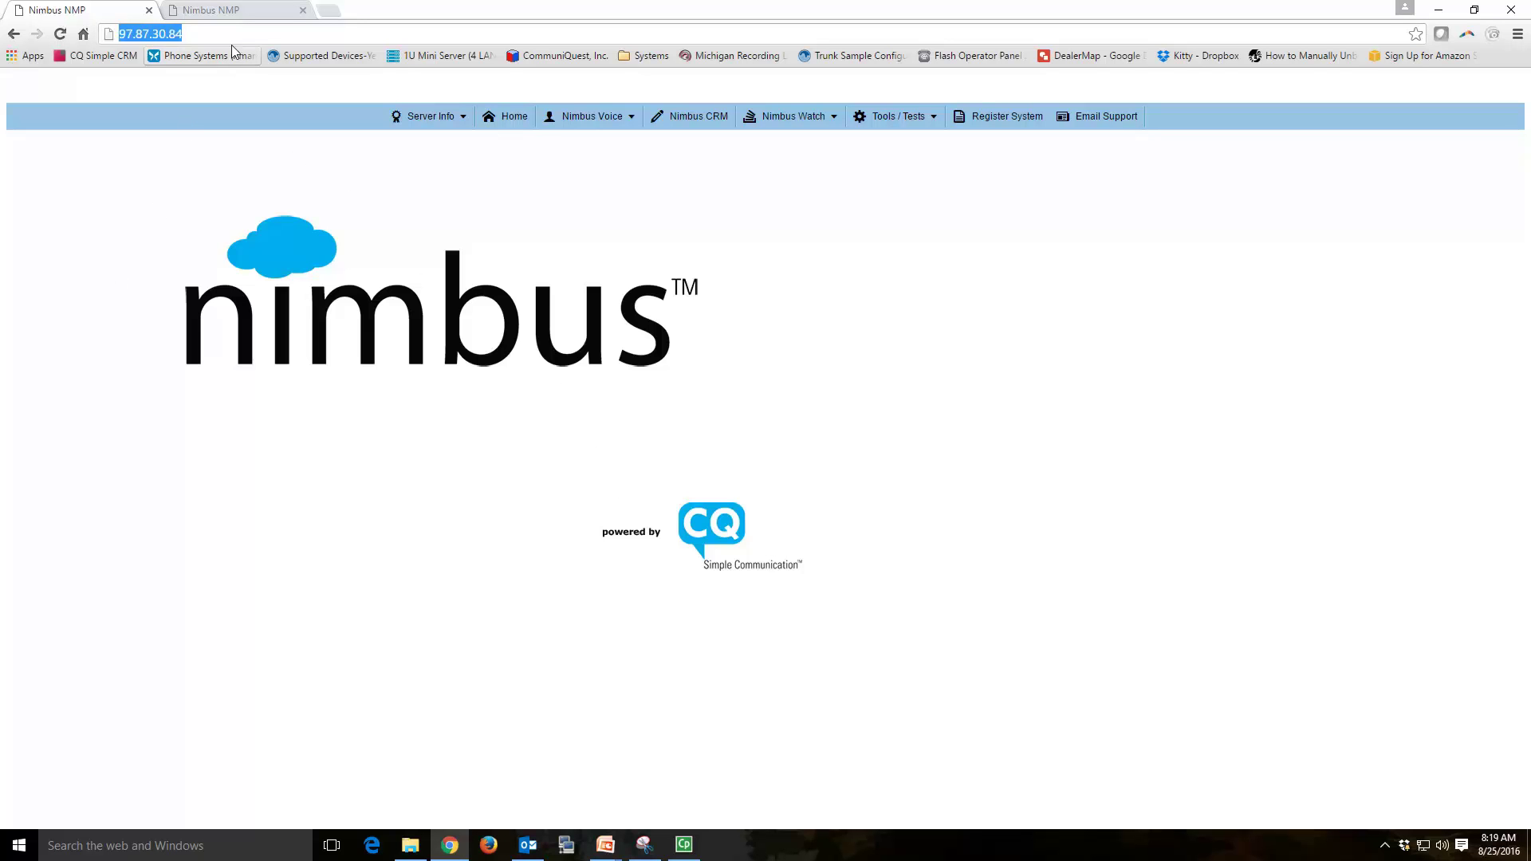
Step: Compare the second server's dashboard, then open Nimbus Voice Programming on the first server
click(259, 12)
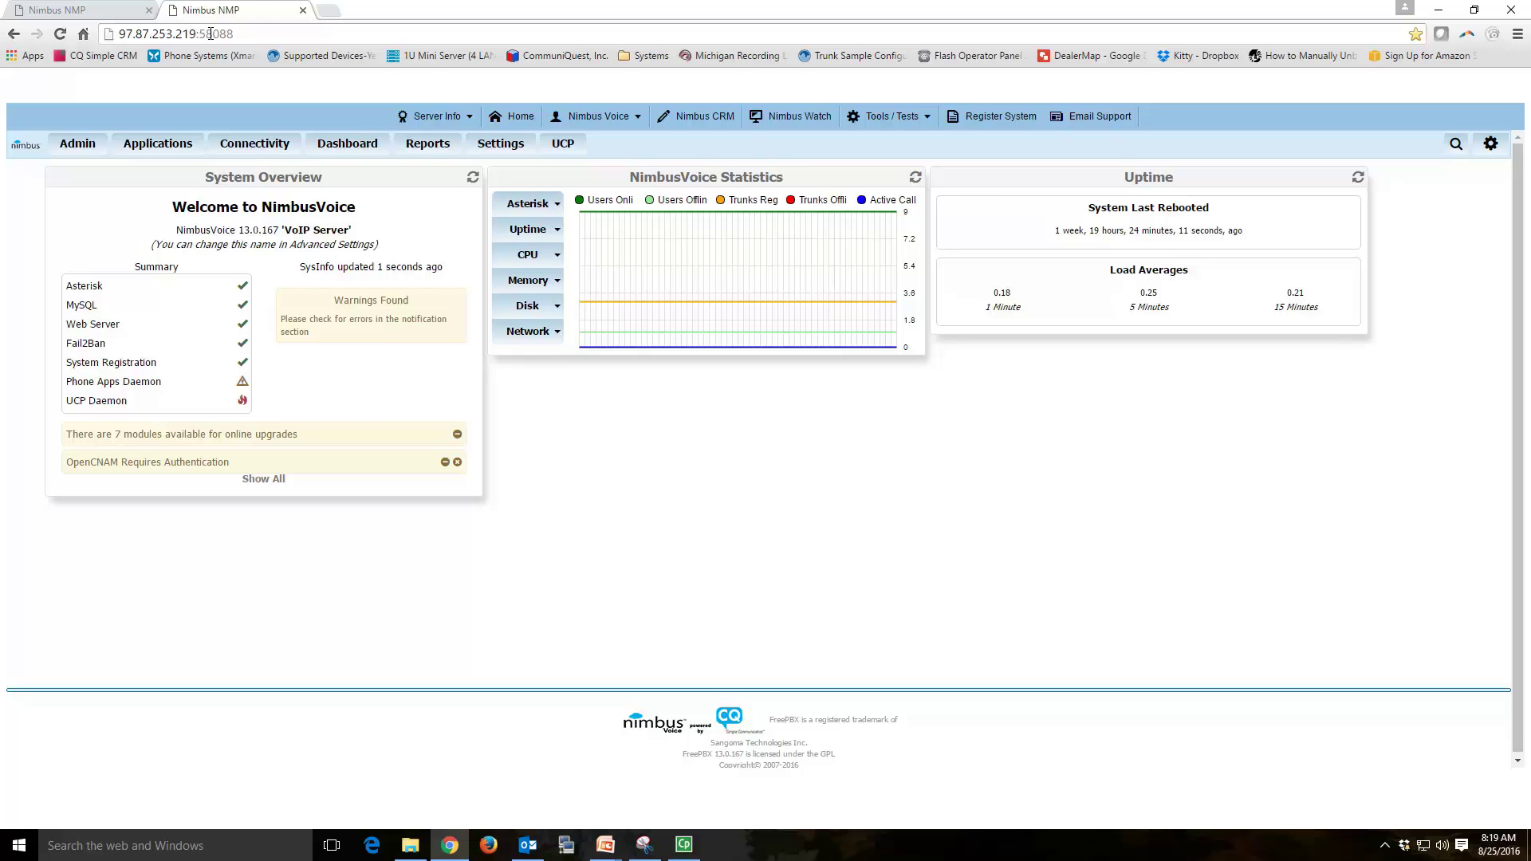
click(97, 11)
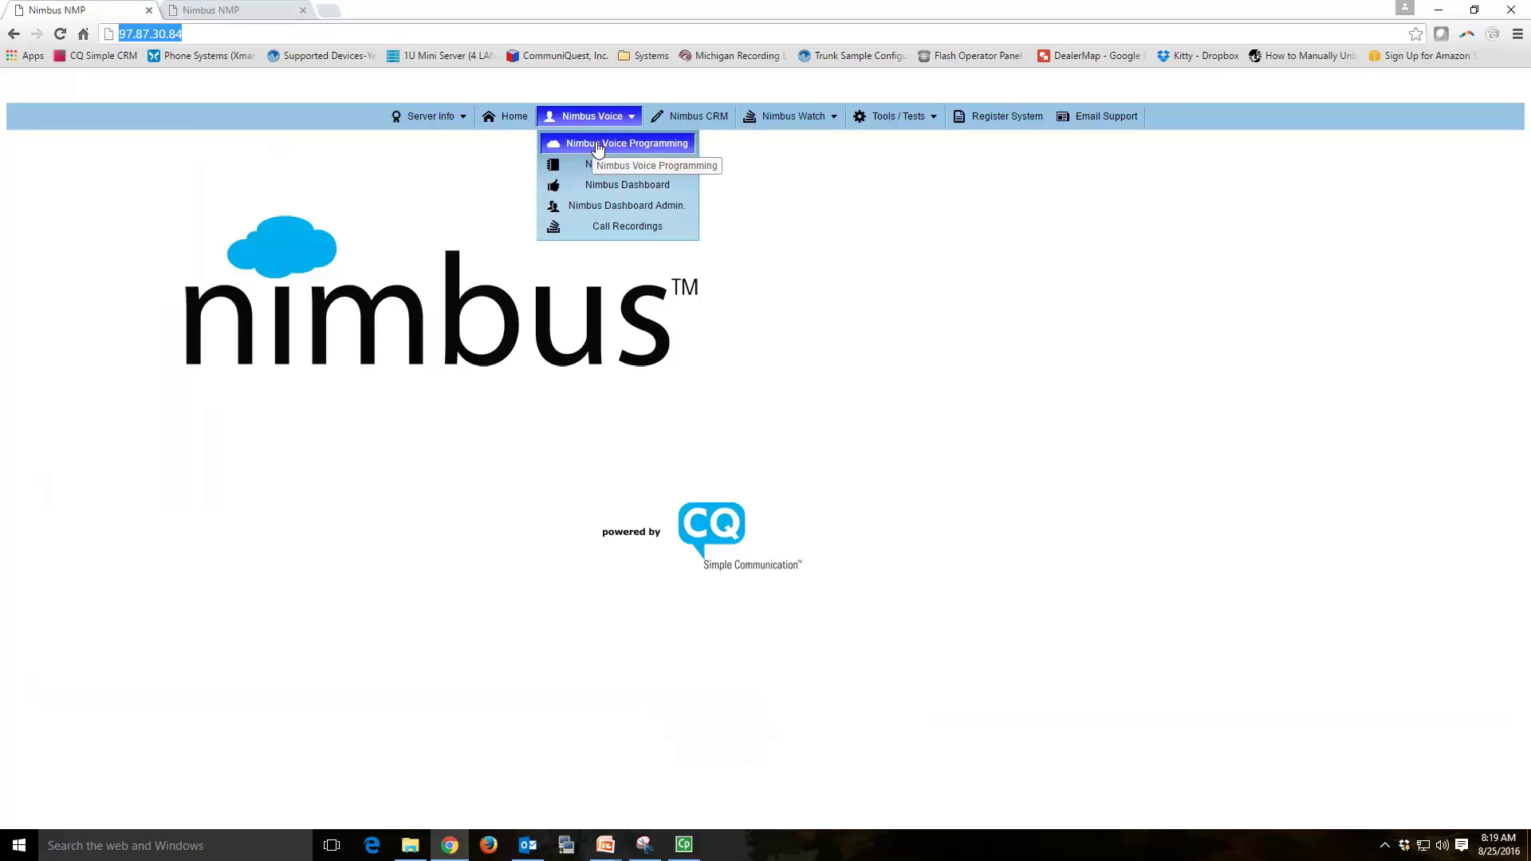
click(598, 149)
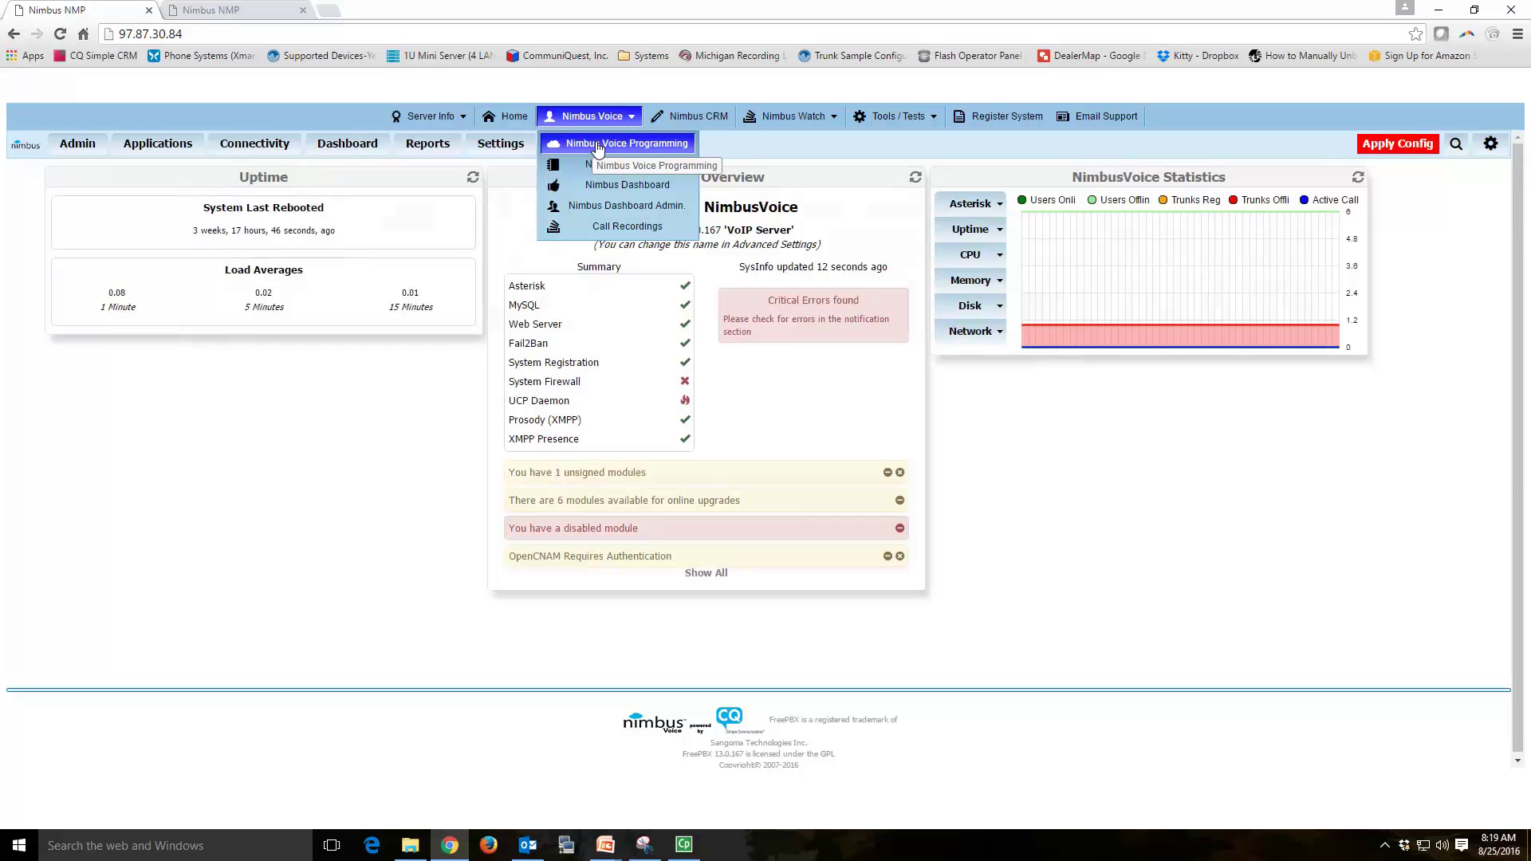
mouse_move(263, 145)
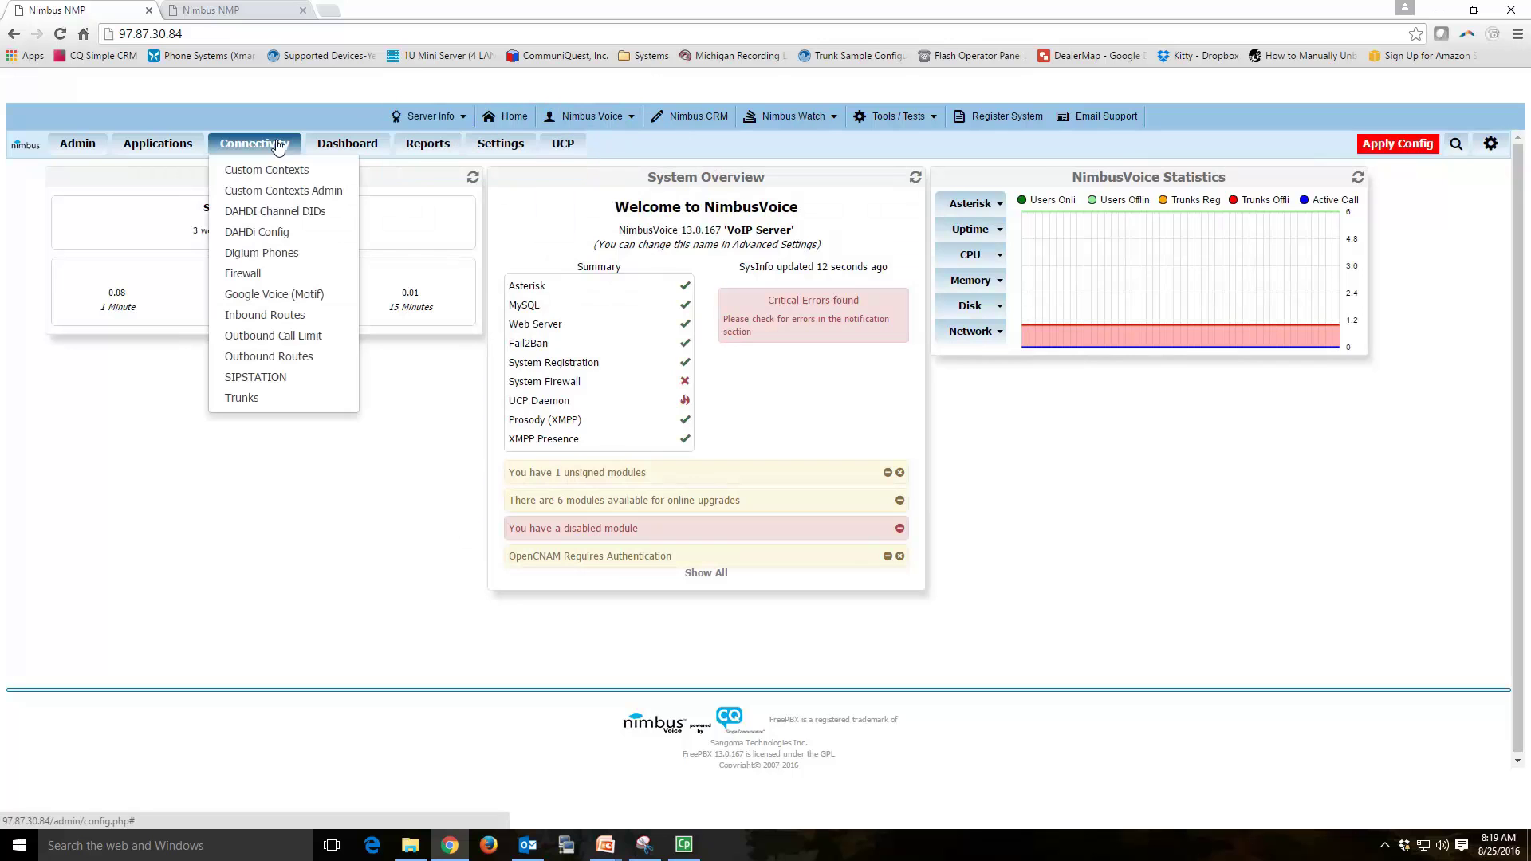
Step: From the Trunks list, begin adding a new IAX2 trunk
click(251, 396)
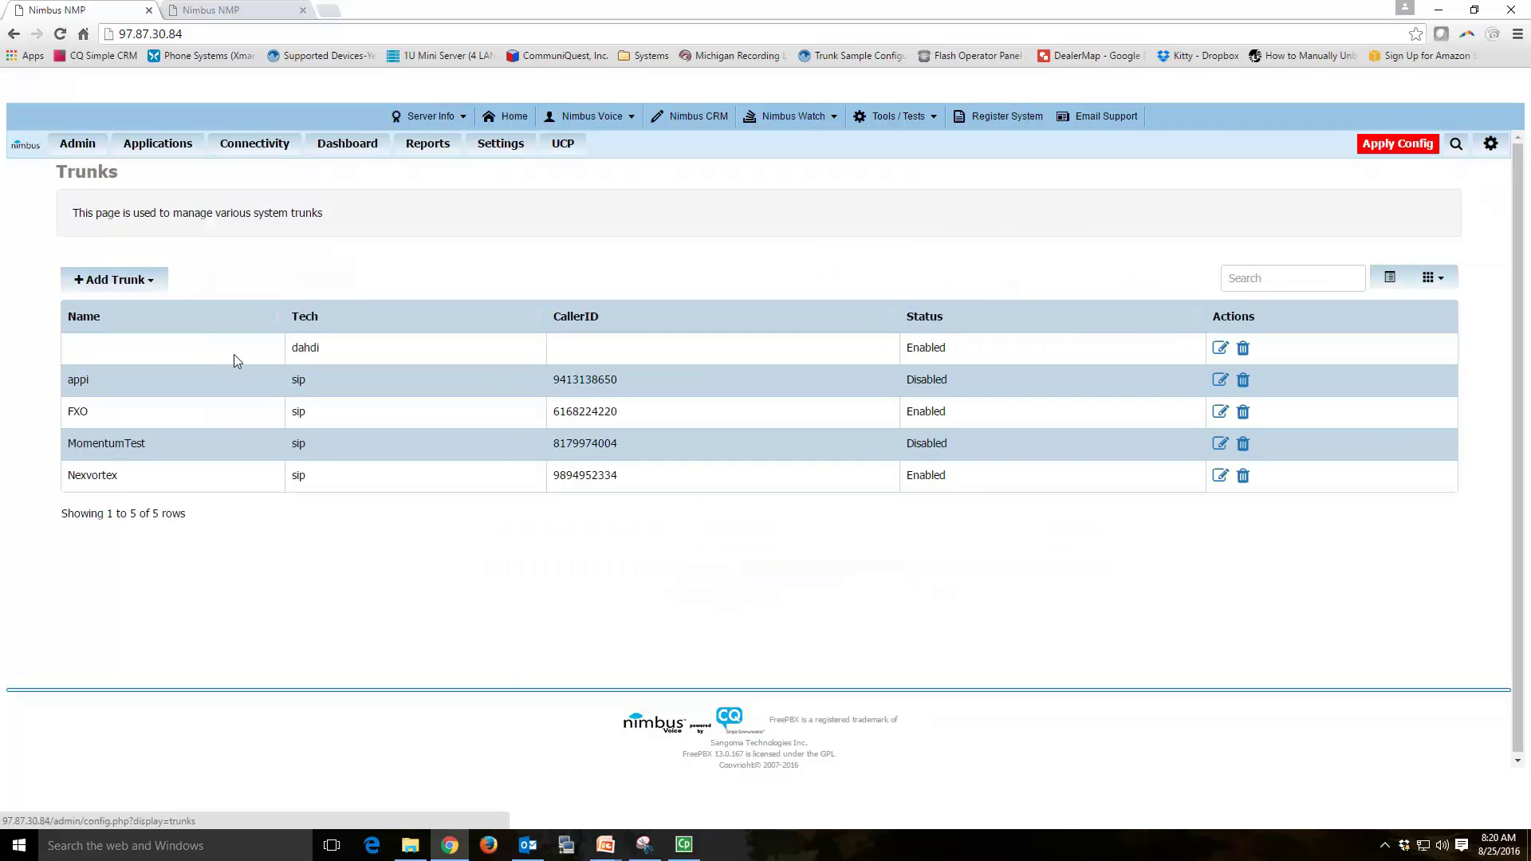
click(152, 288)
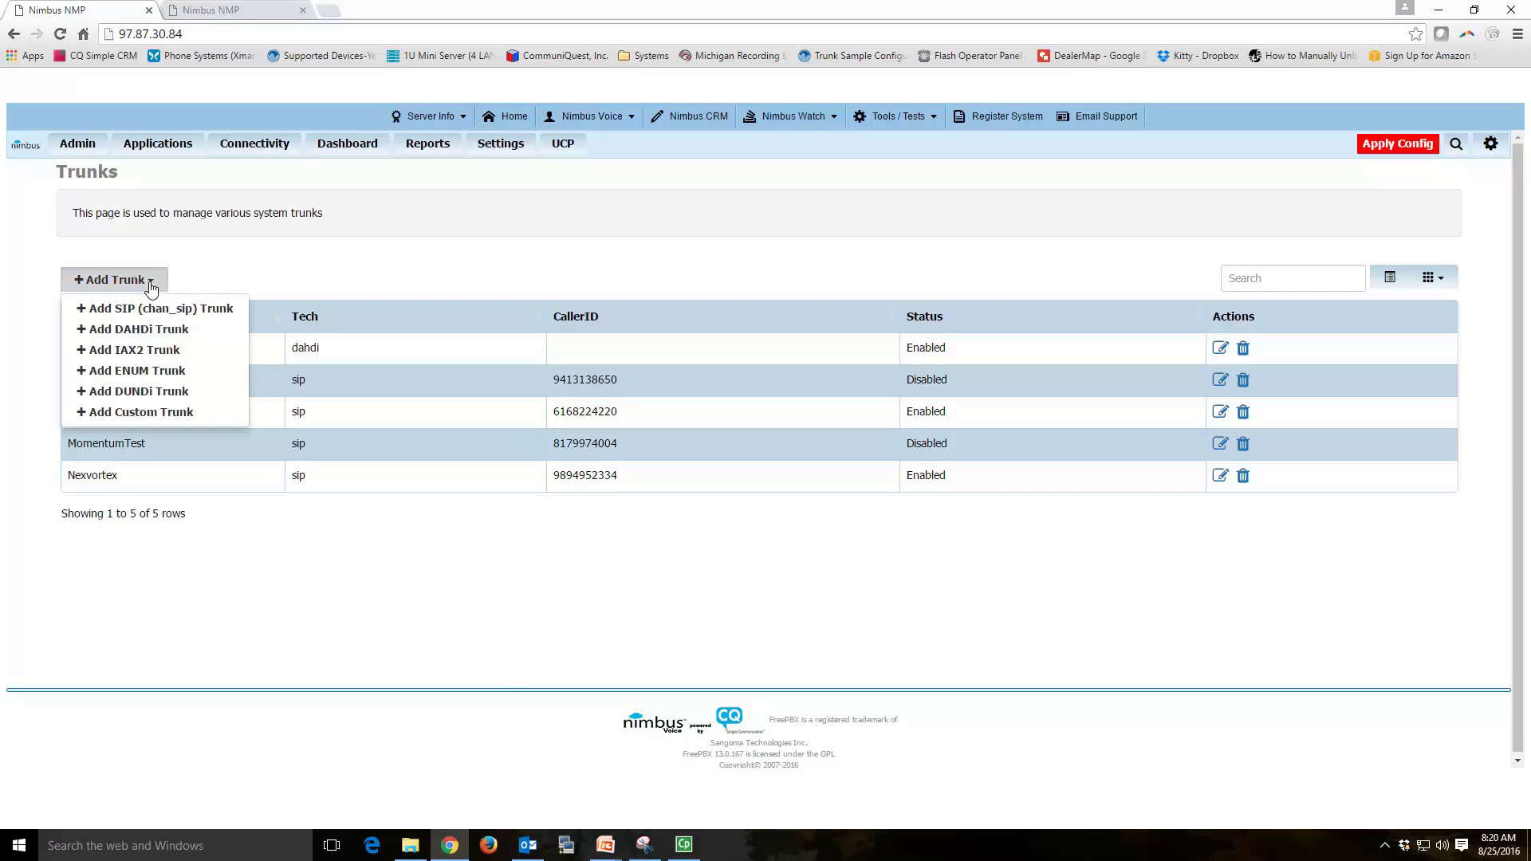
click(166, 351)
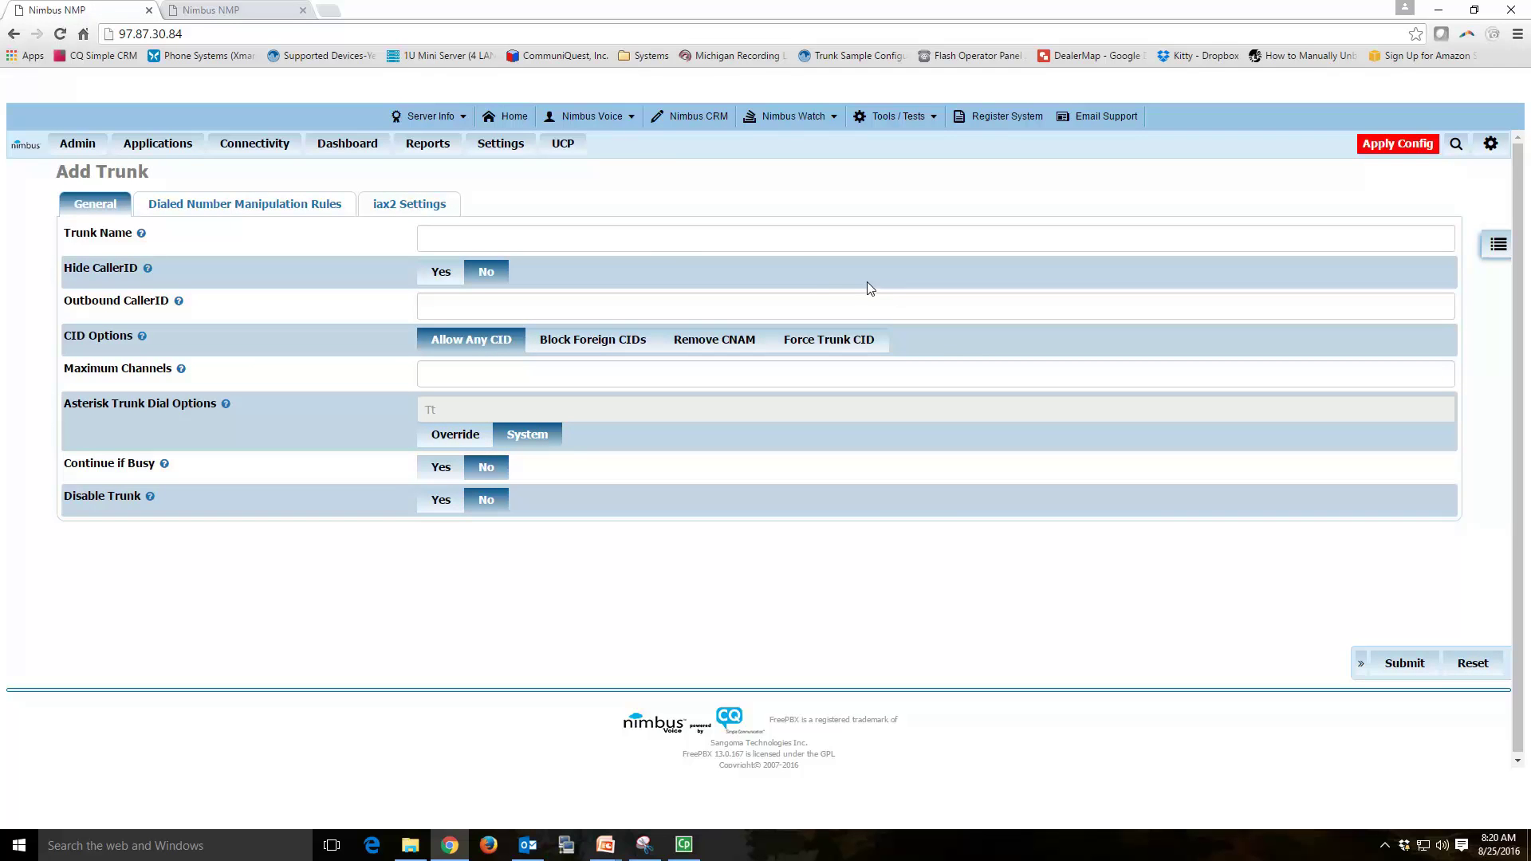
Step: Enter LinktoNimbus2 as the new IAX2 trunk's name
click(673, 250)
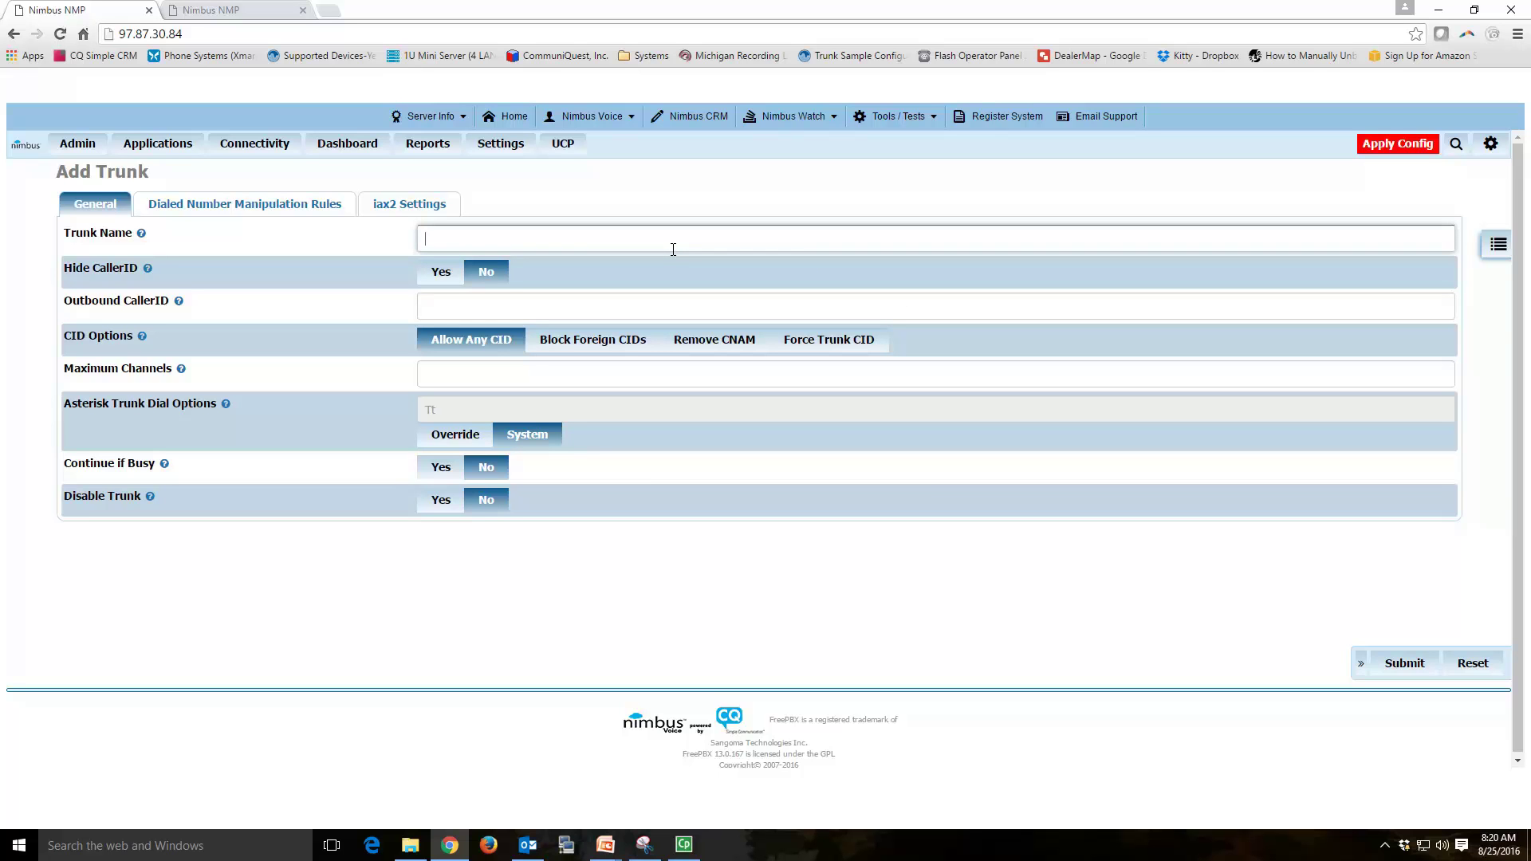
text(LinktoNimbus2)
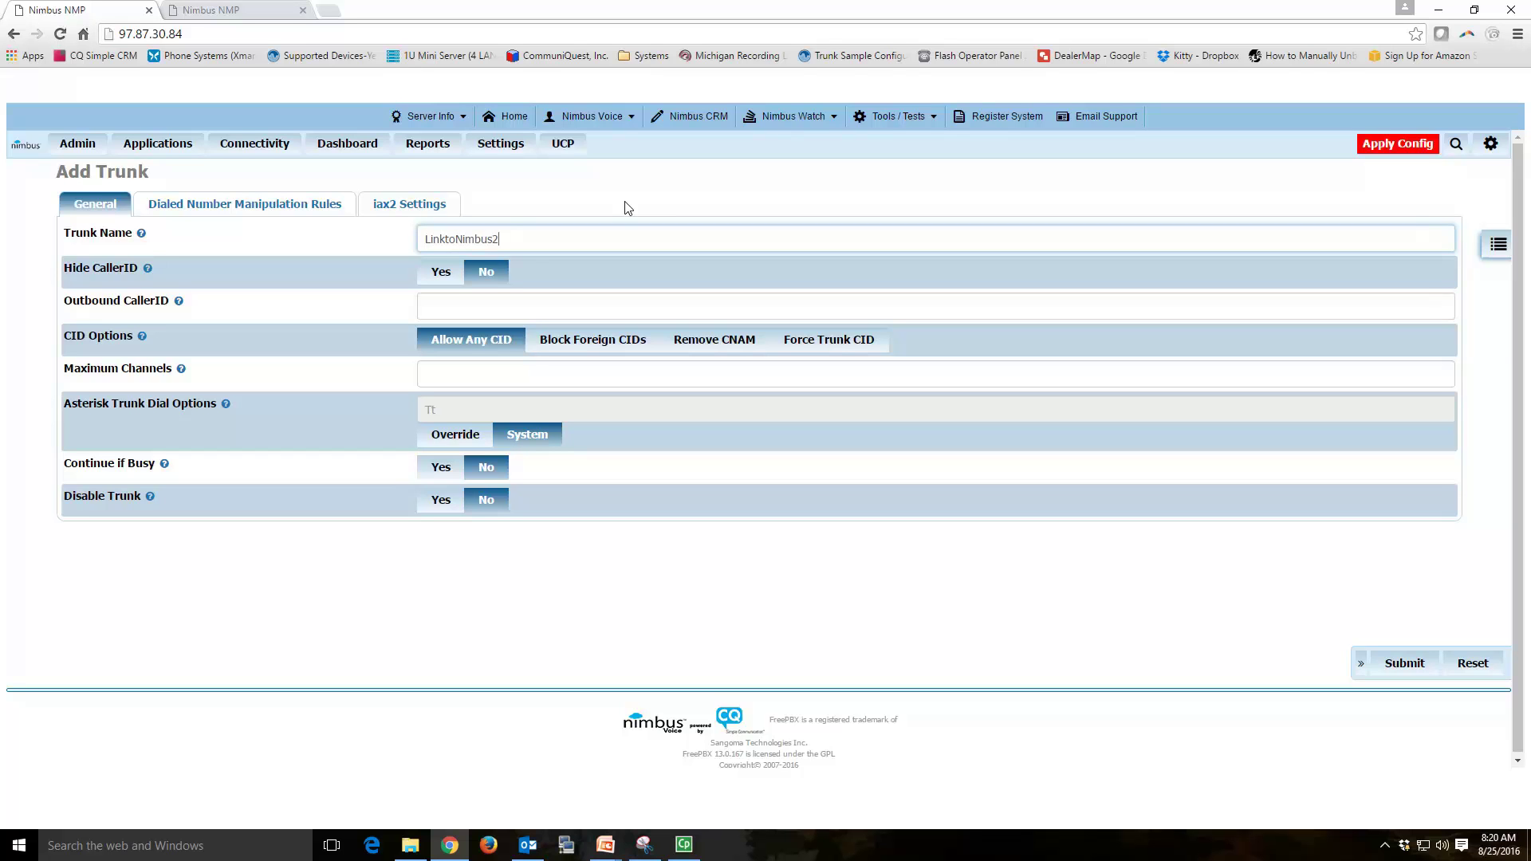
click(607, 240)
Step: In the IAX2 outgoing settings, name the peer tonimbusmidland
click(400, 206)
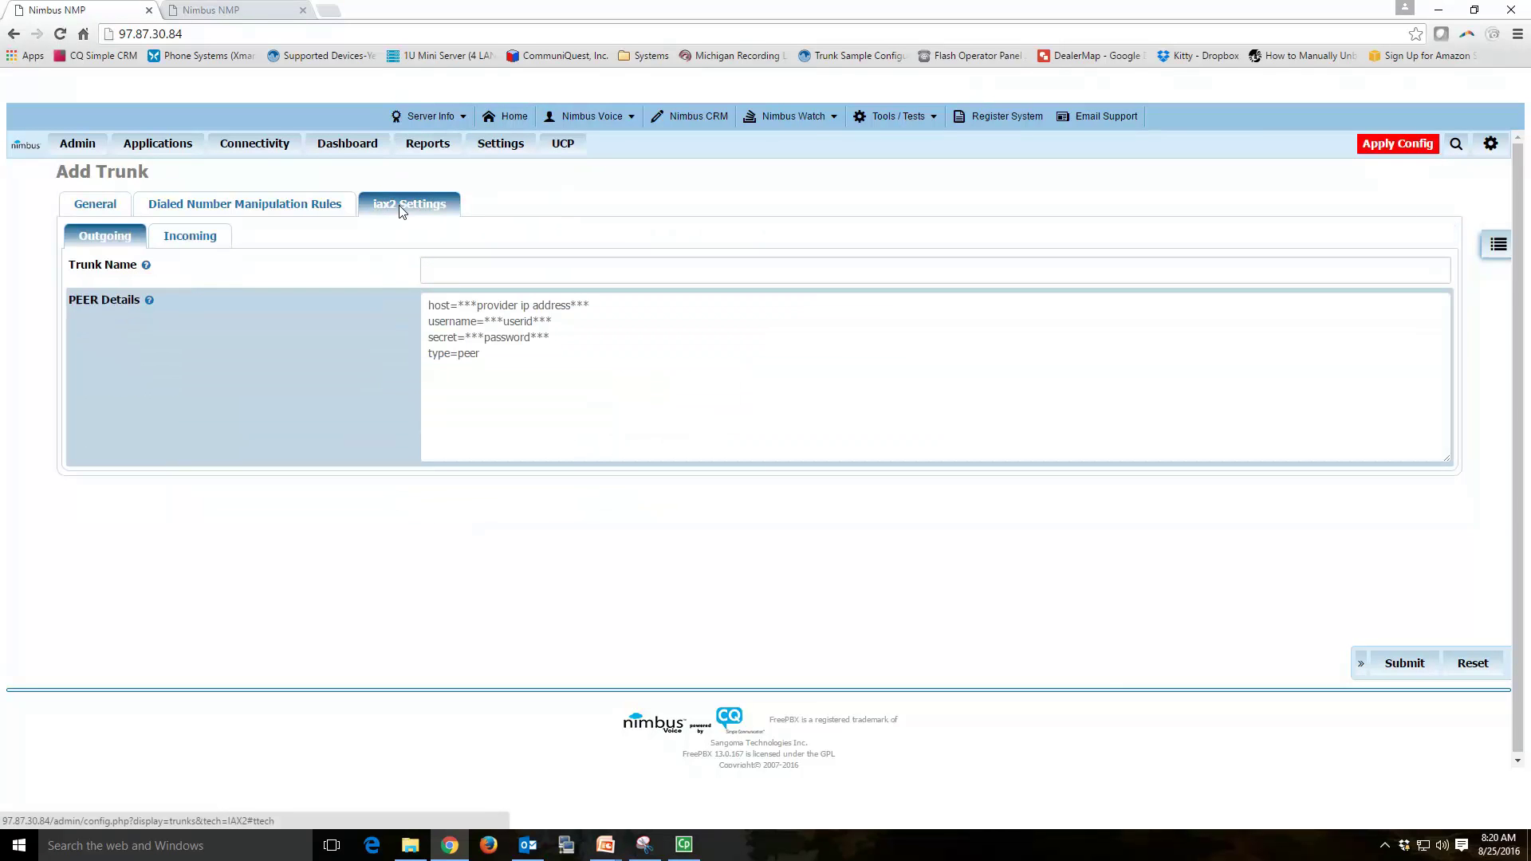
click(496, 271)
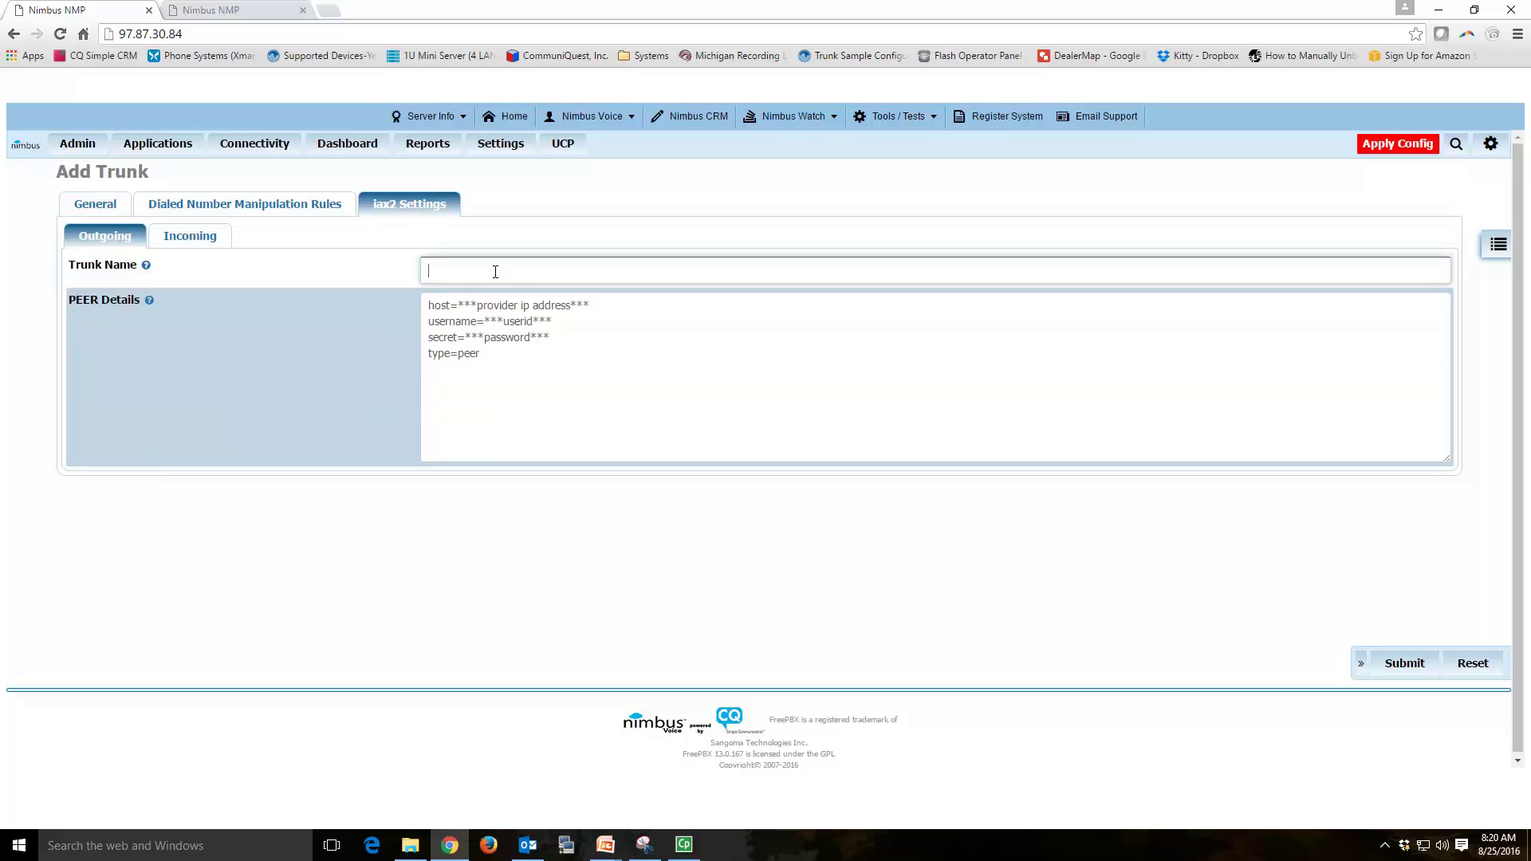
text(tonimbus)
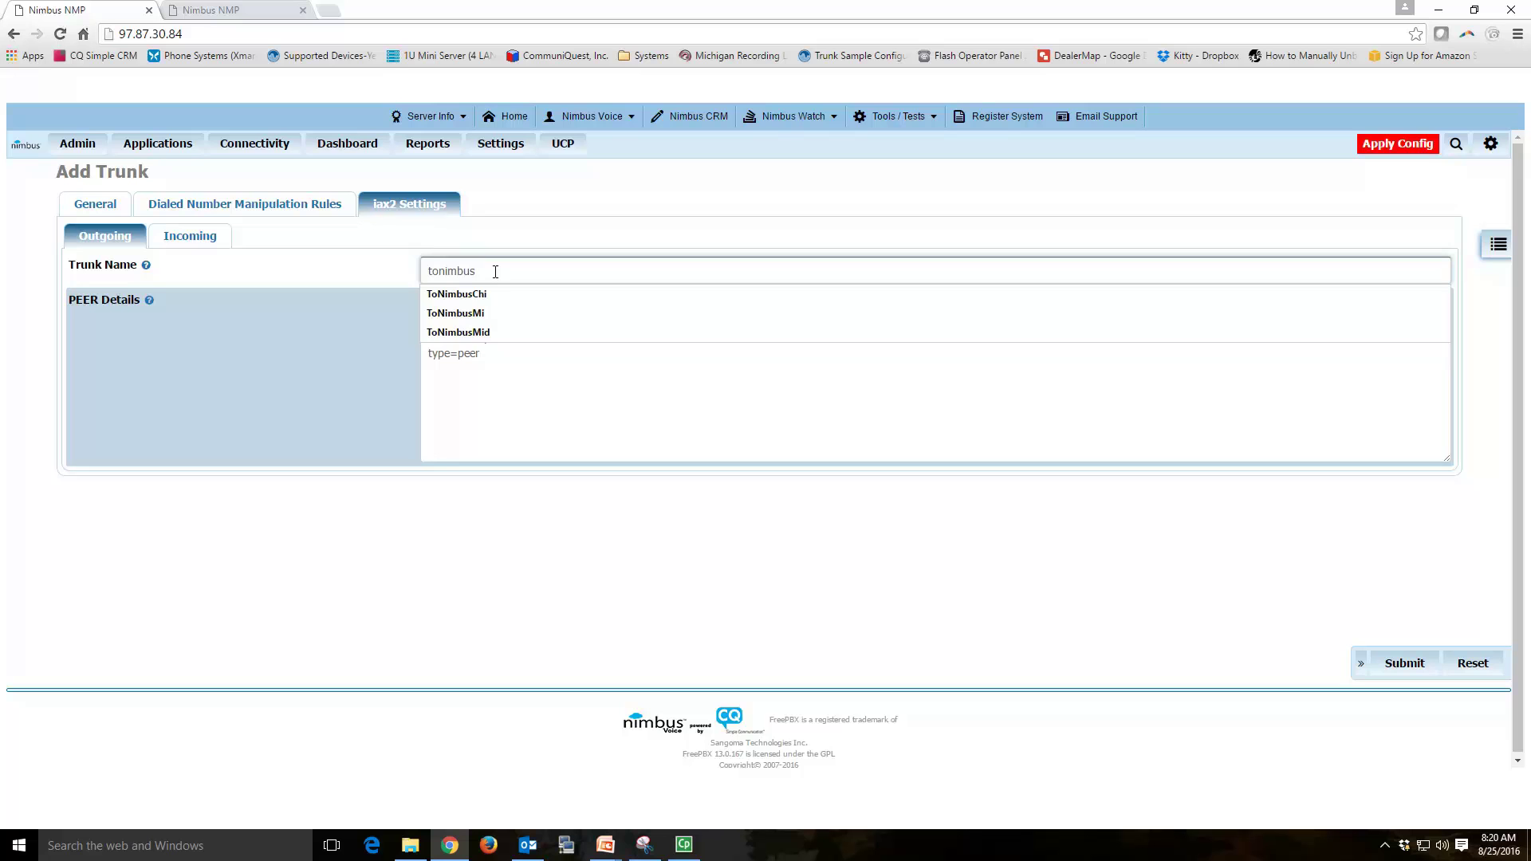
text(midland)
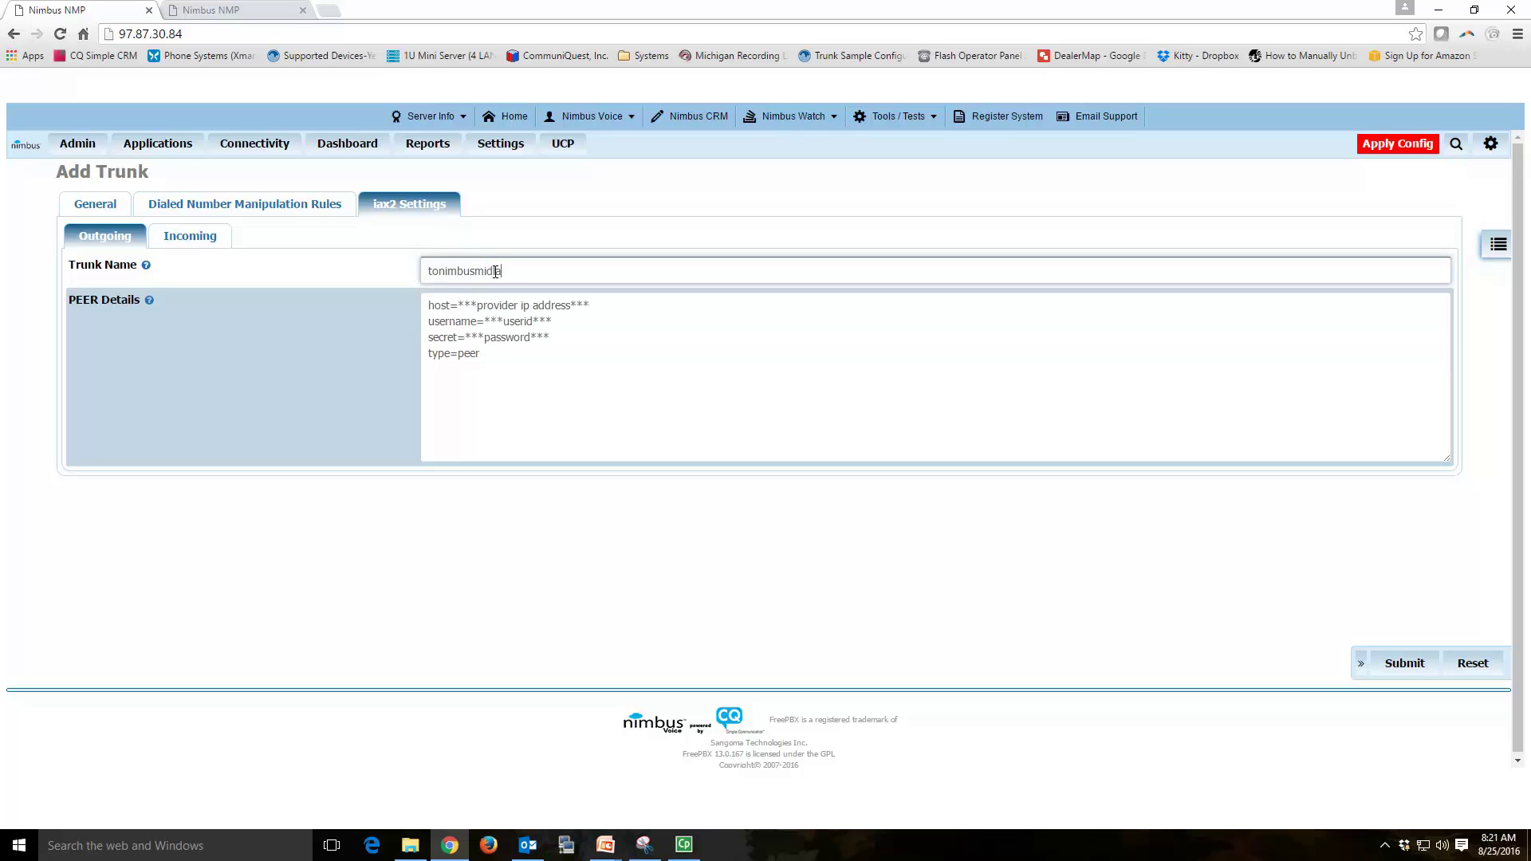
Step: Replace the peer details with username, type=friend, a secret, qualifyfreqok=25000, qualify=yes and host=
click(494, 348)
key(ctrl+a)
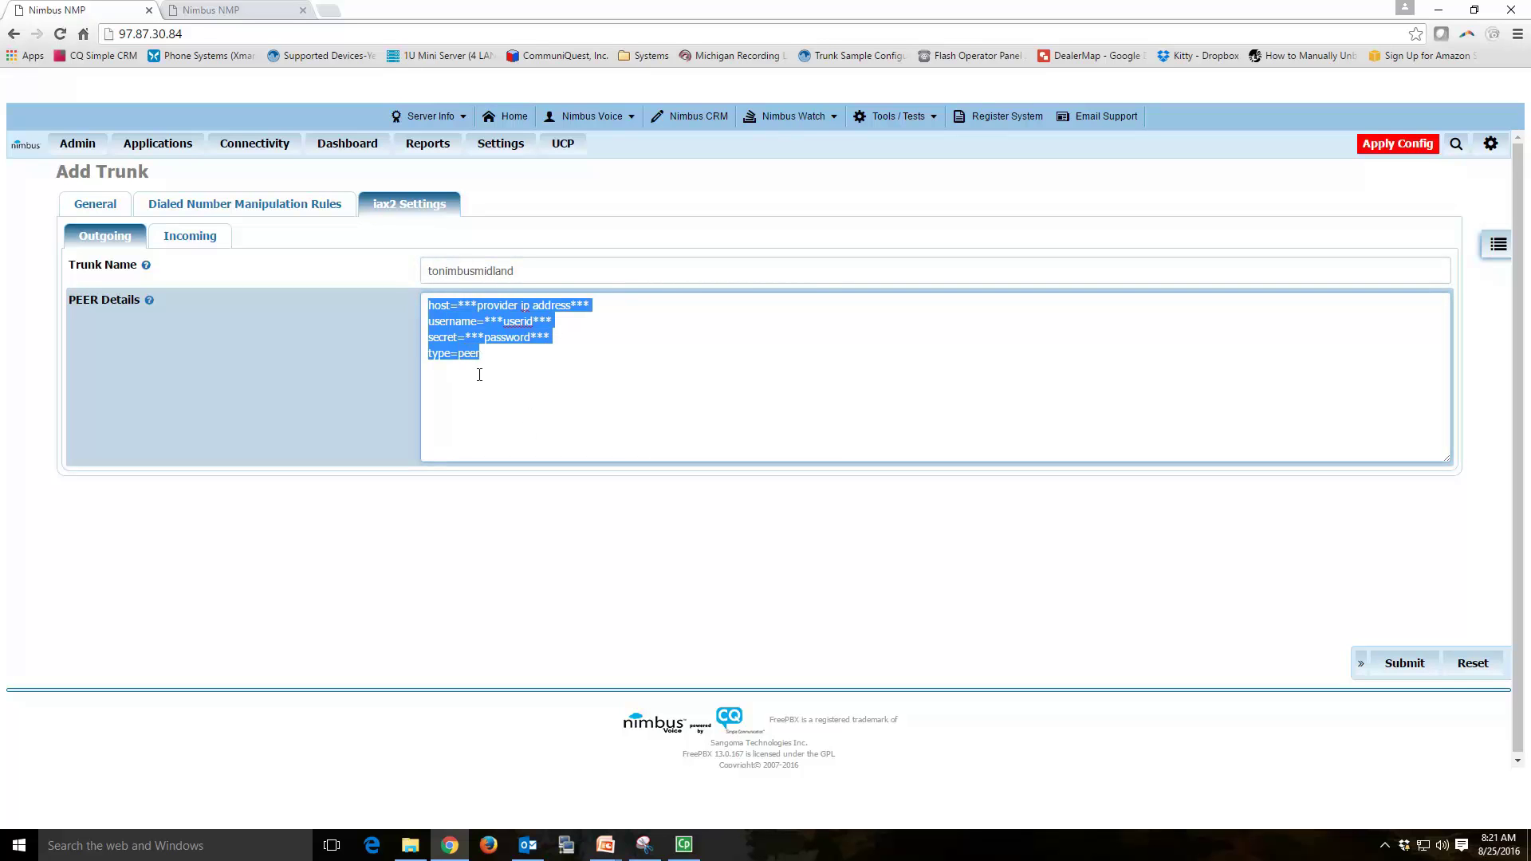
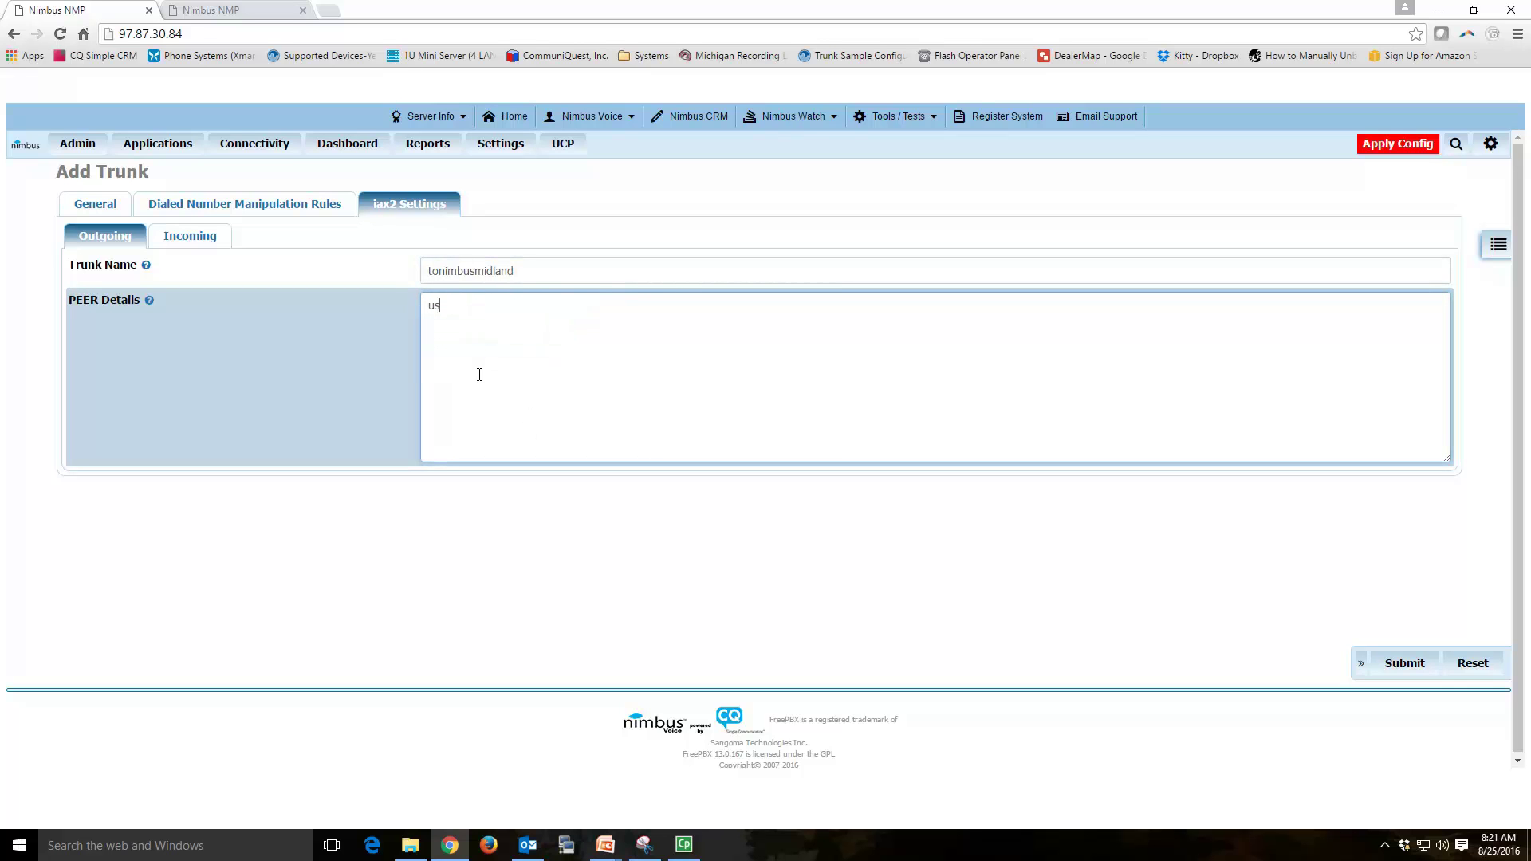
key(BackSpace)
key(BackSpace)
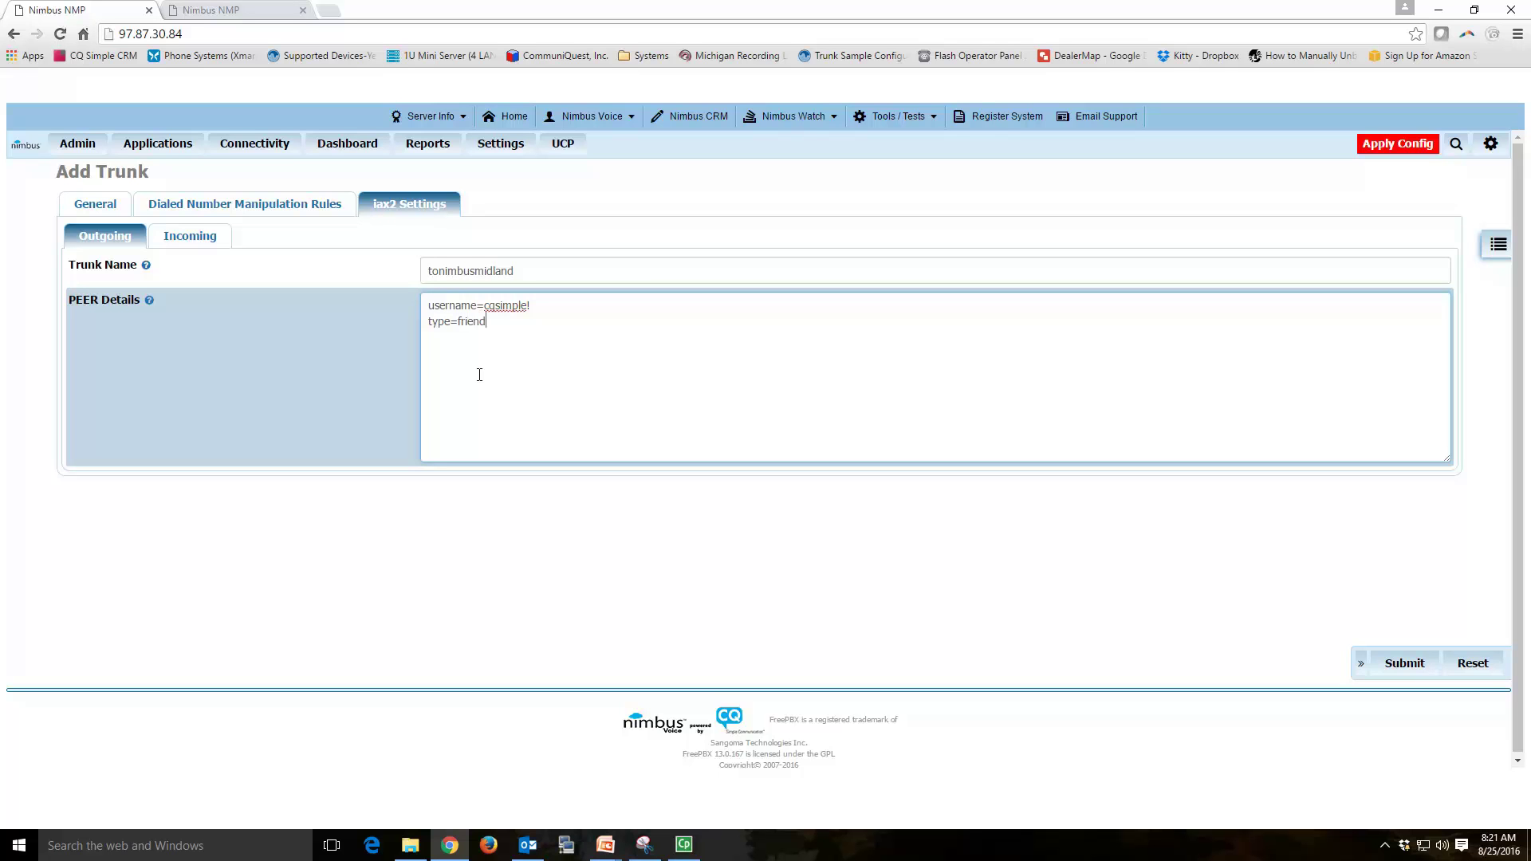
key(Return)
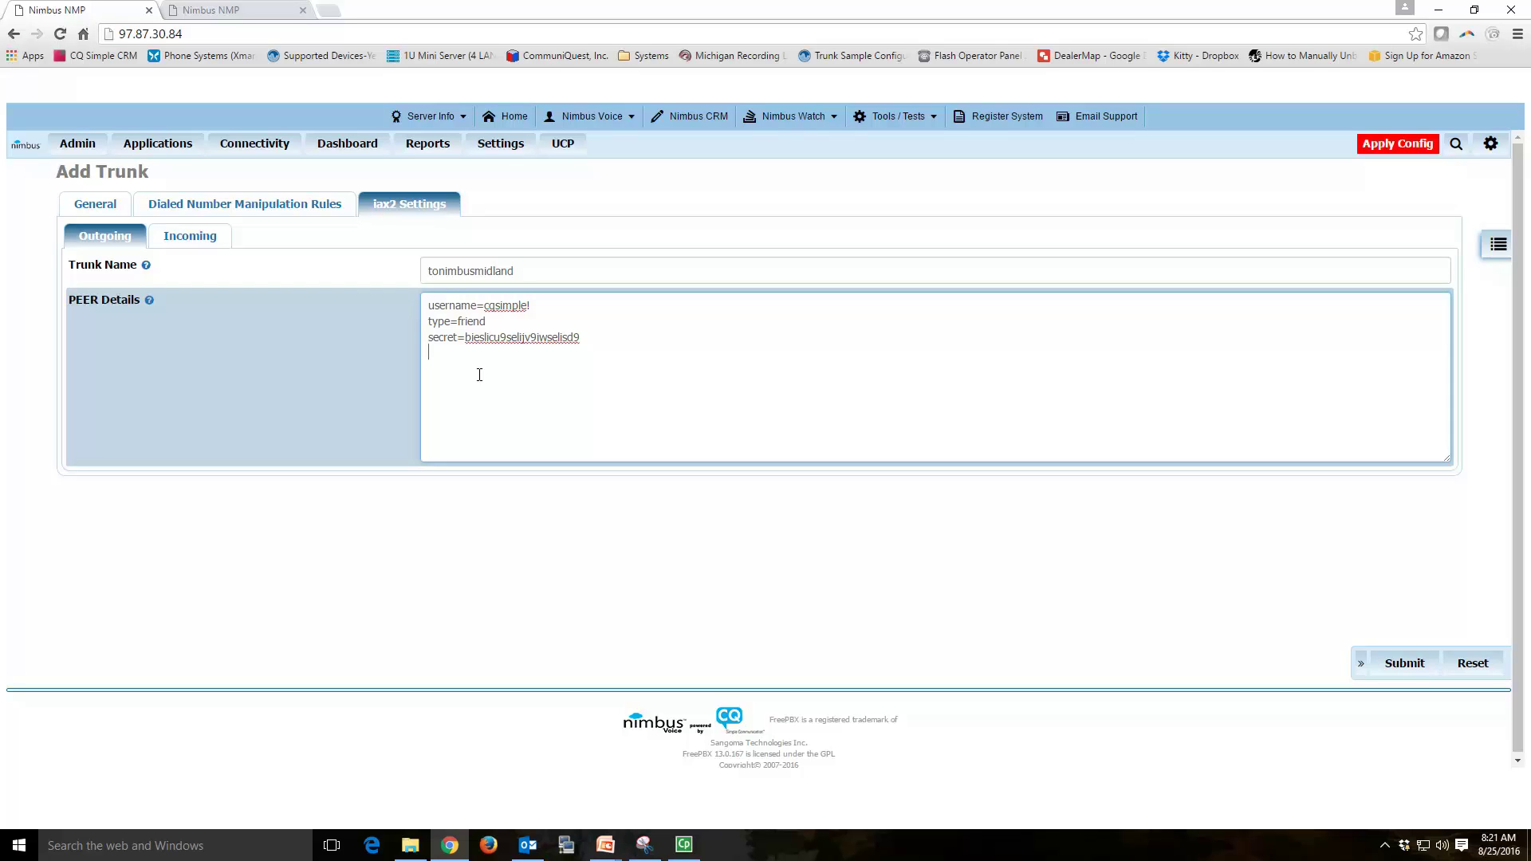
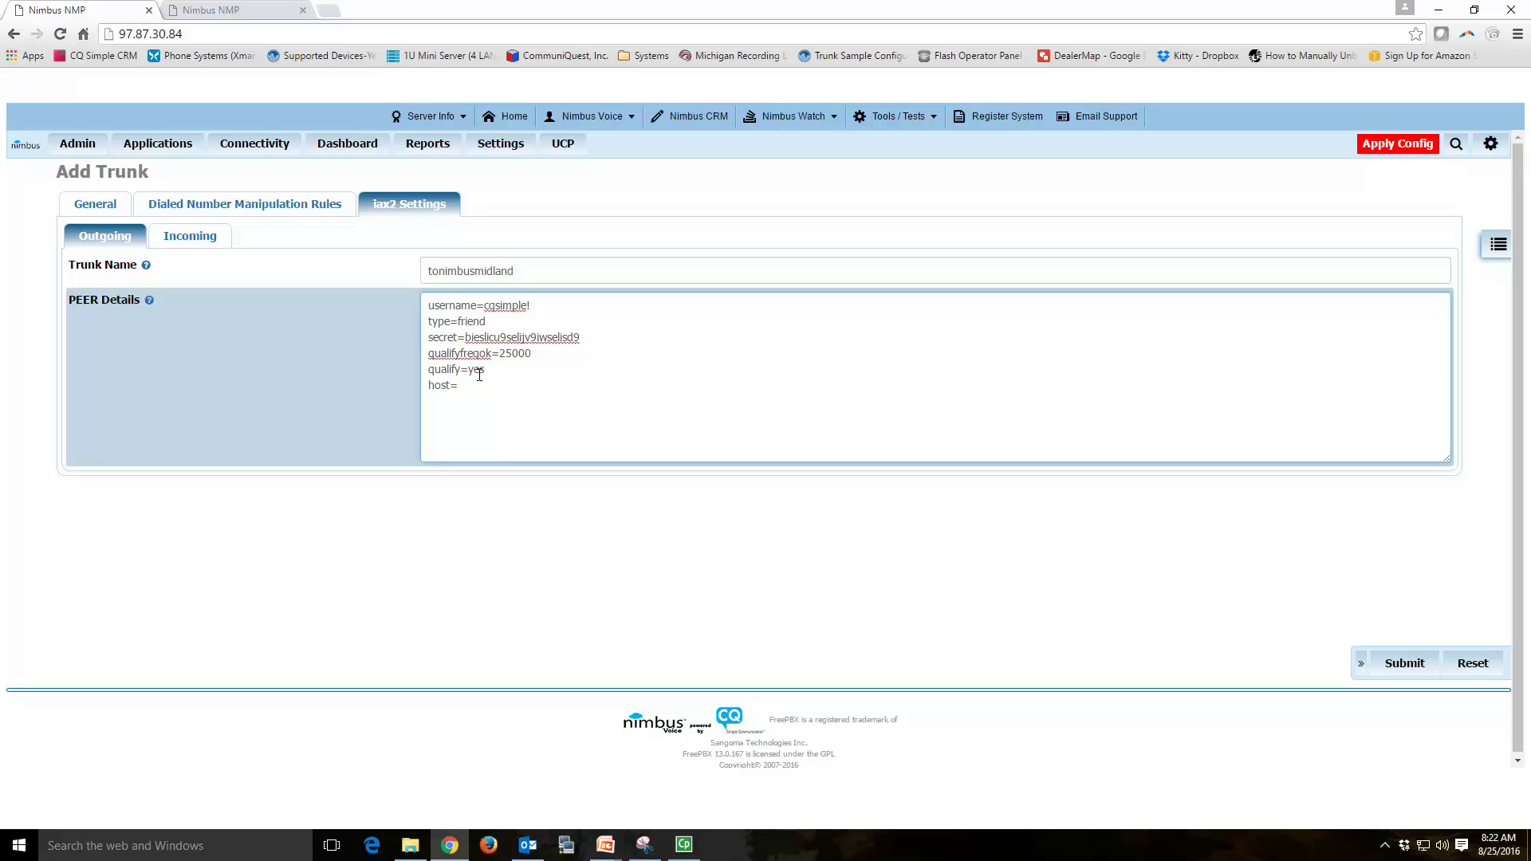
click(257, 10)
drag(120, 34, 198, 42)
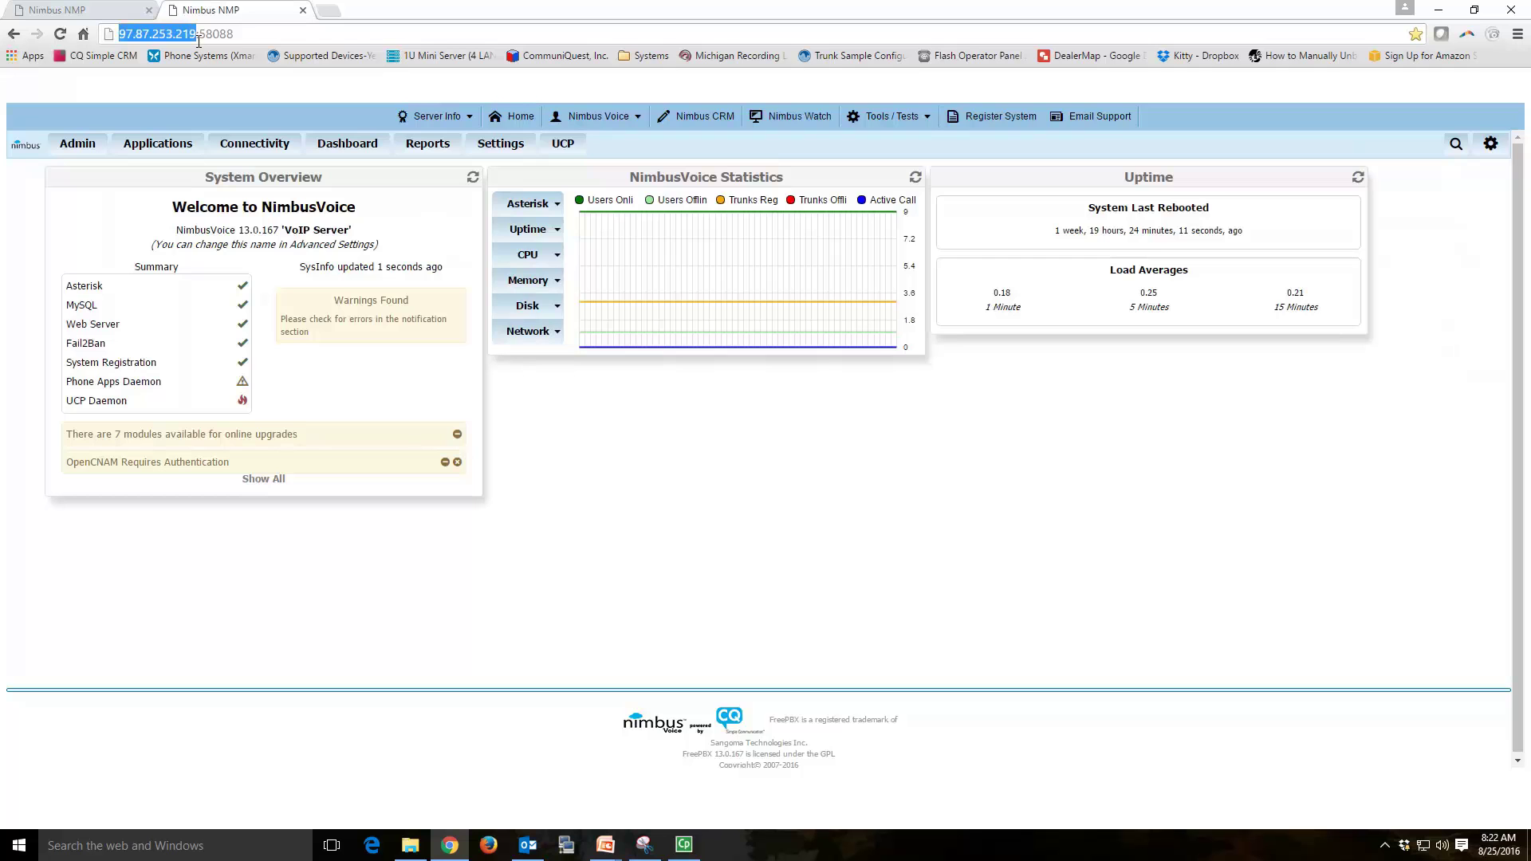
key(ctrl+c)
click(80, 9)
key(ctrl+v)
key(BackSpace)
click(489, 385)
key(BackSpace)
key(BackSpace)
key(BackSpace)
key(BackSpace)
key(BackSpace)
key(BackSpace)
key(BackSpace)
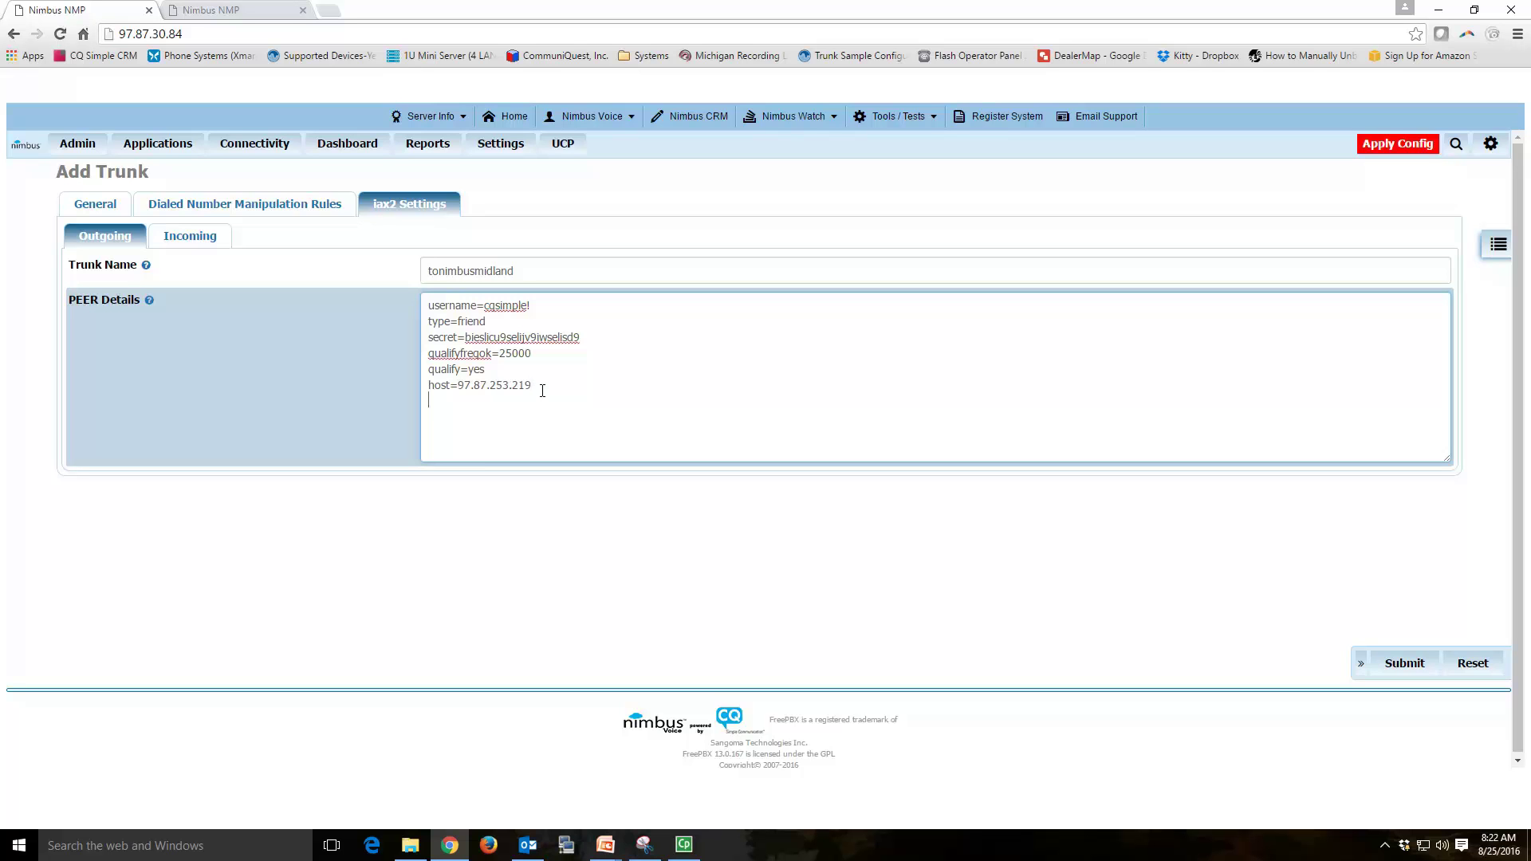
text(context=from-internal)
click(206, 241)
click(448, 273)
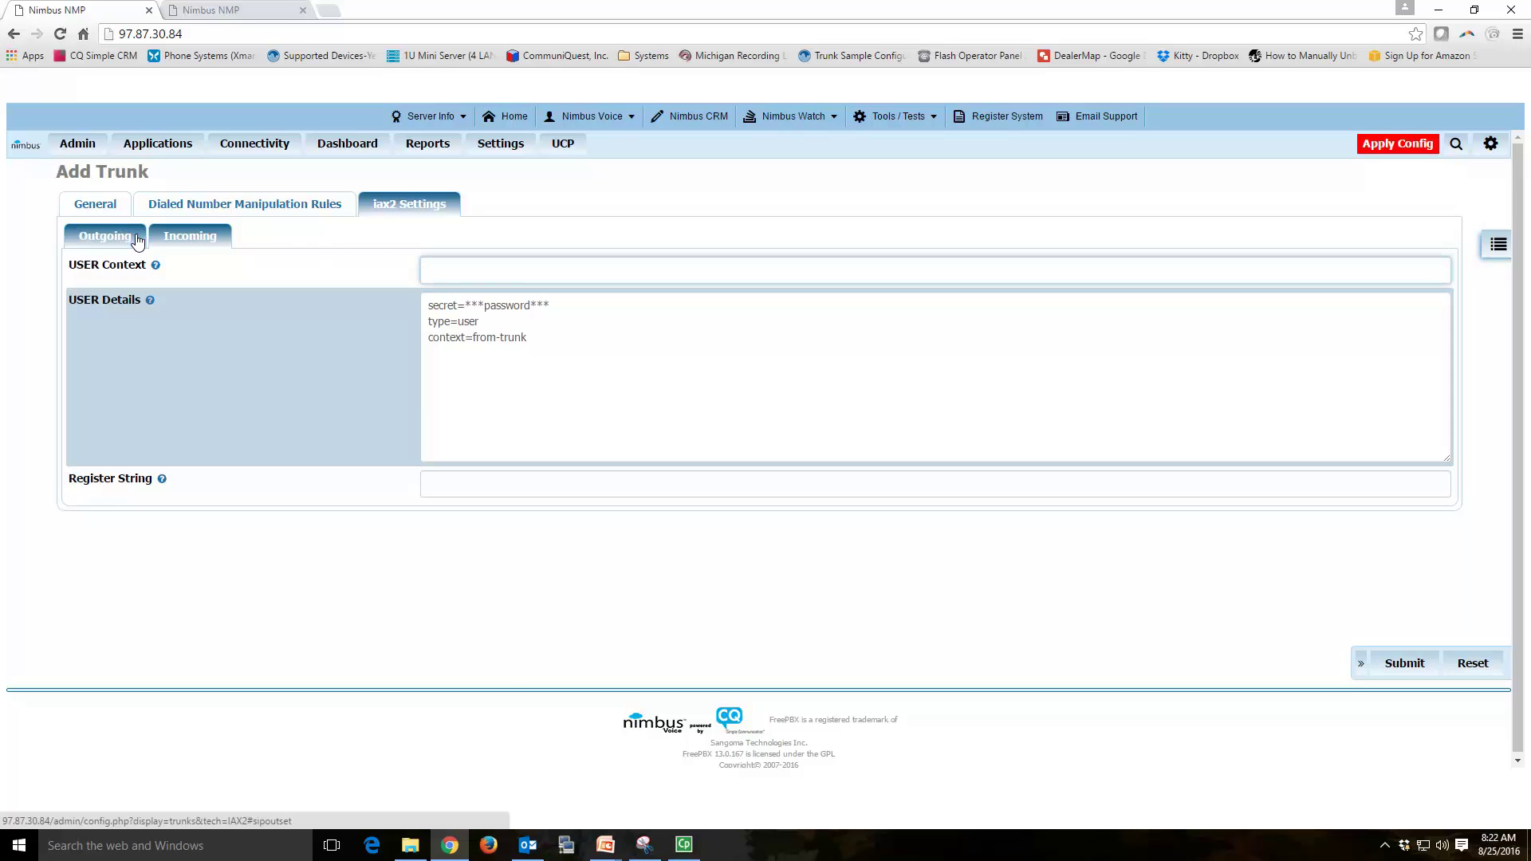
click(104, 236)
Step: Set the incoming user context to the peer username and start user details with type=user, secret=
drag(484, 305, 532, 307)
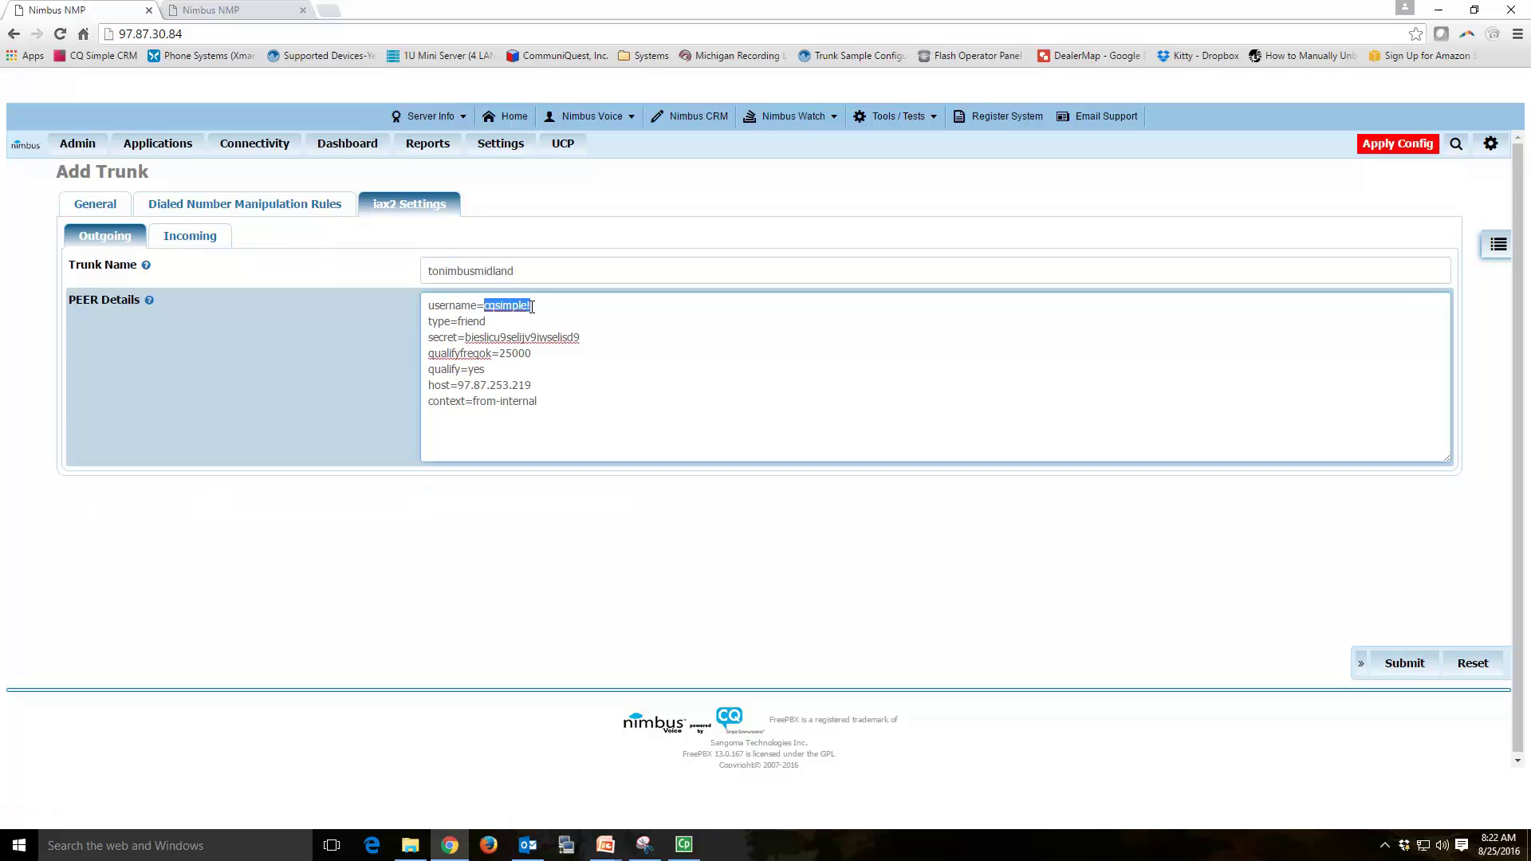
click(195, 237)
click(468, 271)
key(ctrl+v)
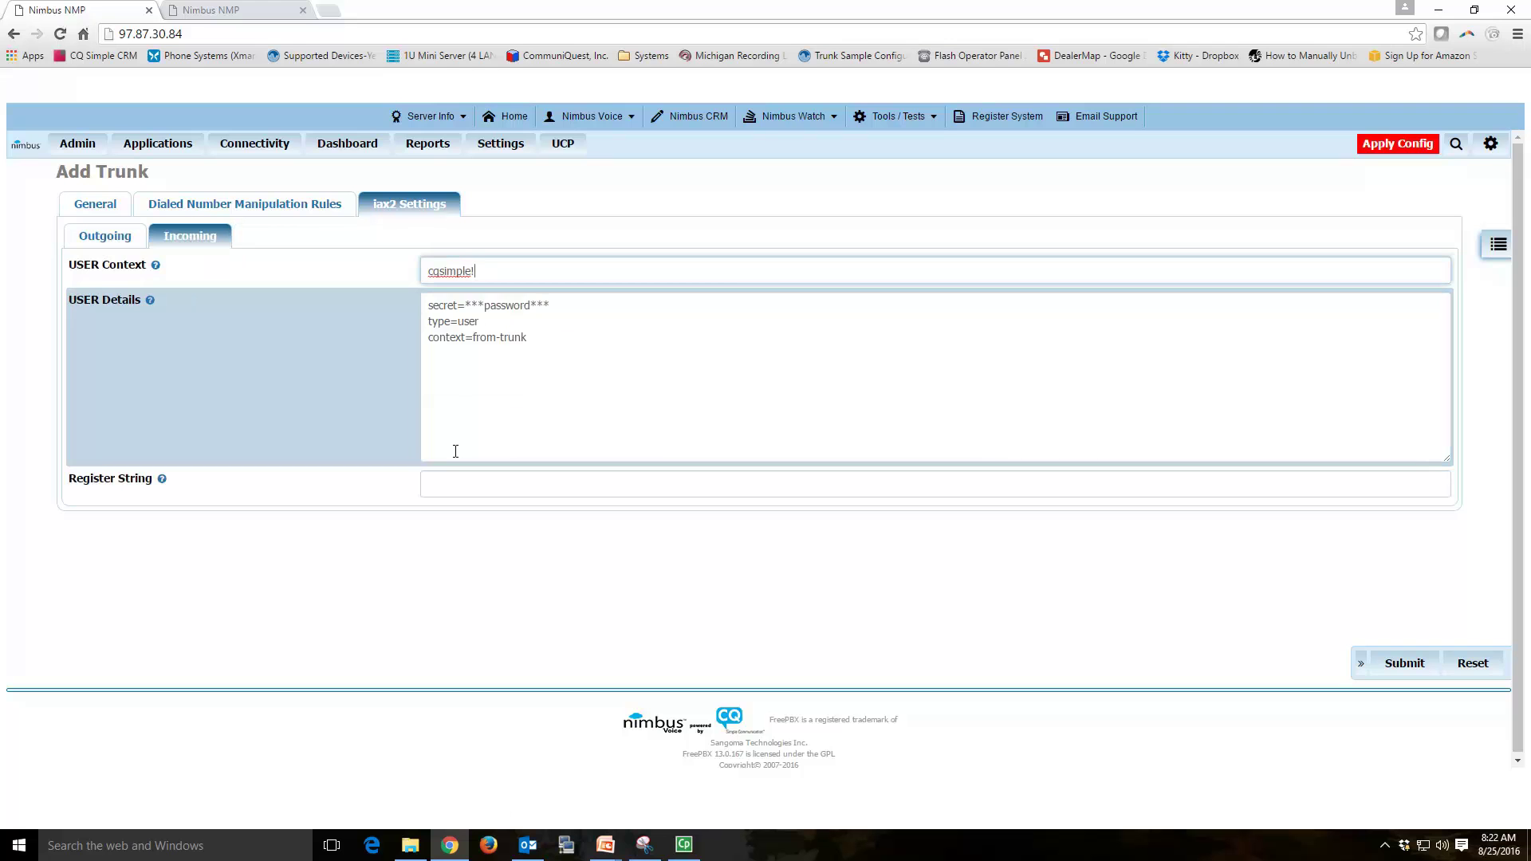
drag(429, 304, 528, 346)
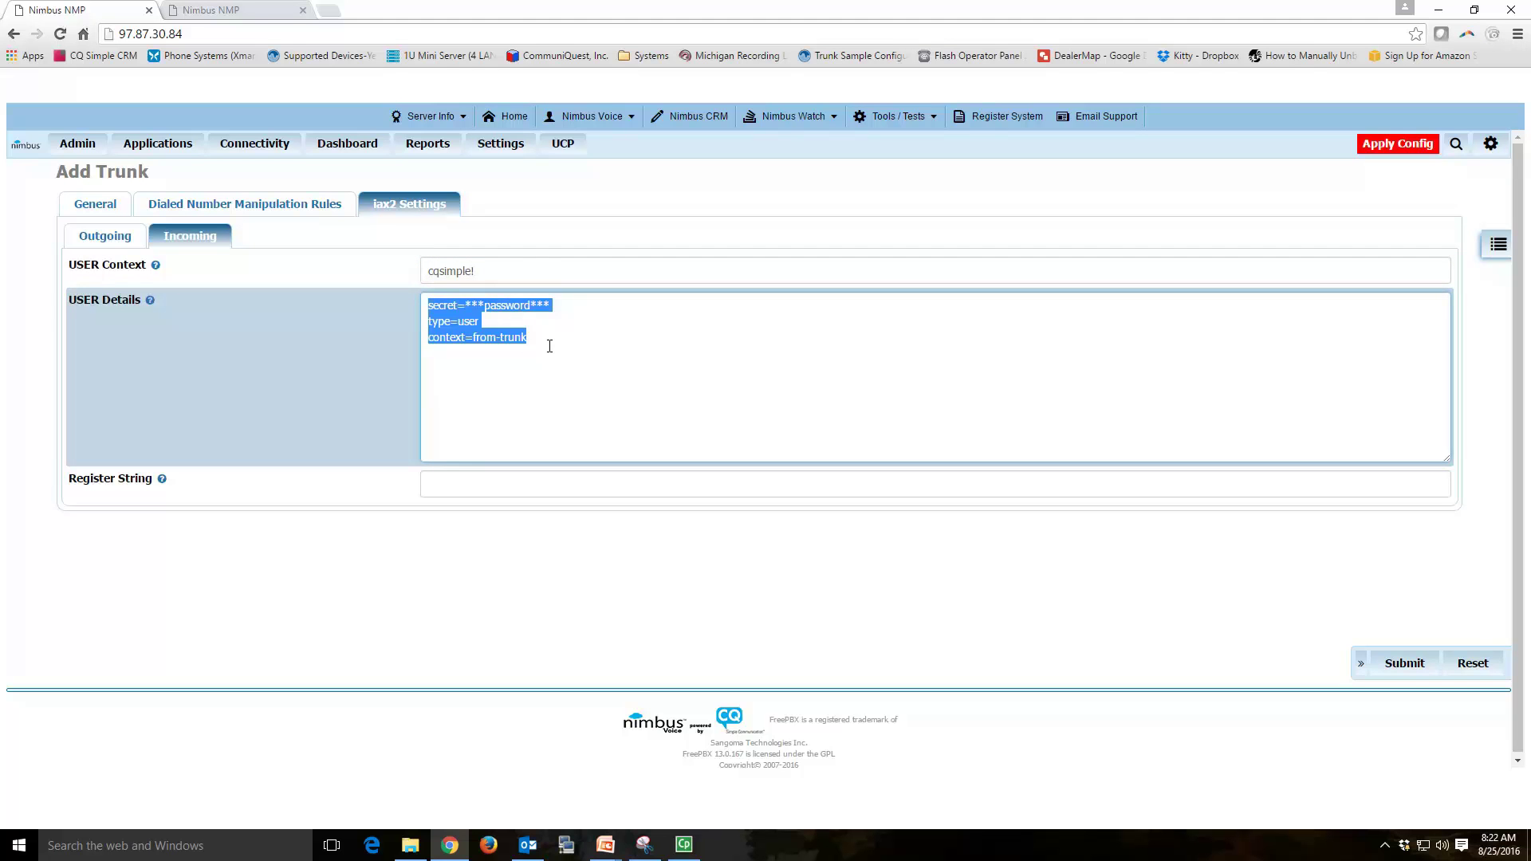
text(tyep)
key(BackSpace)
key(BackSpace)
text(pe=user )
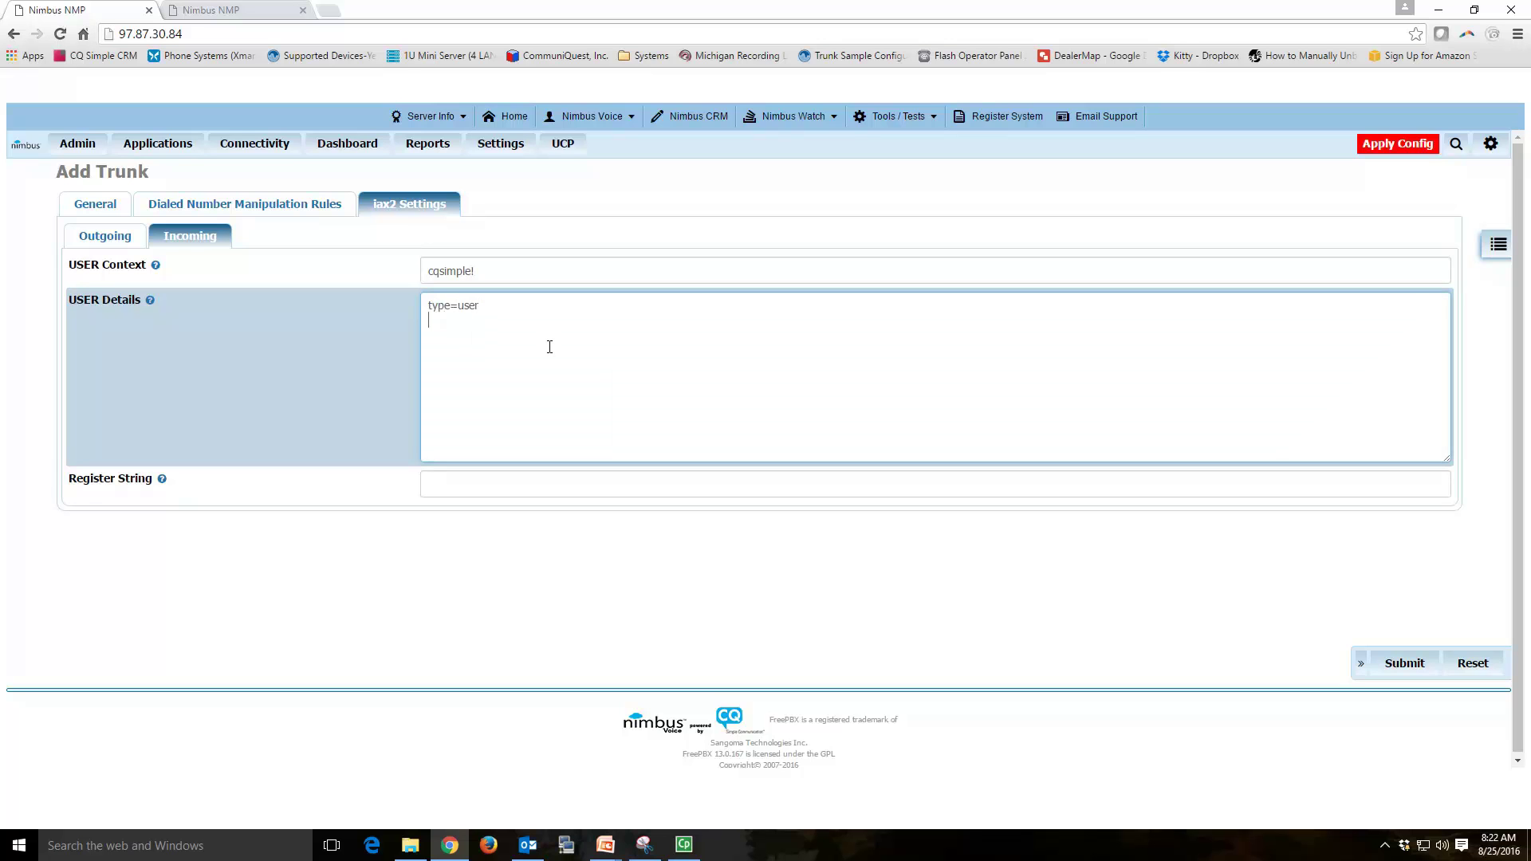
text(secret=)
Step: Copy the peer's secret into the incoming user details and add a host= line
click(104, 236)
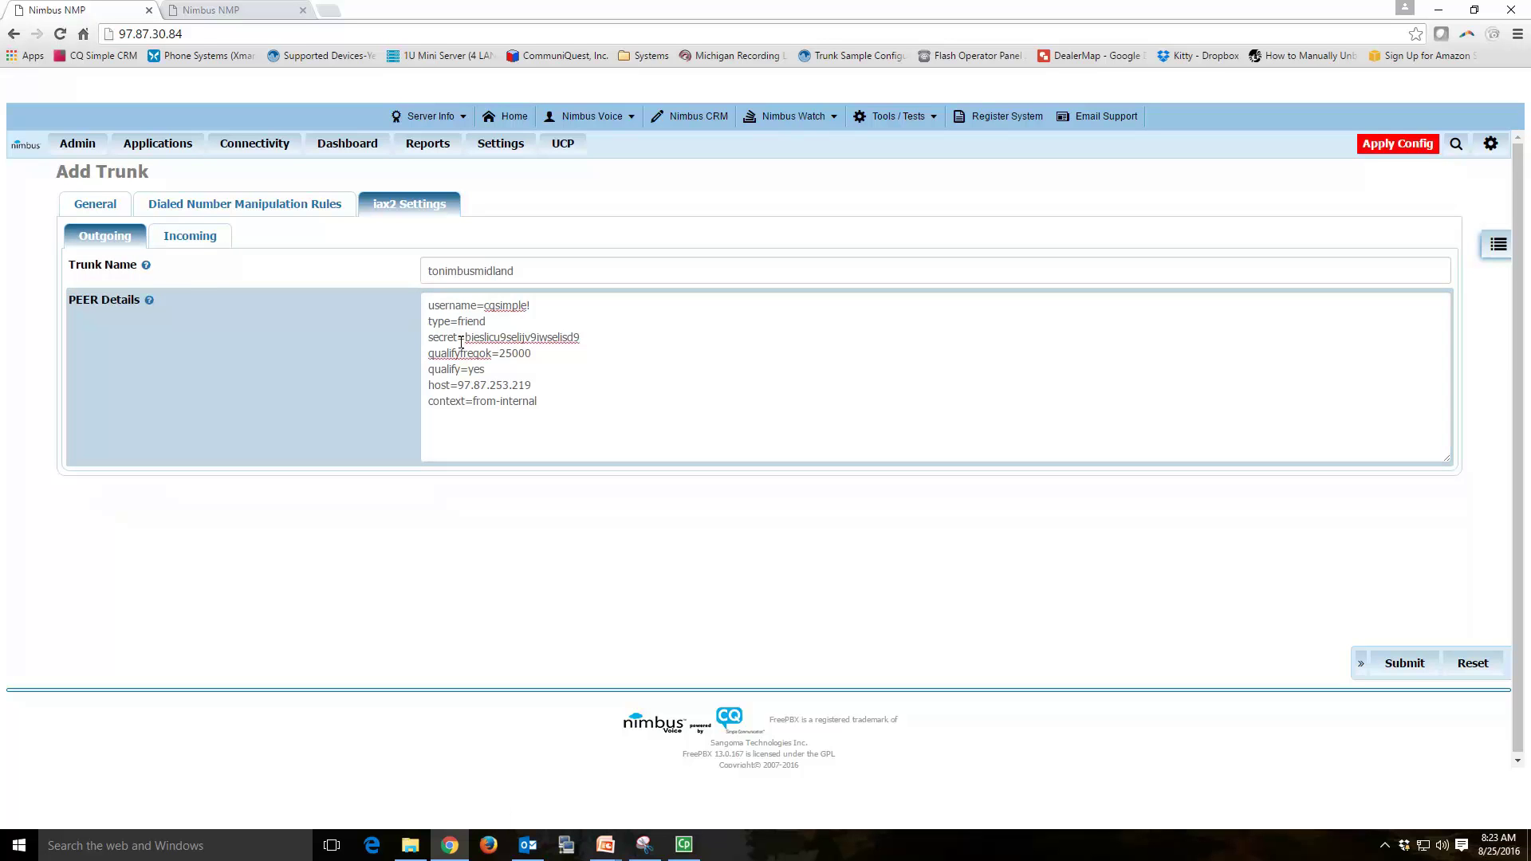
drag(464, 337, 581, 337)
key(ctrl+c)
click(200, 236)
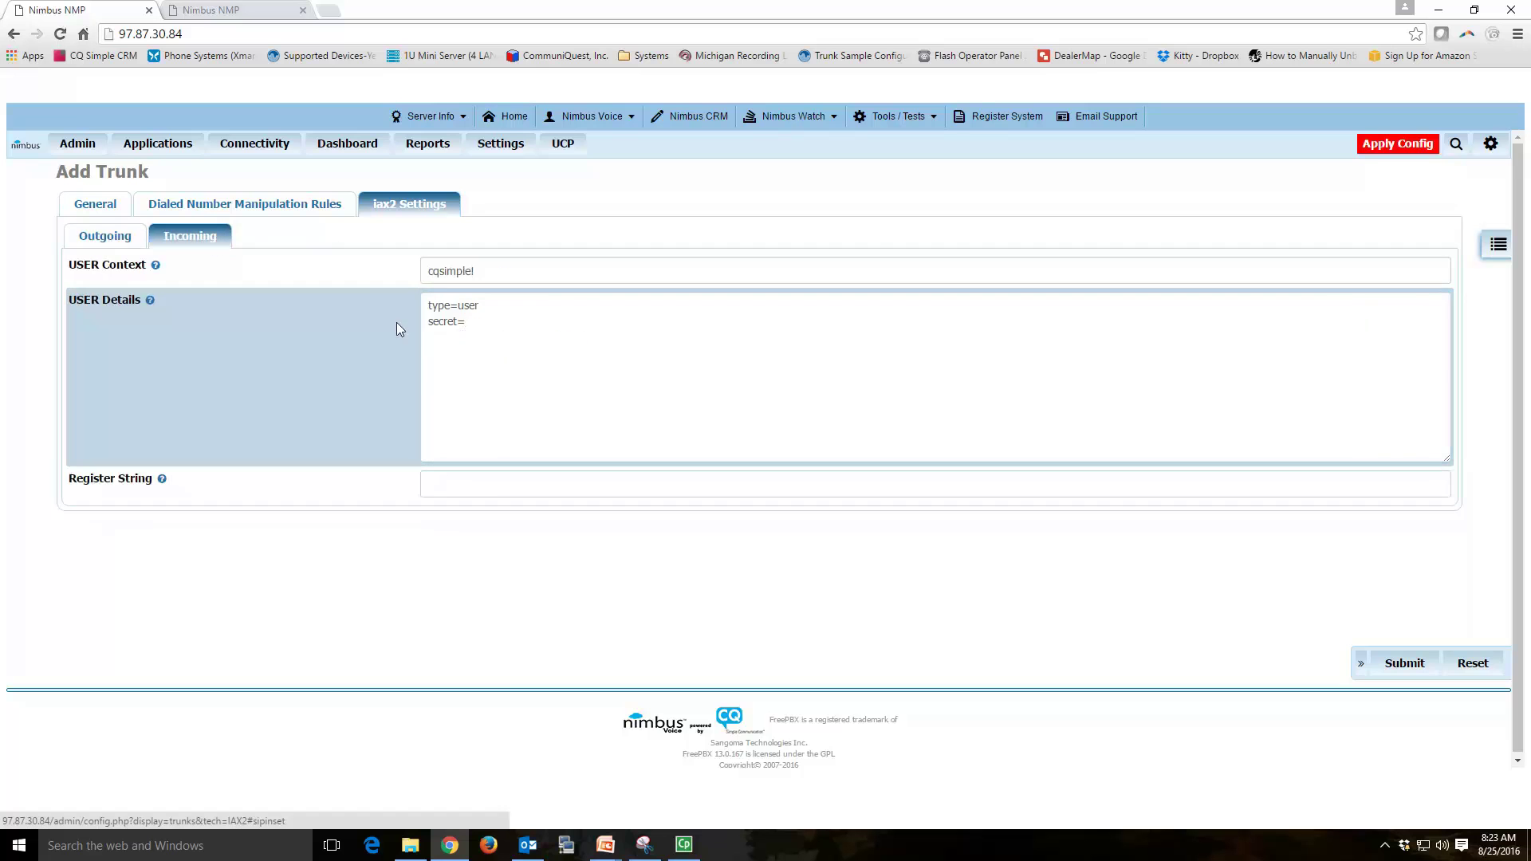
click(524, 322)
key(ctrl+v)
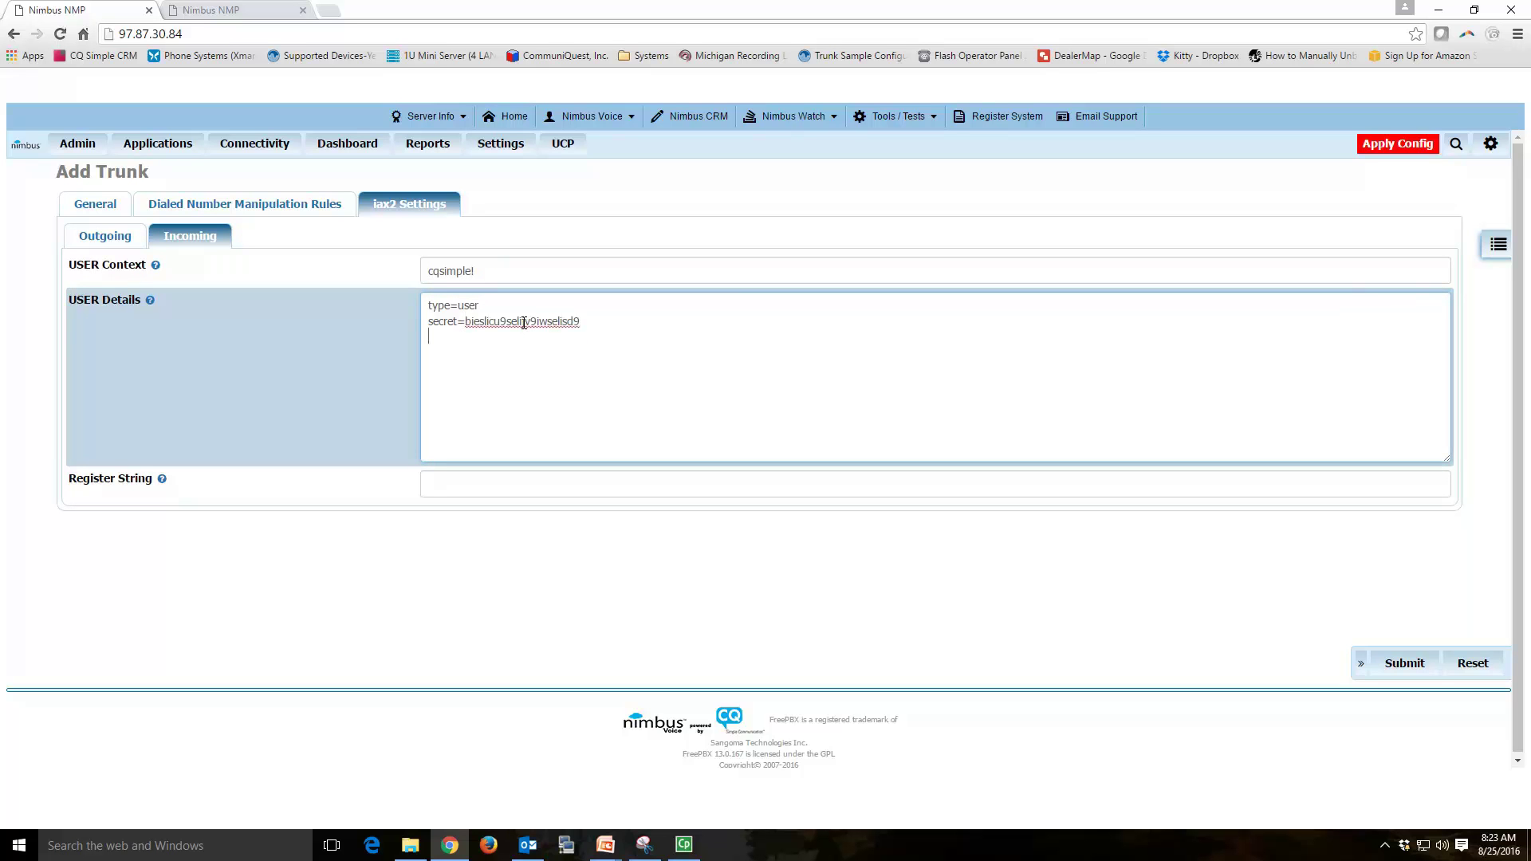
key(Return)
text(host=)
Step: Fill host=97.87.253.219 and context=from-internal in the user details, then submit the trunk
click(104, 236)
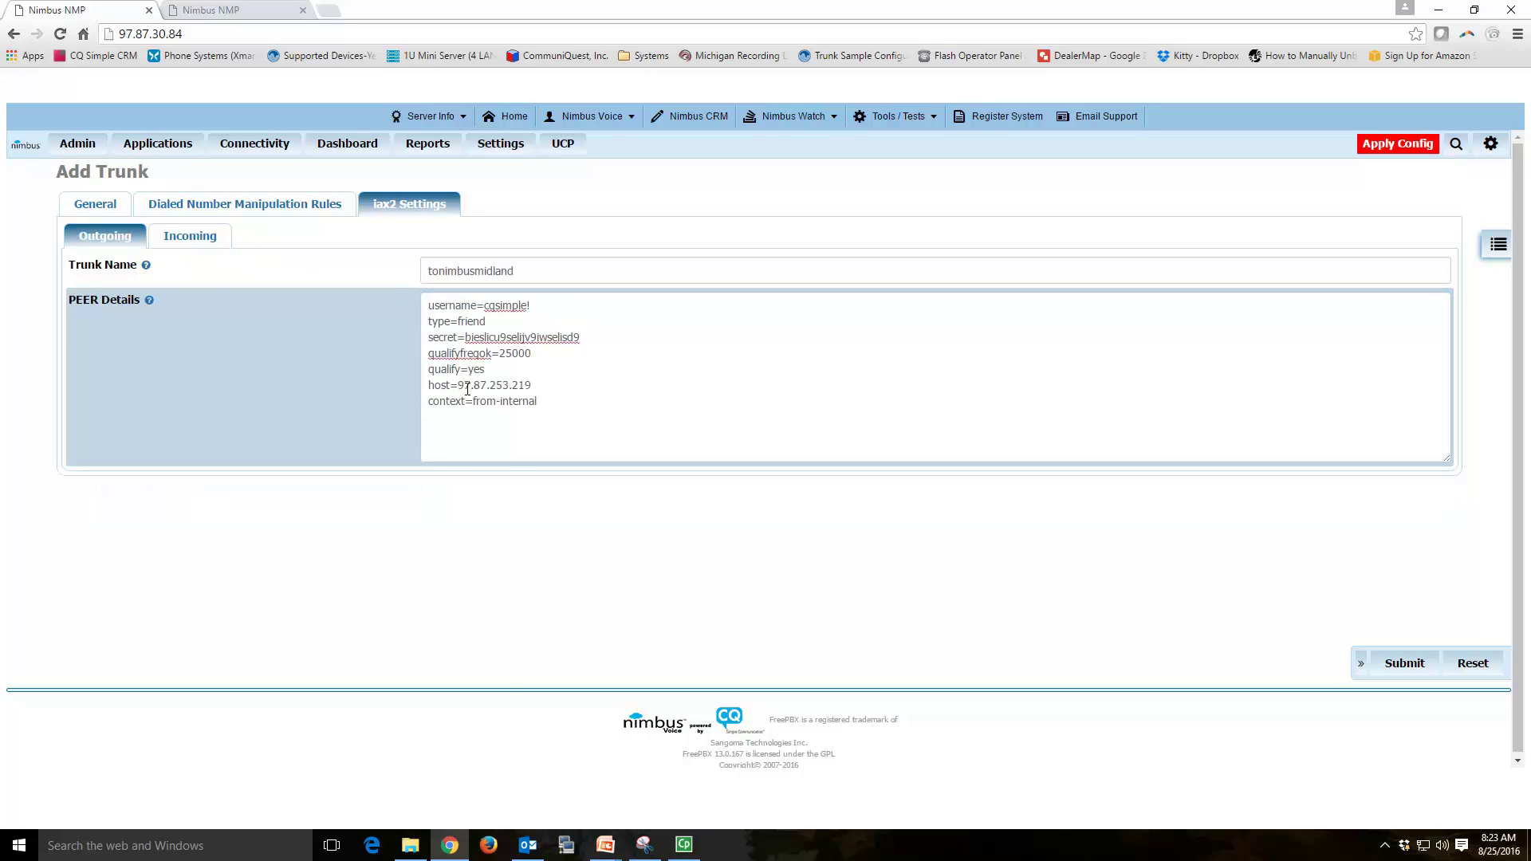
drag(458, 385, 532, 386)
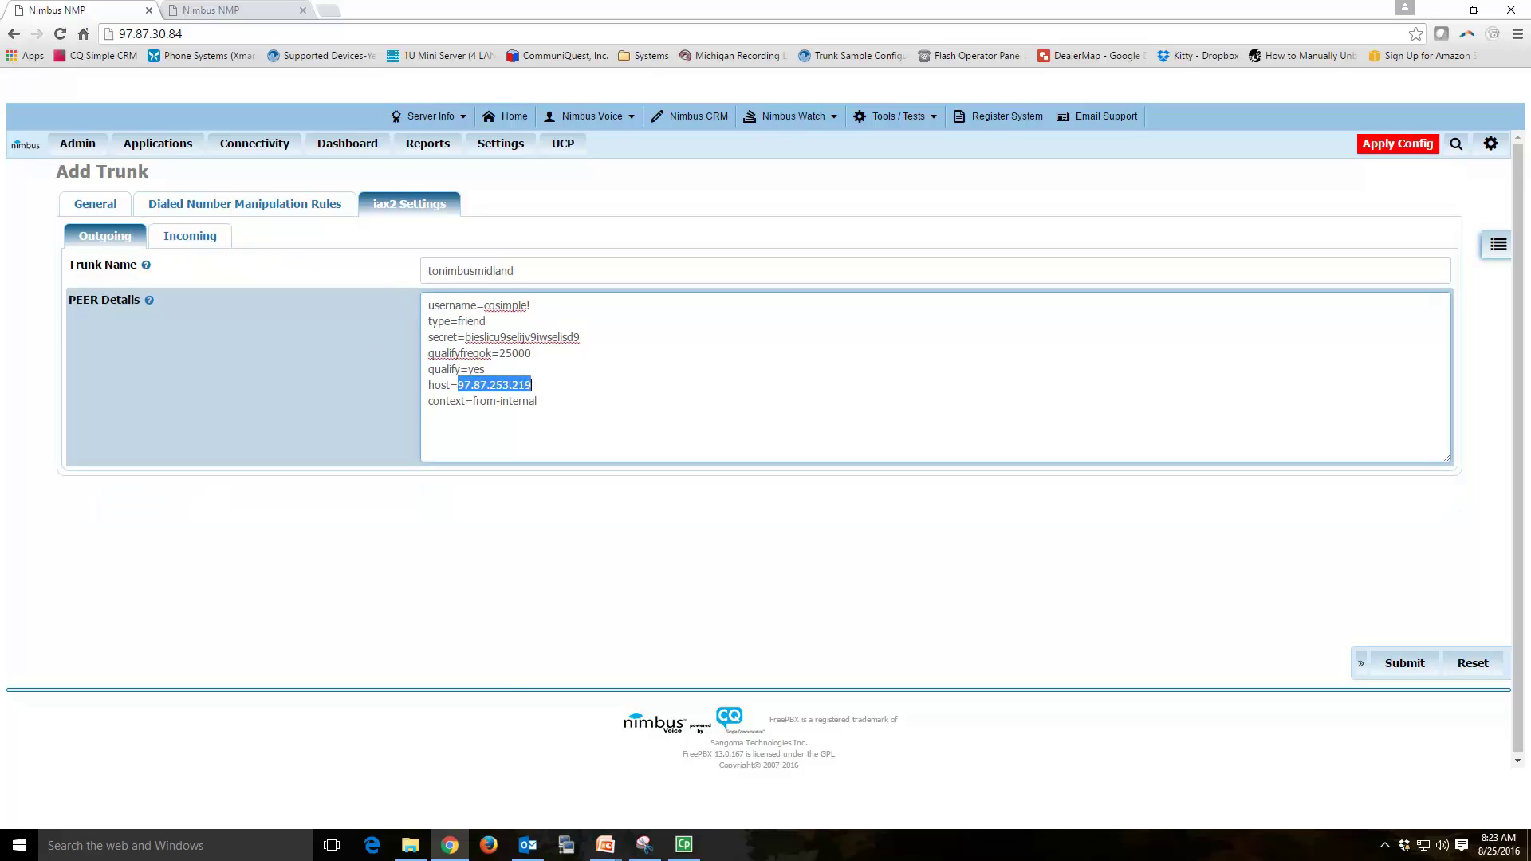
click(191, 236)
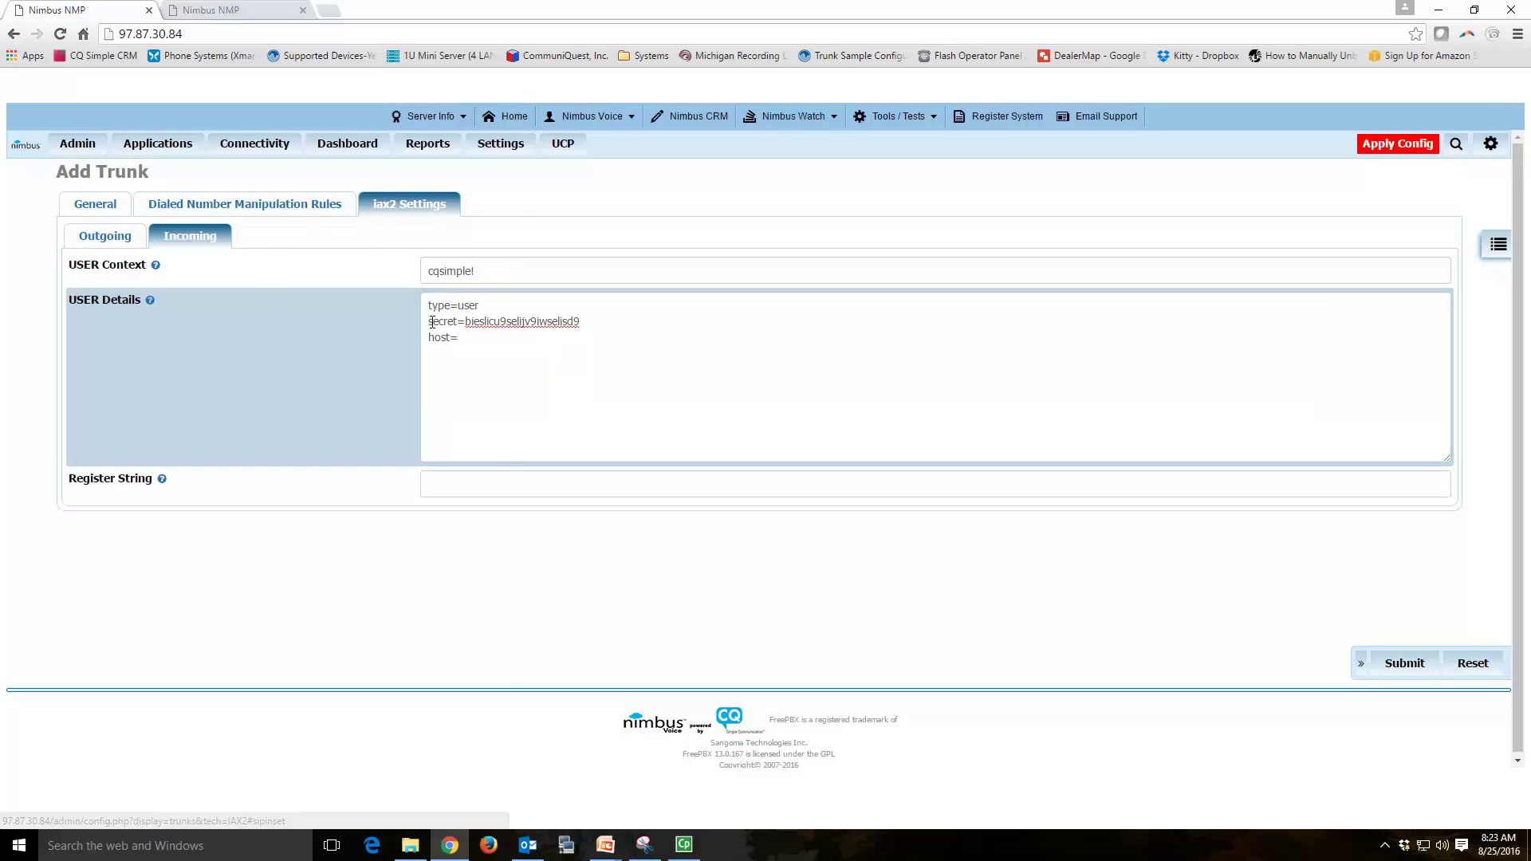
click(473, 339)
key(ctrl+v)
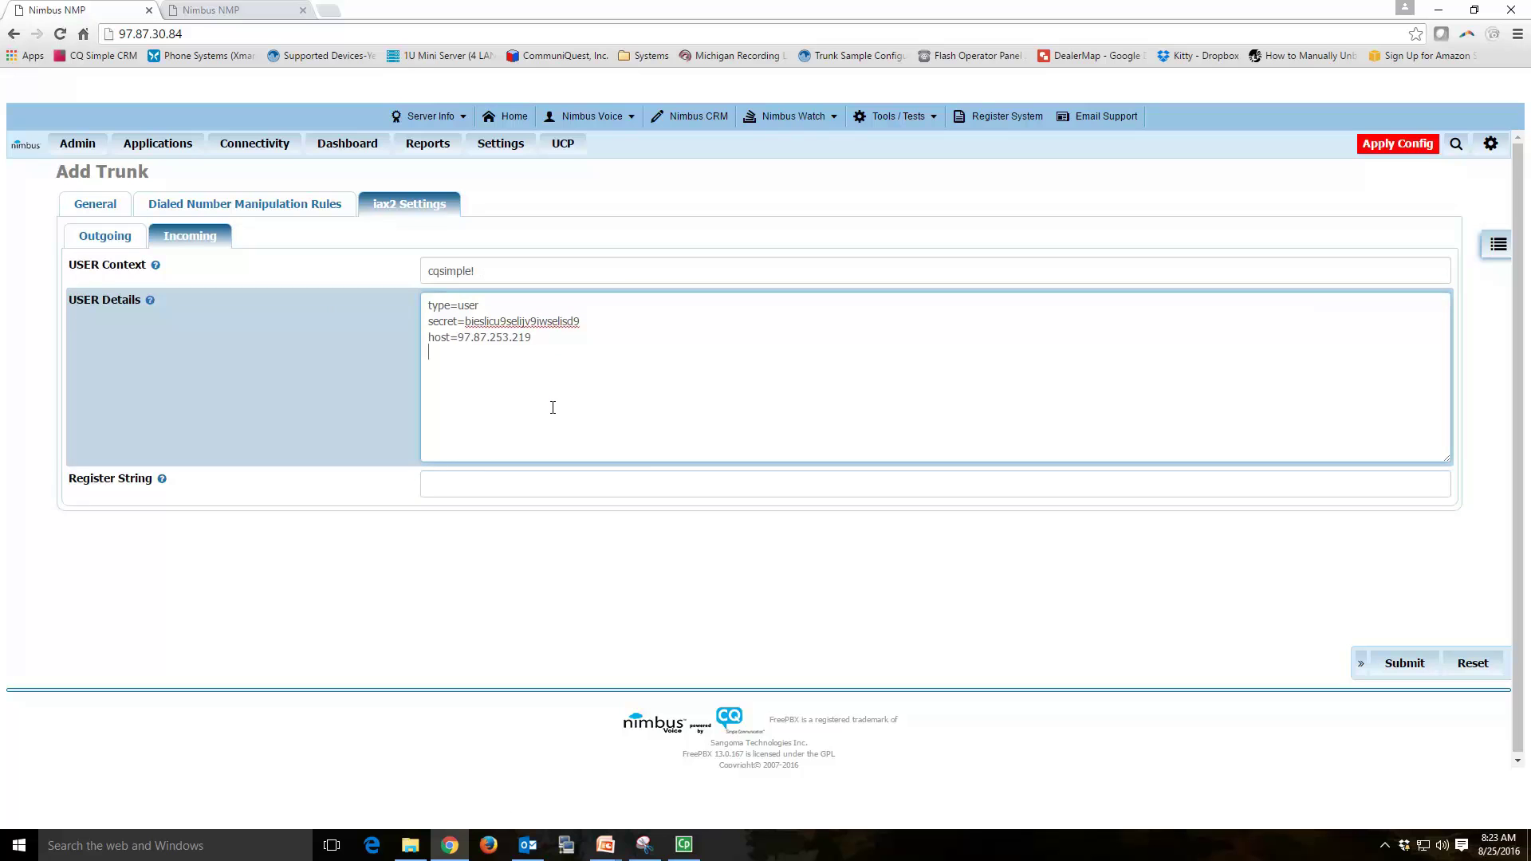
key(Return)
text(context=from-internal)
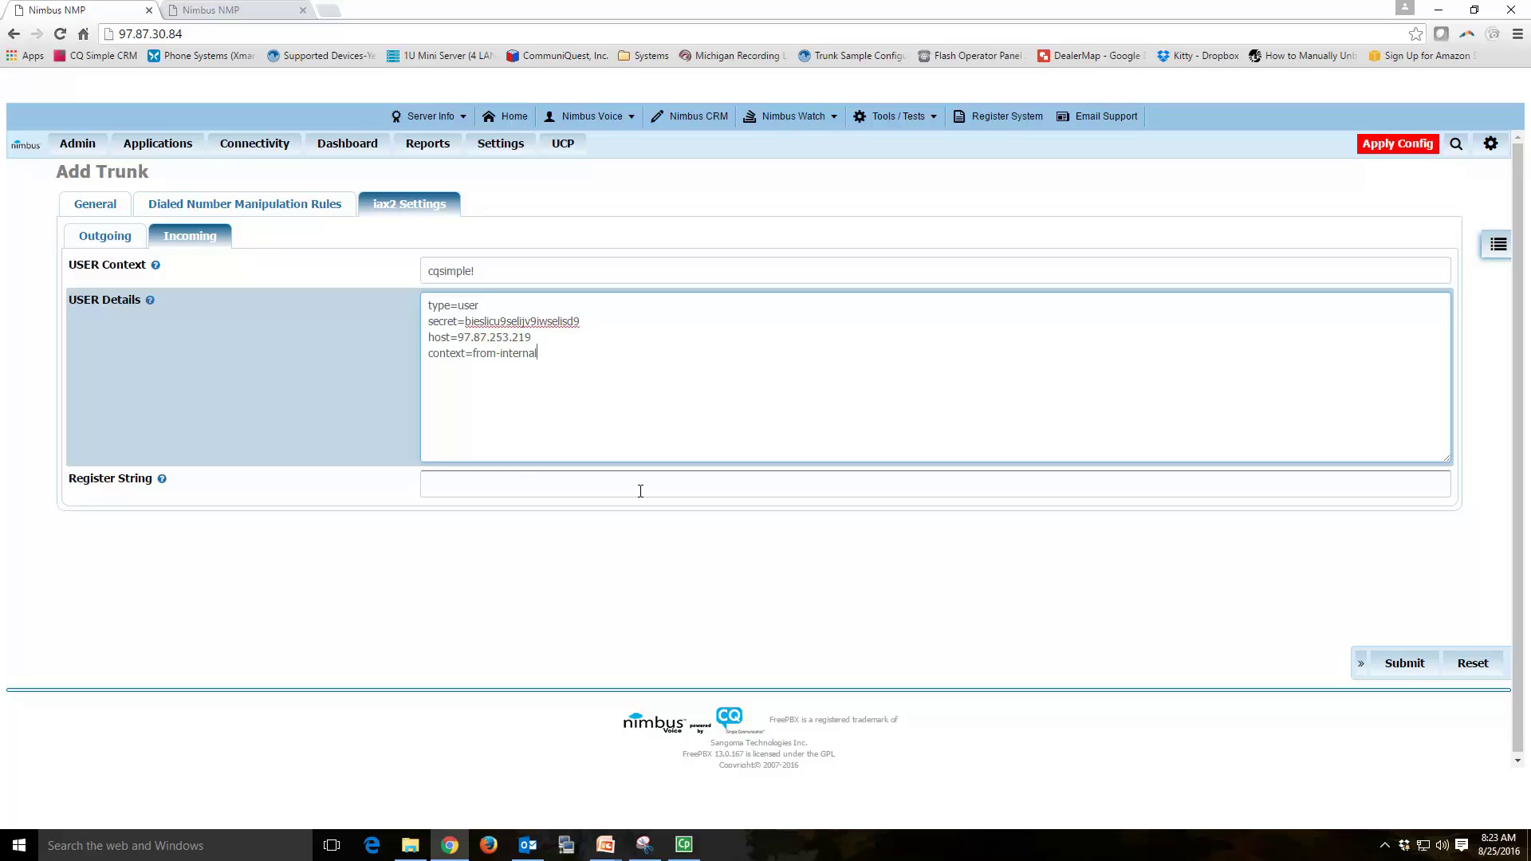
click(1404, 664)
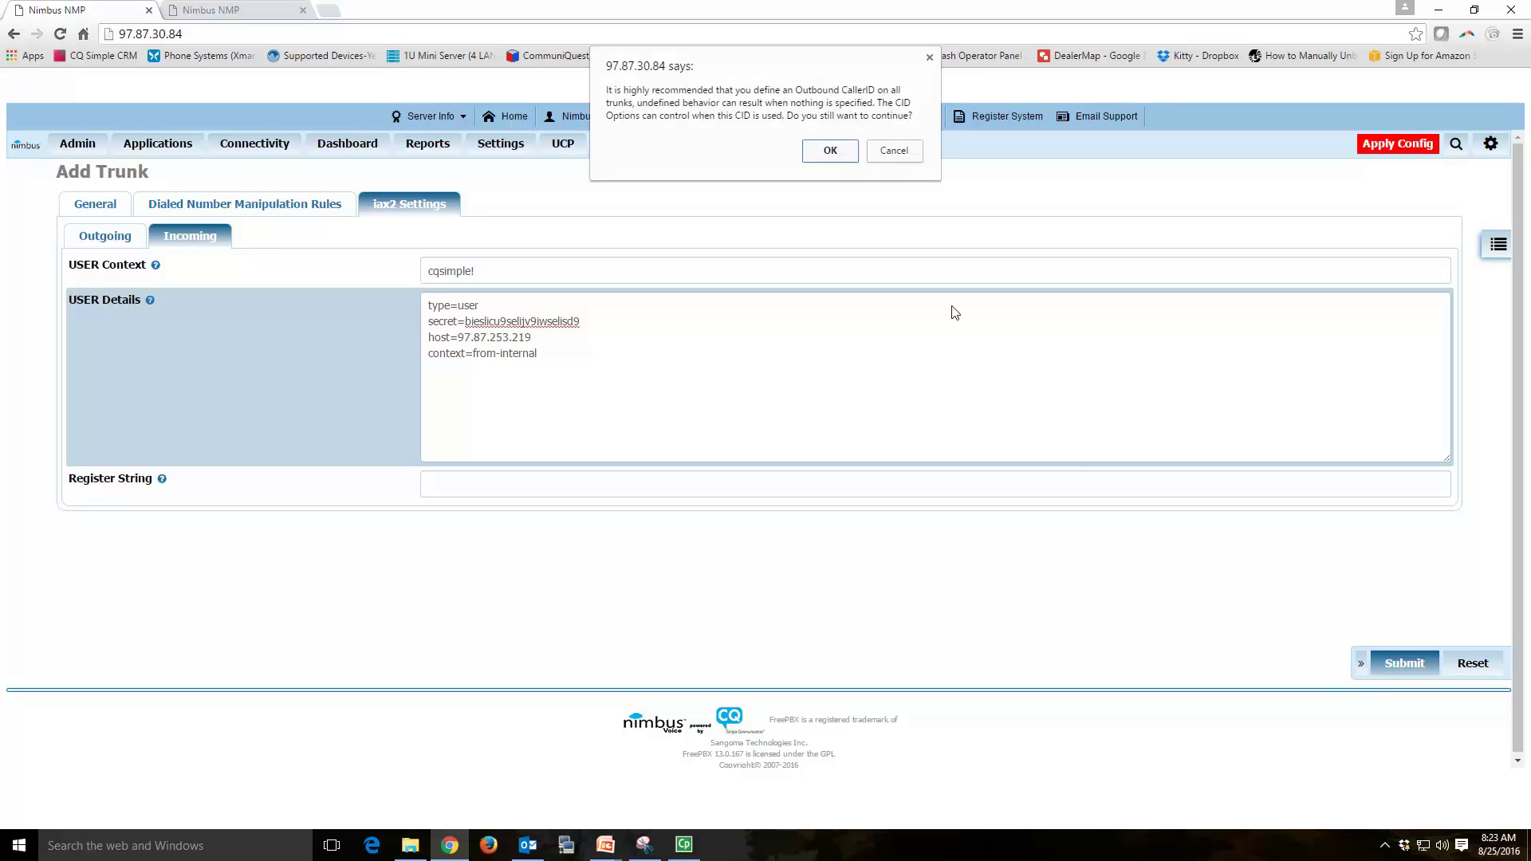
Step: Accept the Outbound CallerID warning to save LinktoNimbus2, then go to Outbound Routes
click(830, 151)
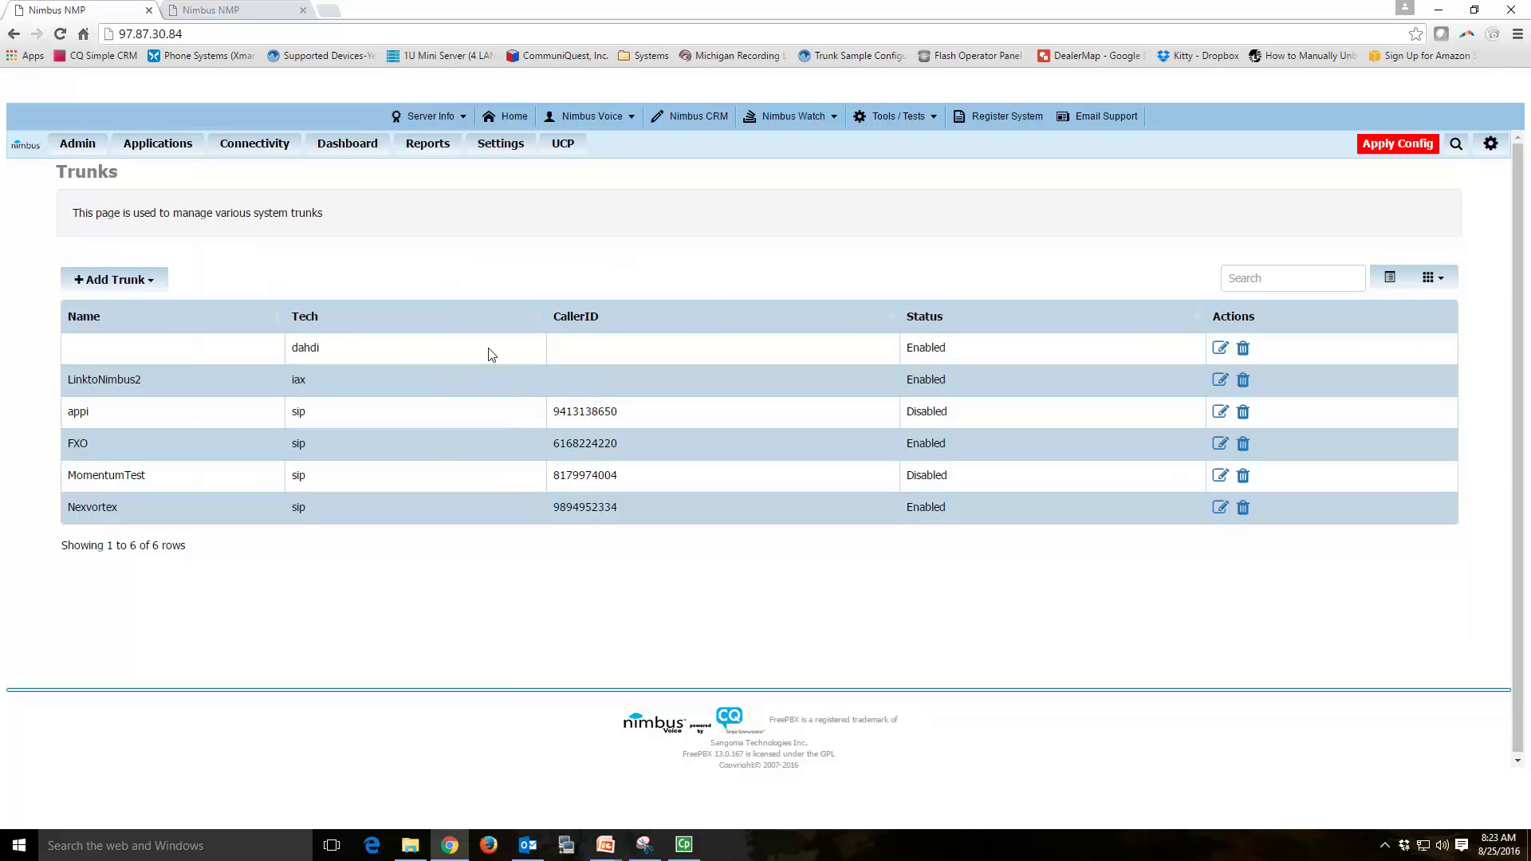
drag(66, 386, 140, 387)
click(298, 383)
click(253, 145)
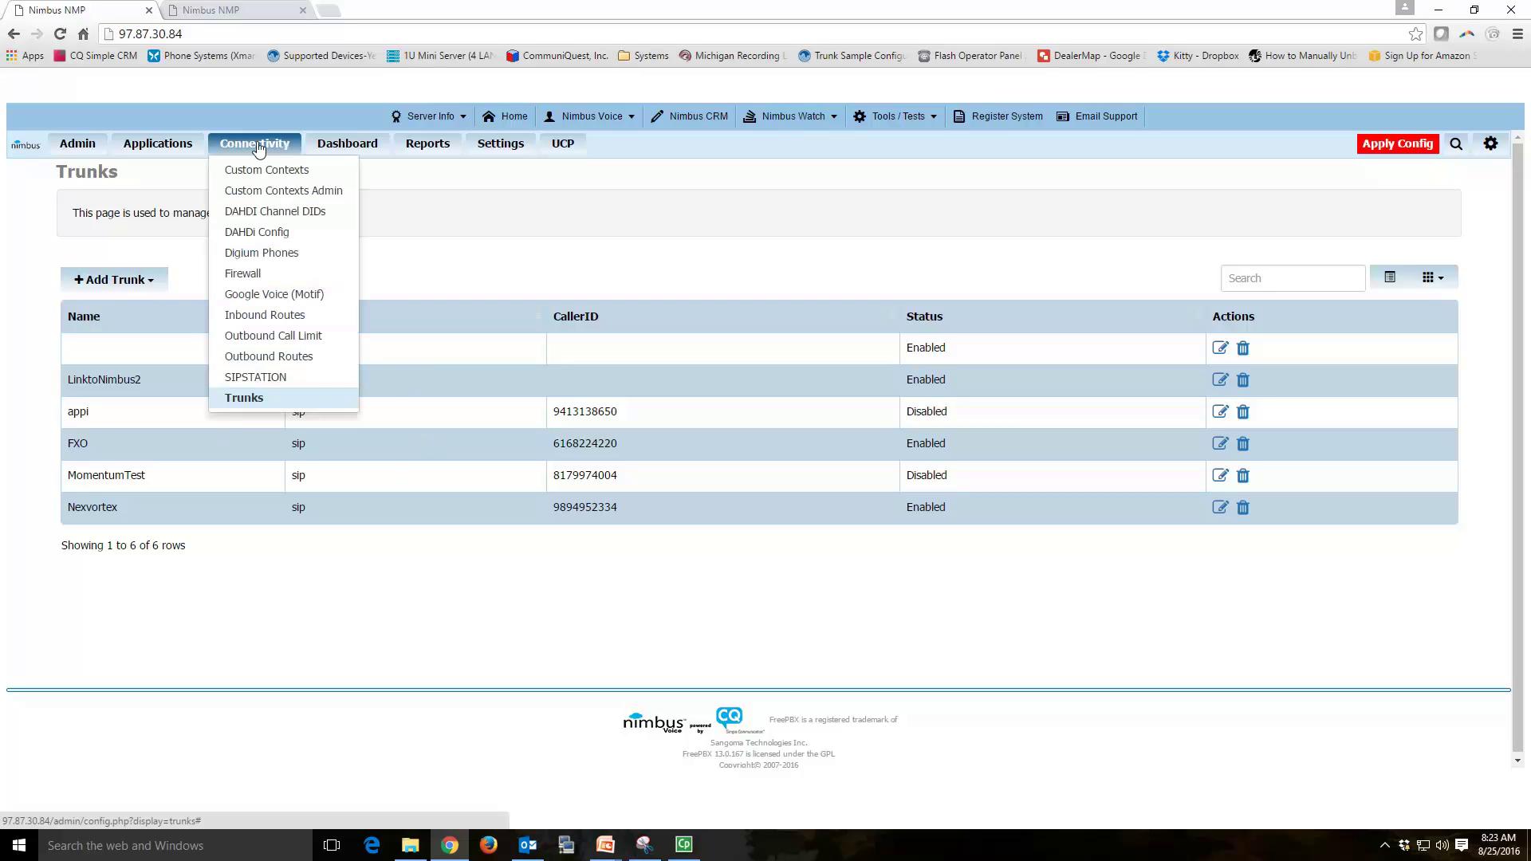
click(293, 359)
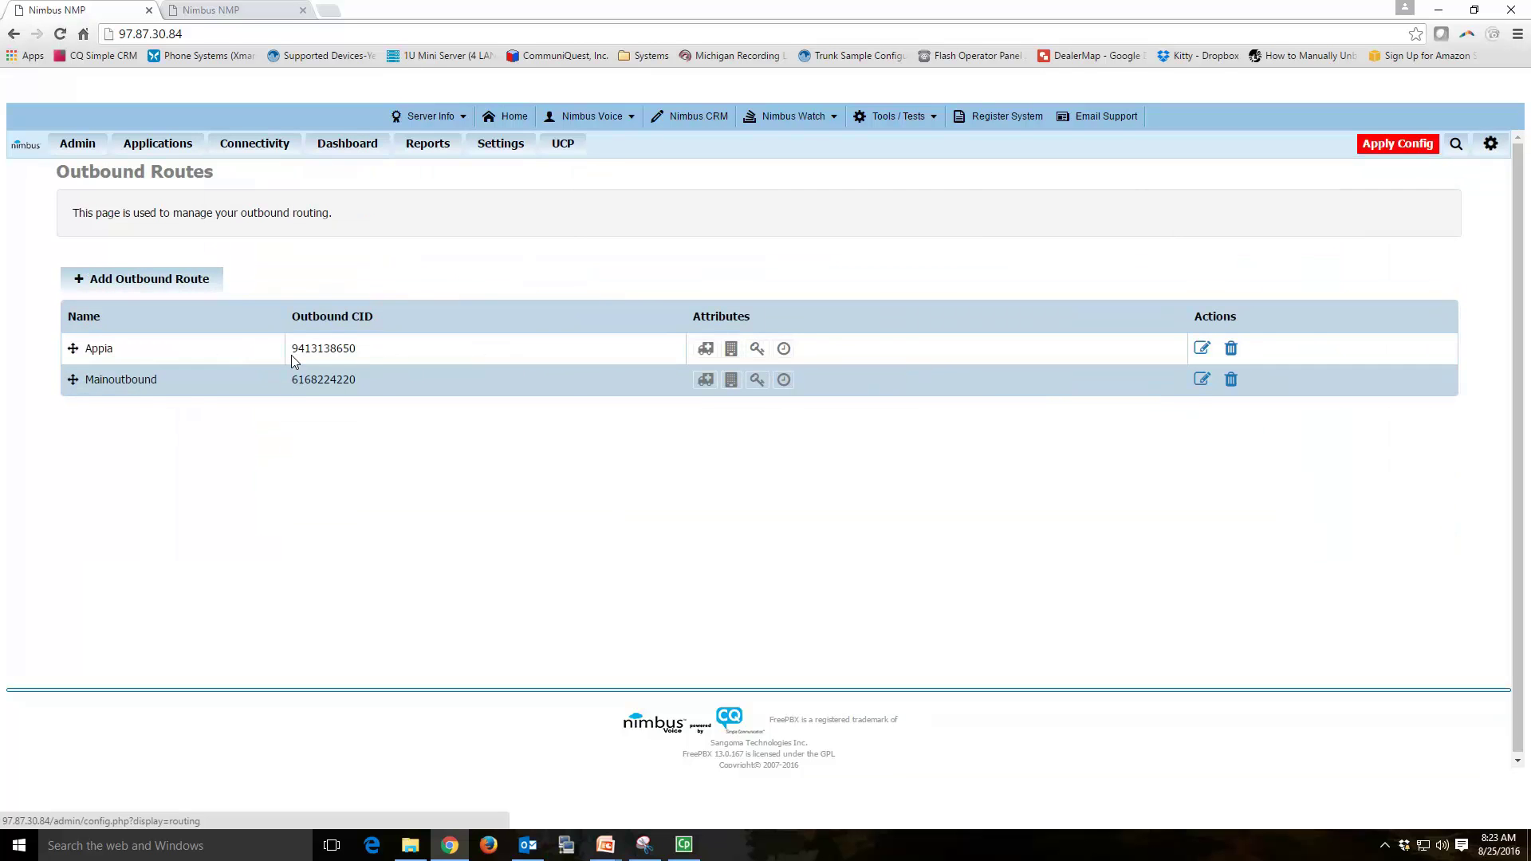
Step: Add an outbound route named ToMidlandNimbus with the Intra-Company route type
click(189, 285)
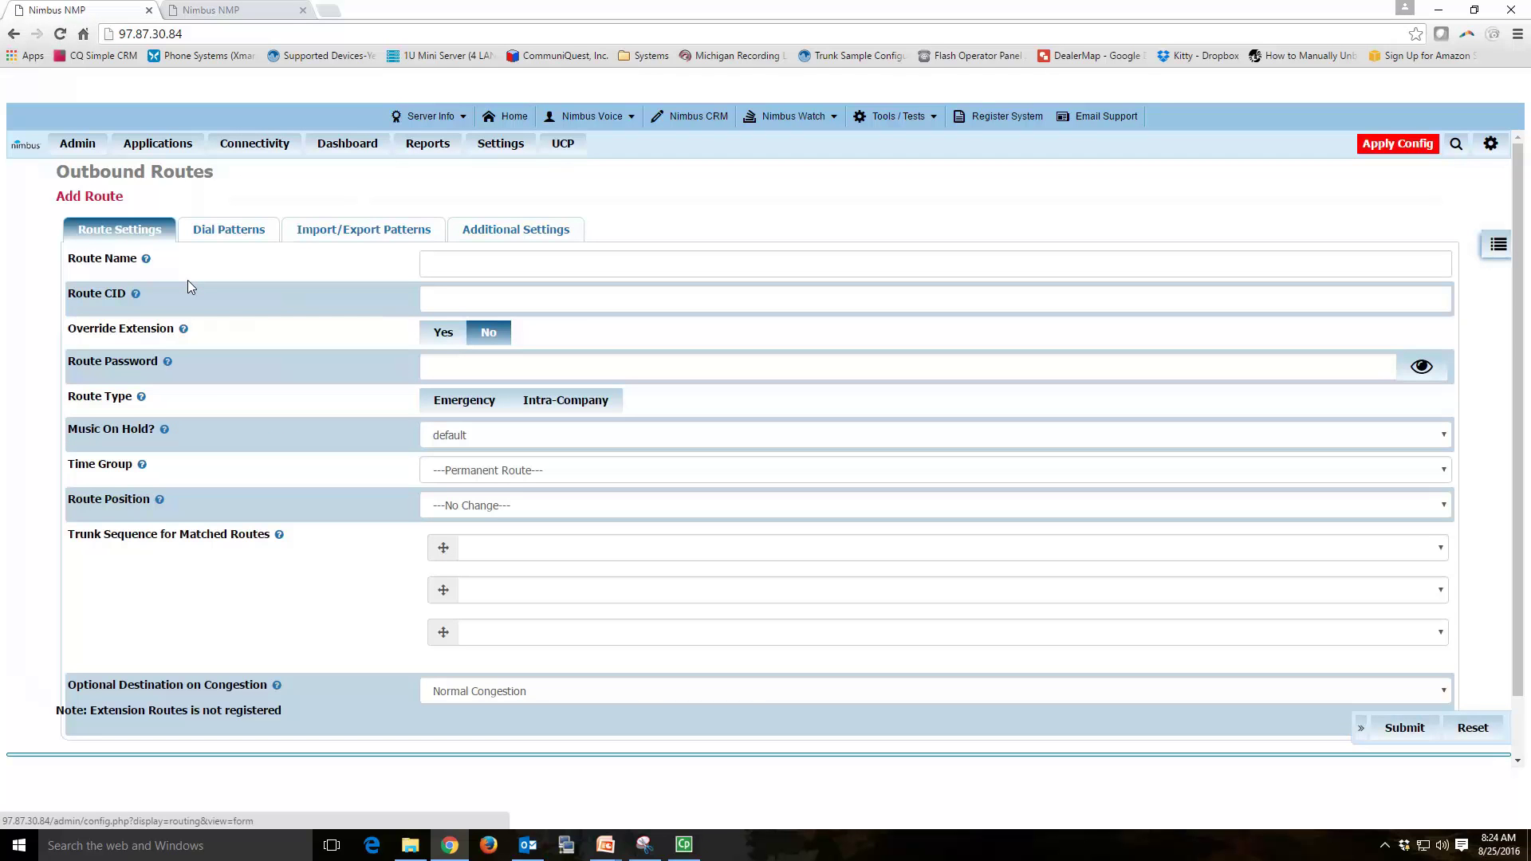
click(461, 268)
text(To)
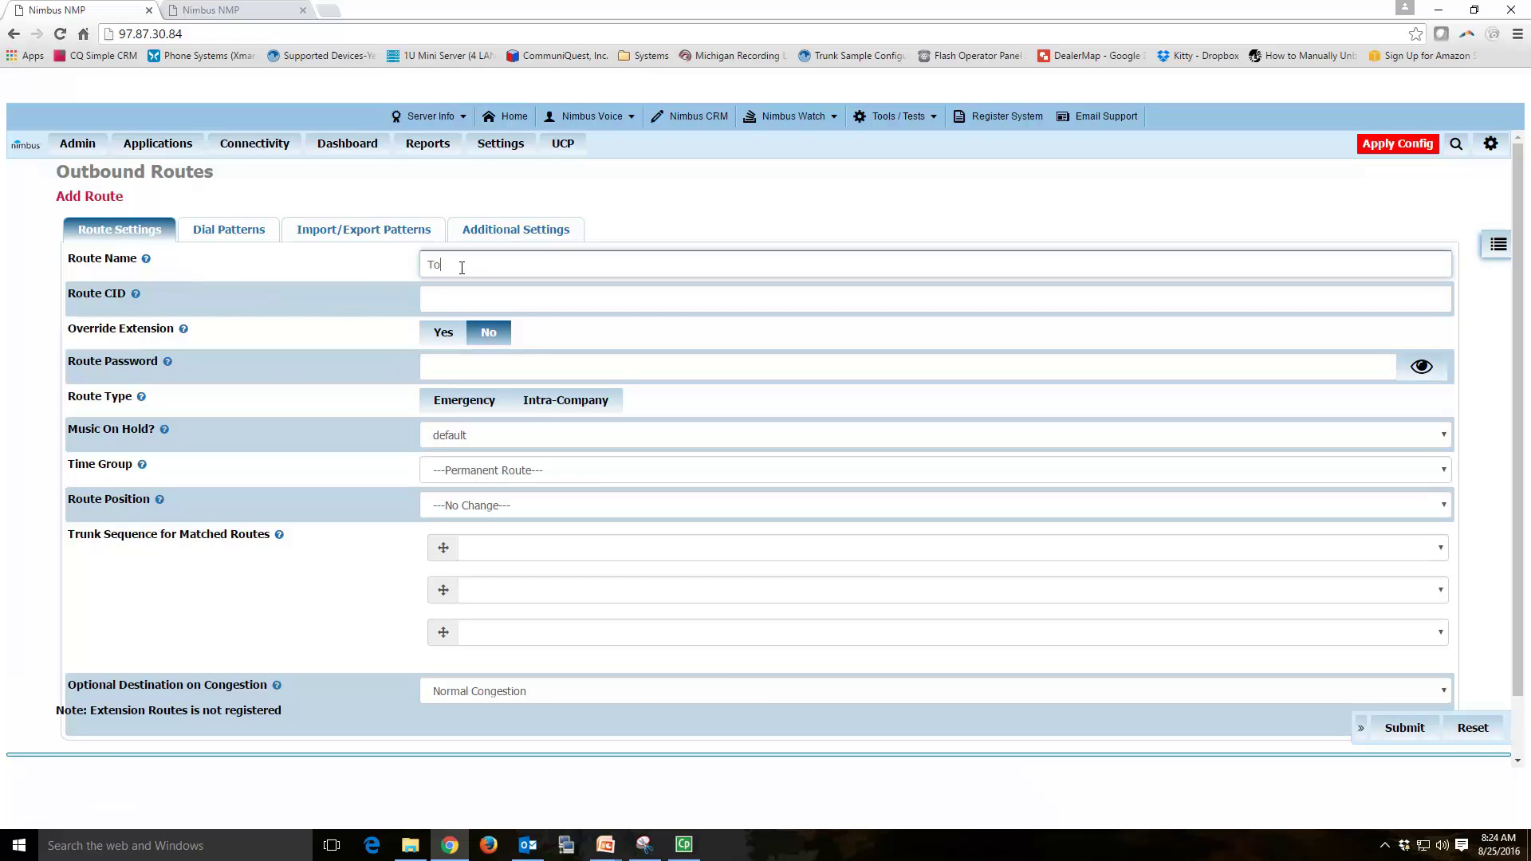
text(M)
key(BackSpace)
text(MidlandNimbus)
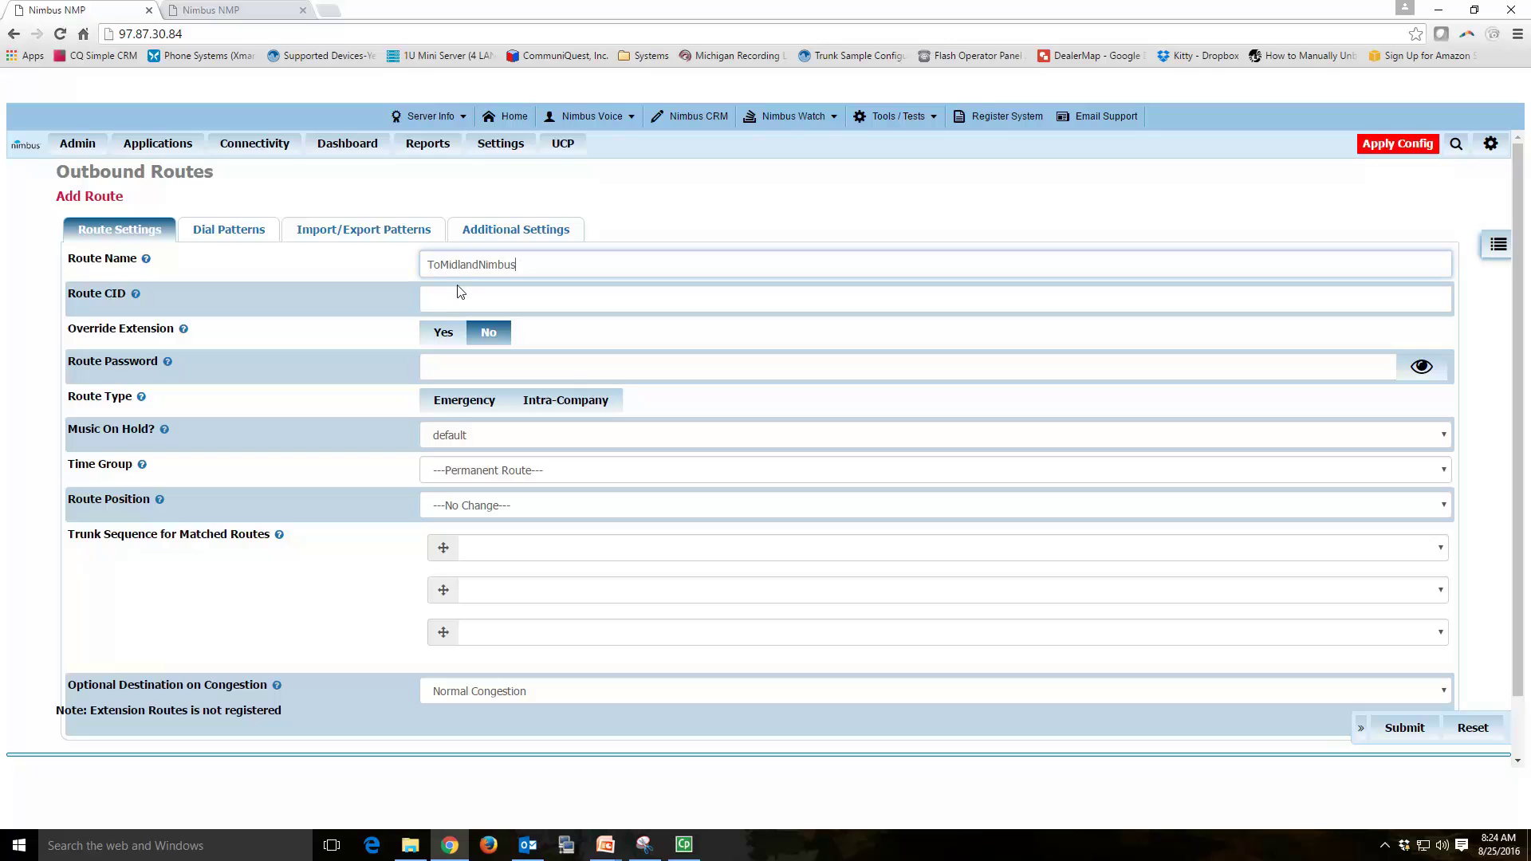
click(458, 300)
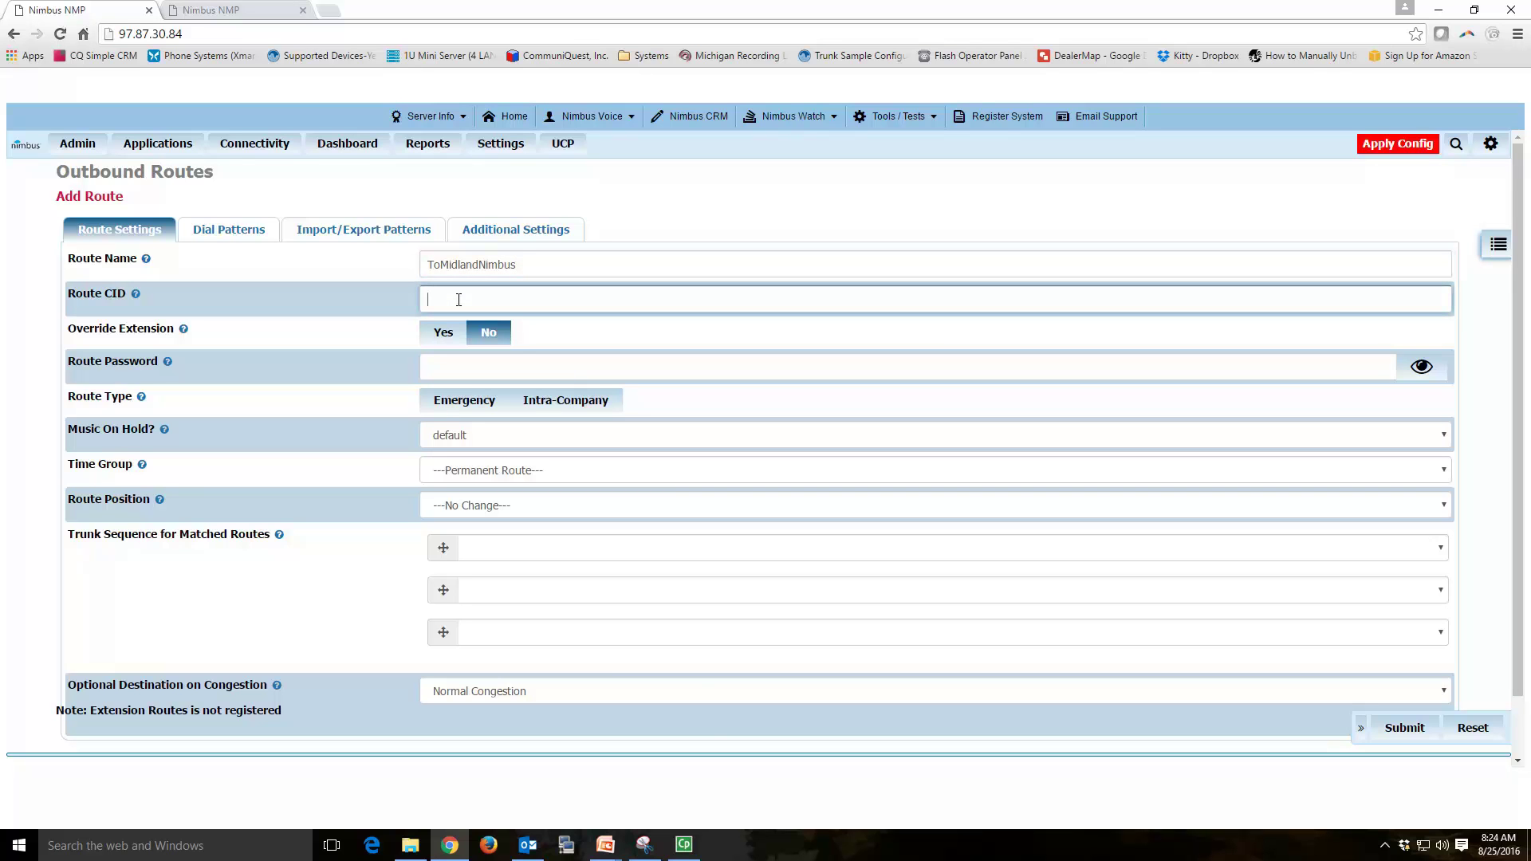
click(553, 407)
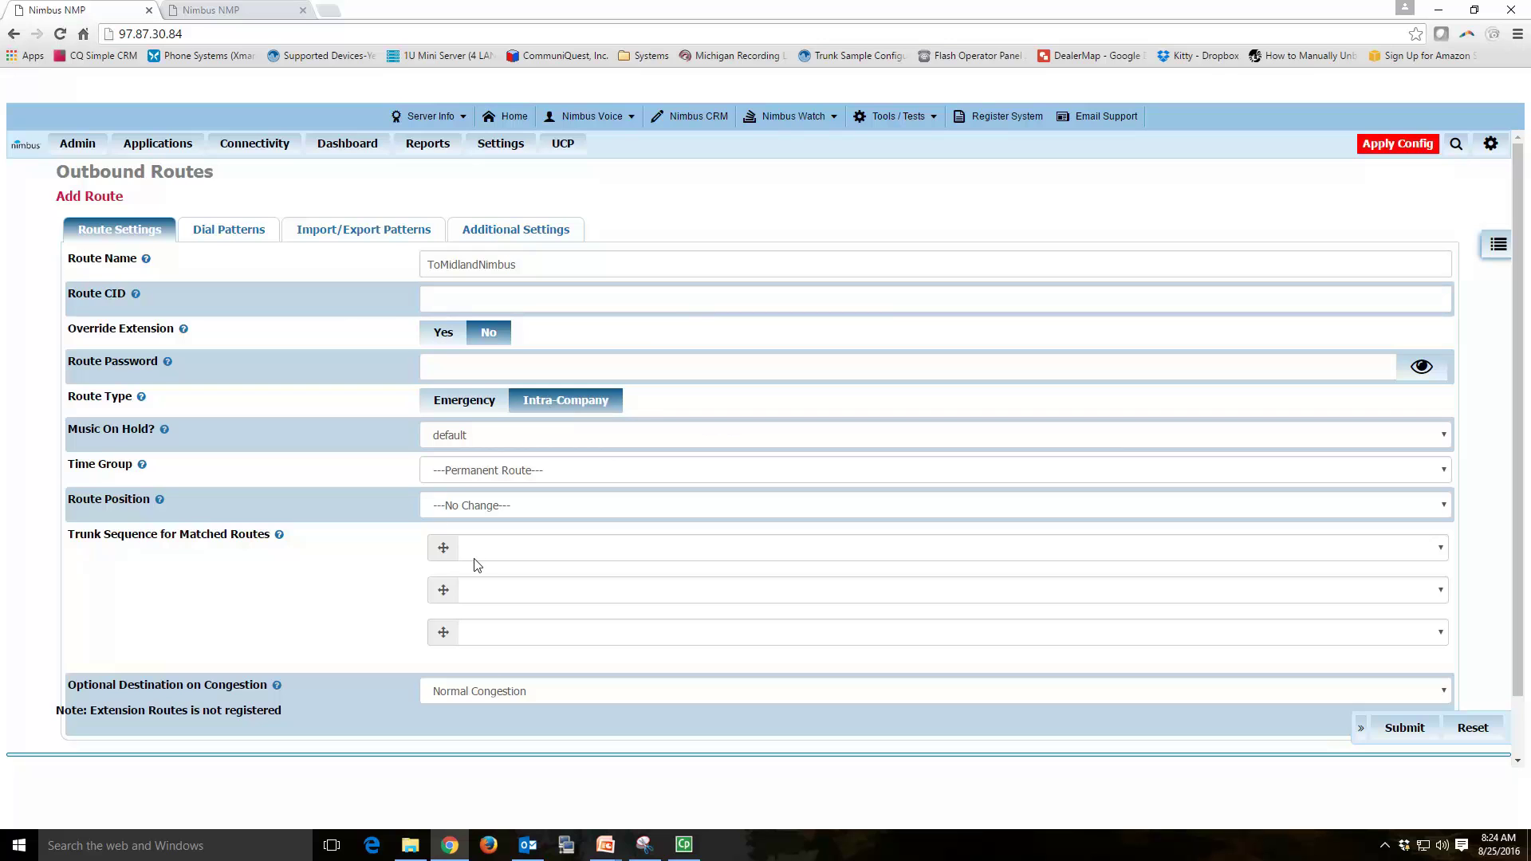
click(641, 550)
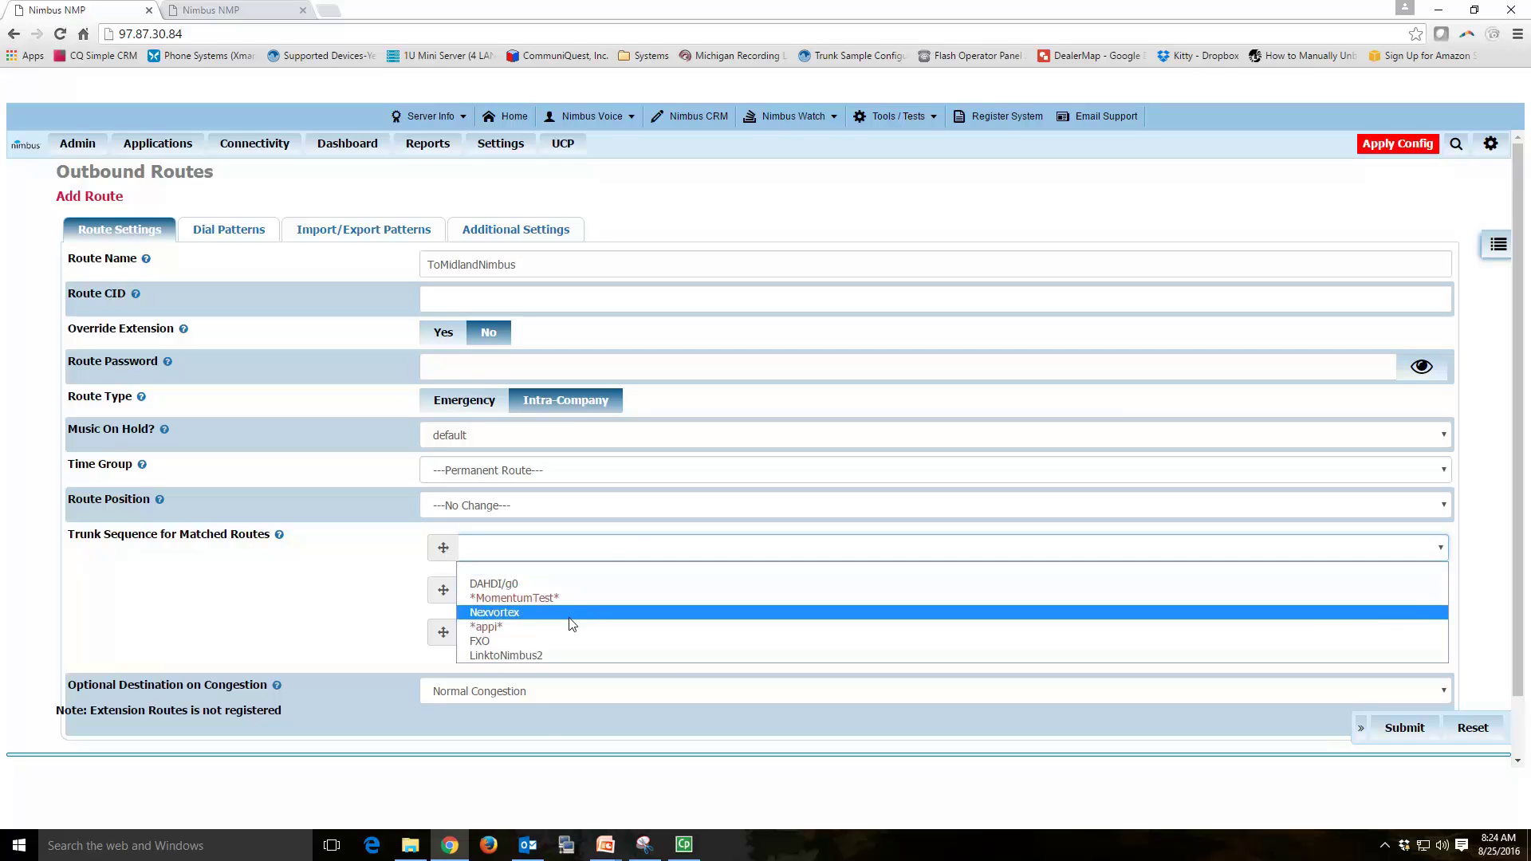
Step: Choose LinktoNimbus2 as the route's first trunk and switch to Dial Patterns
click(561, 655)
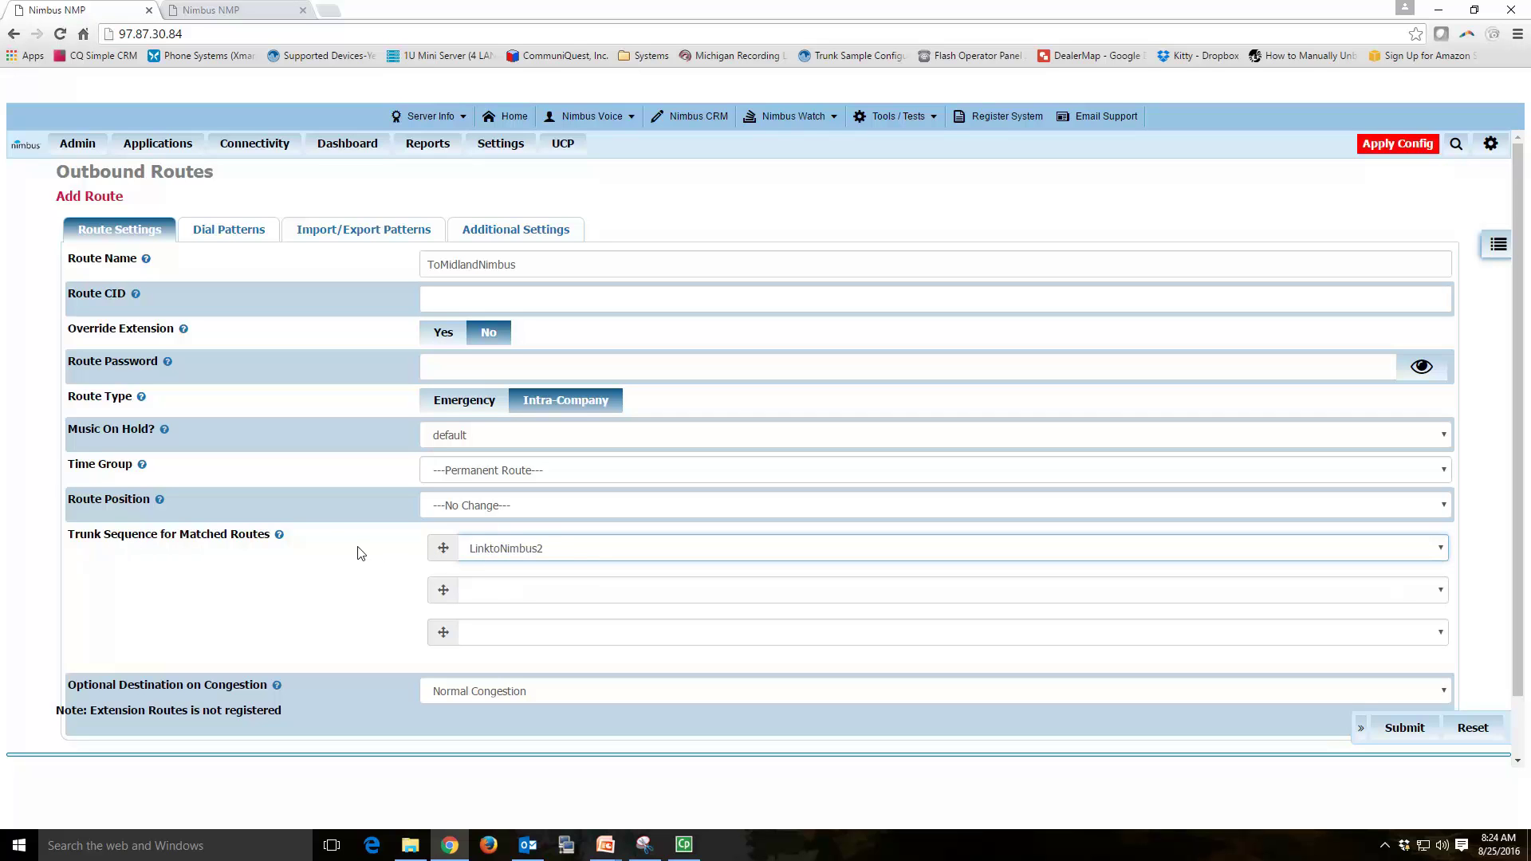
click(251, 236)
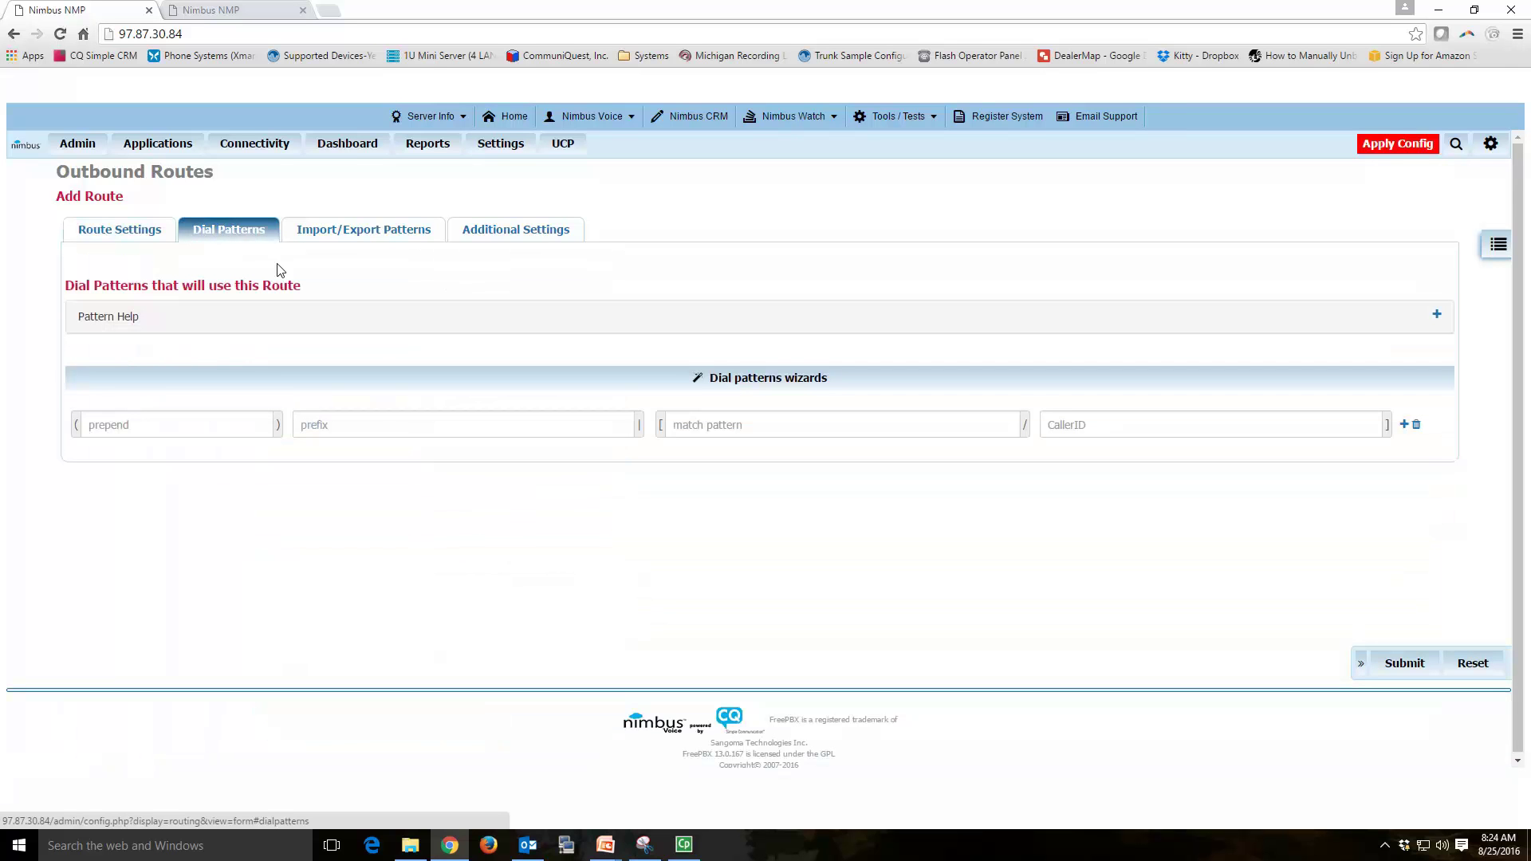
Step: Enter match pattern 2XX and submit the ToMidlandNimbus route
click(716, 425)
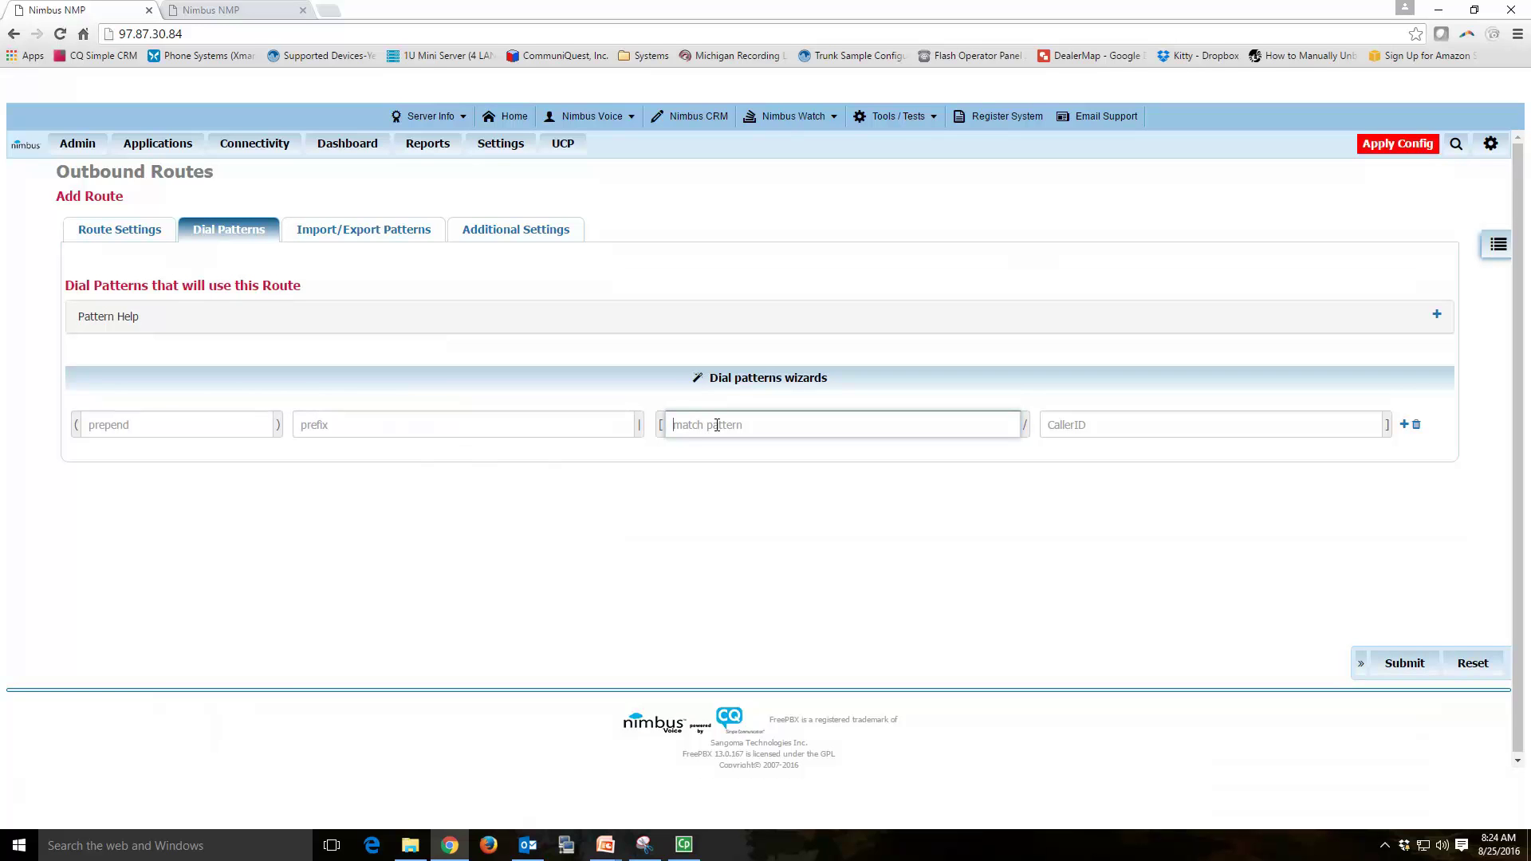
text(2XX)
click(120, 232)
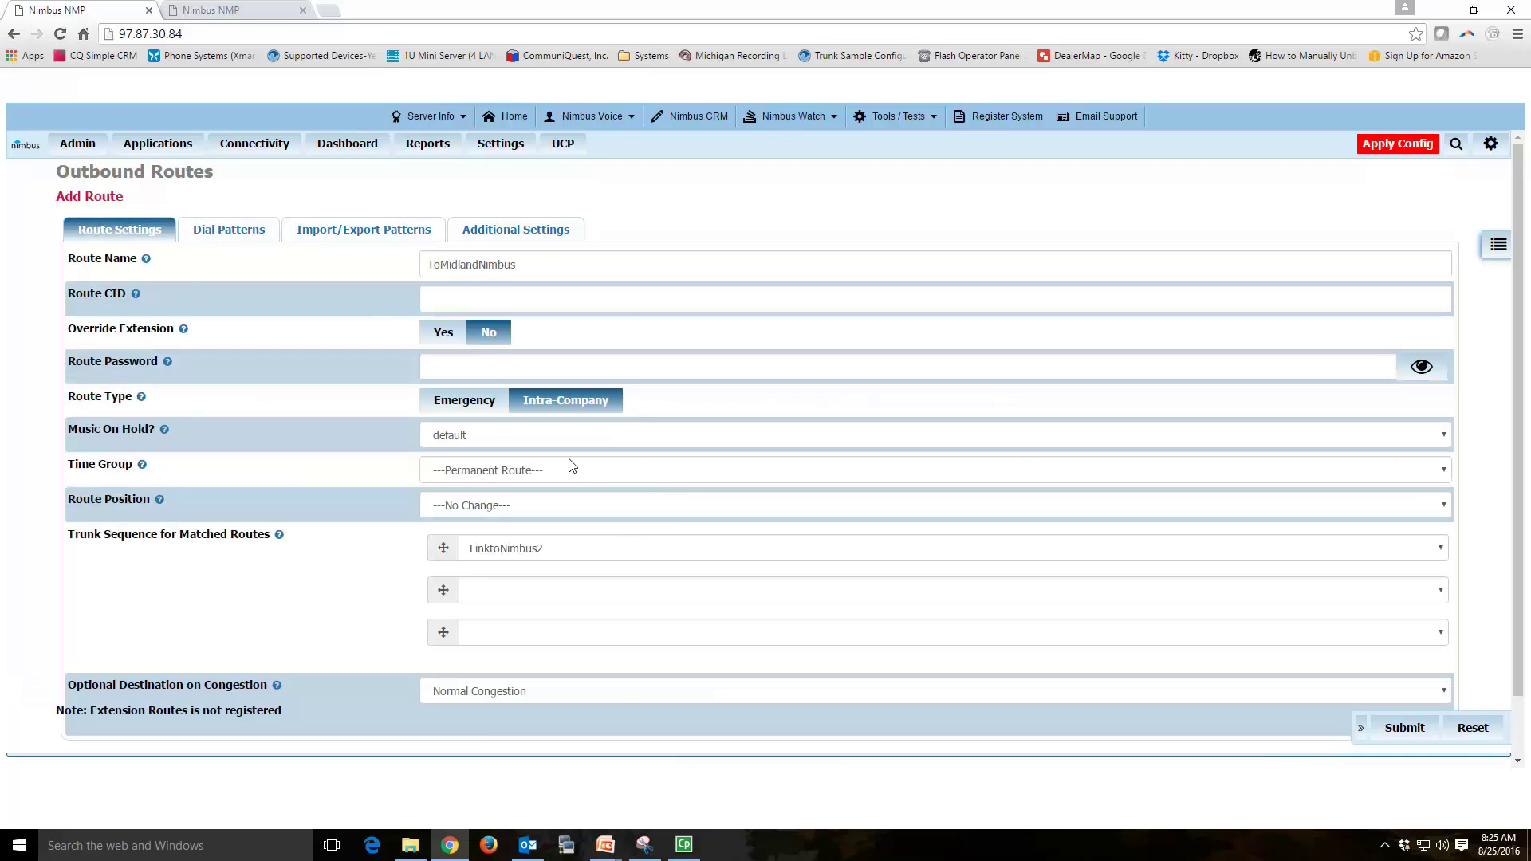
click(1395, 729)
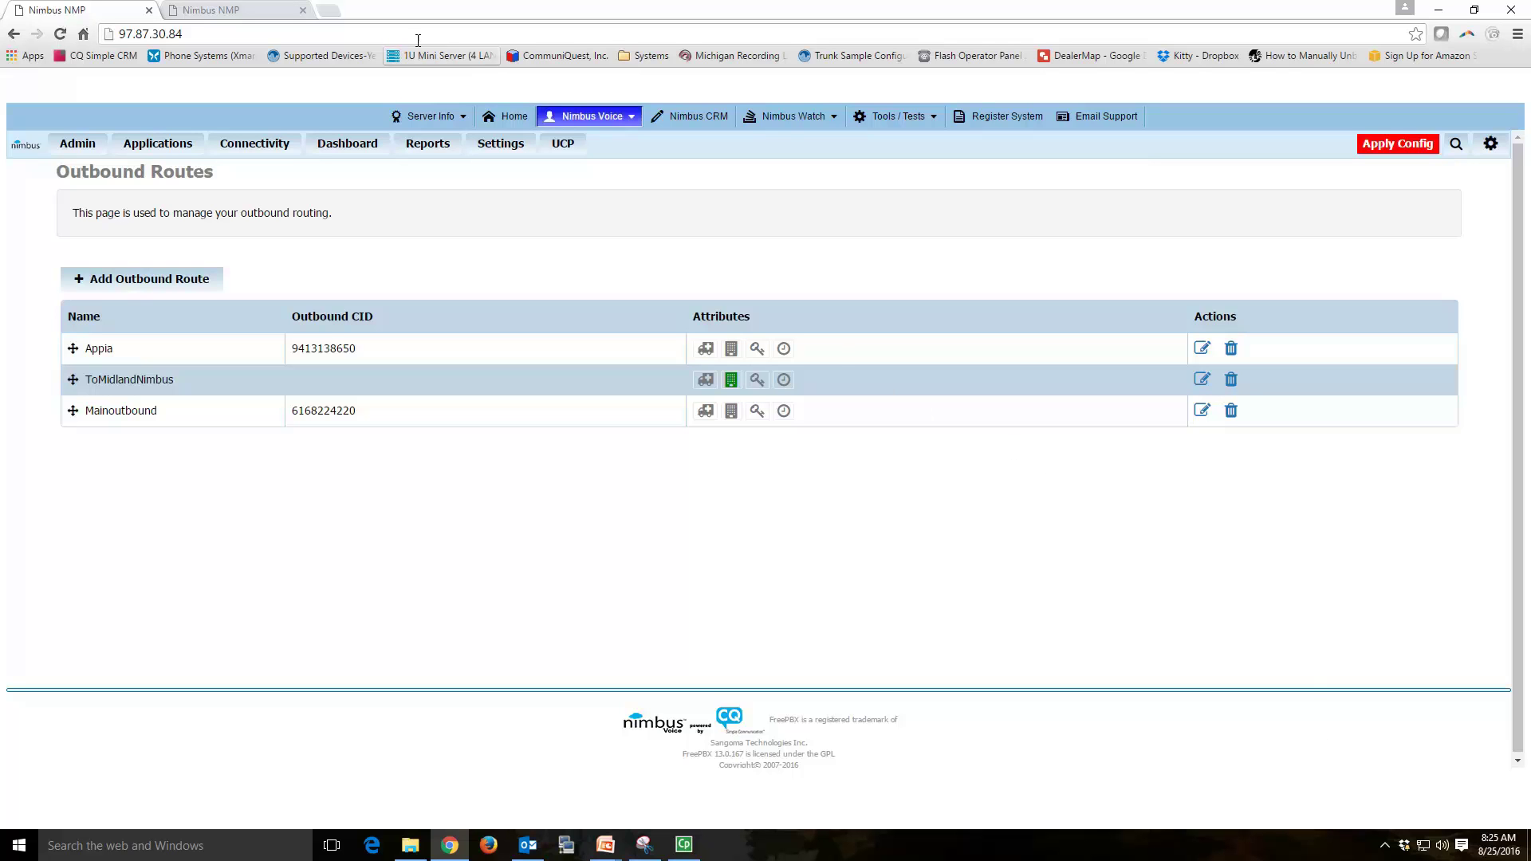
Step: Start adding a new IAX2 trunk from the second server's Trunks page
click(252, 8)
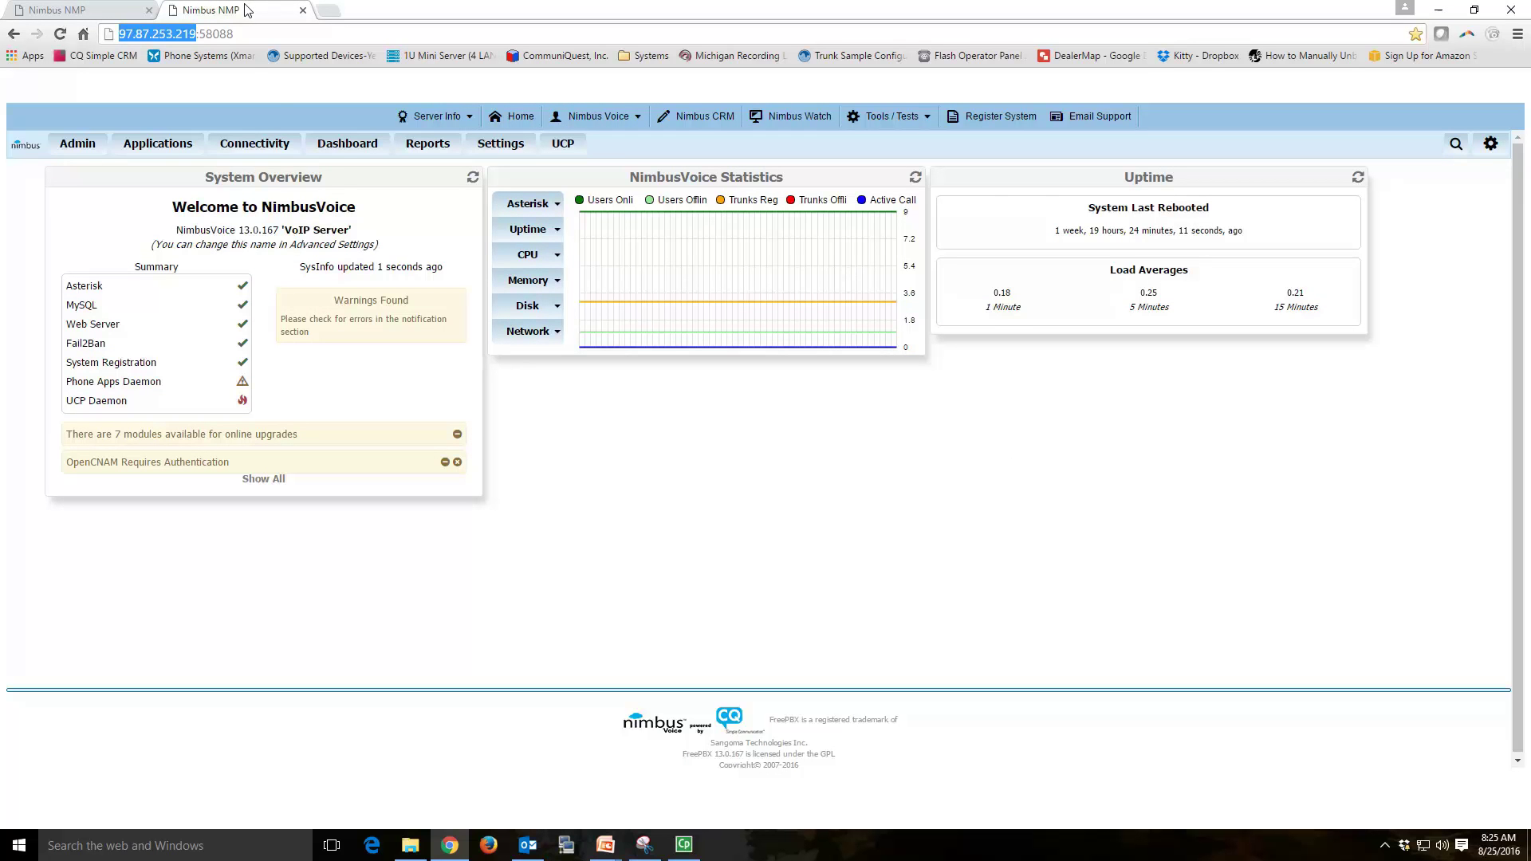
click(254, 144)
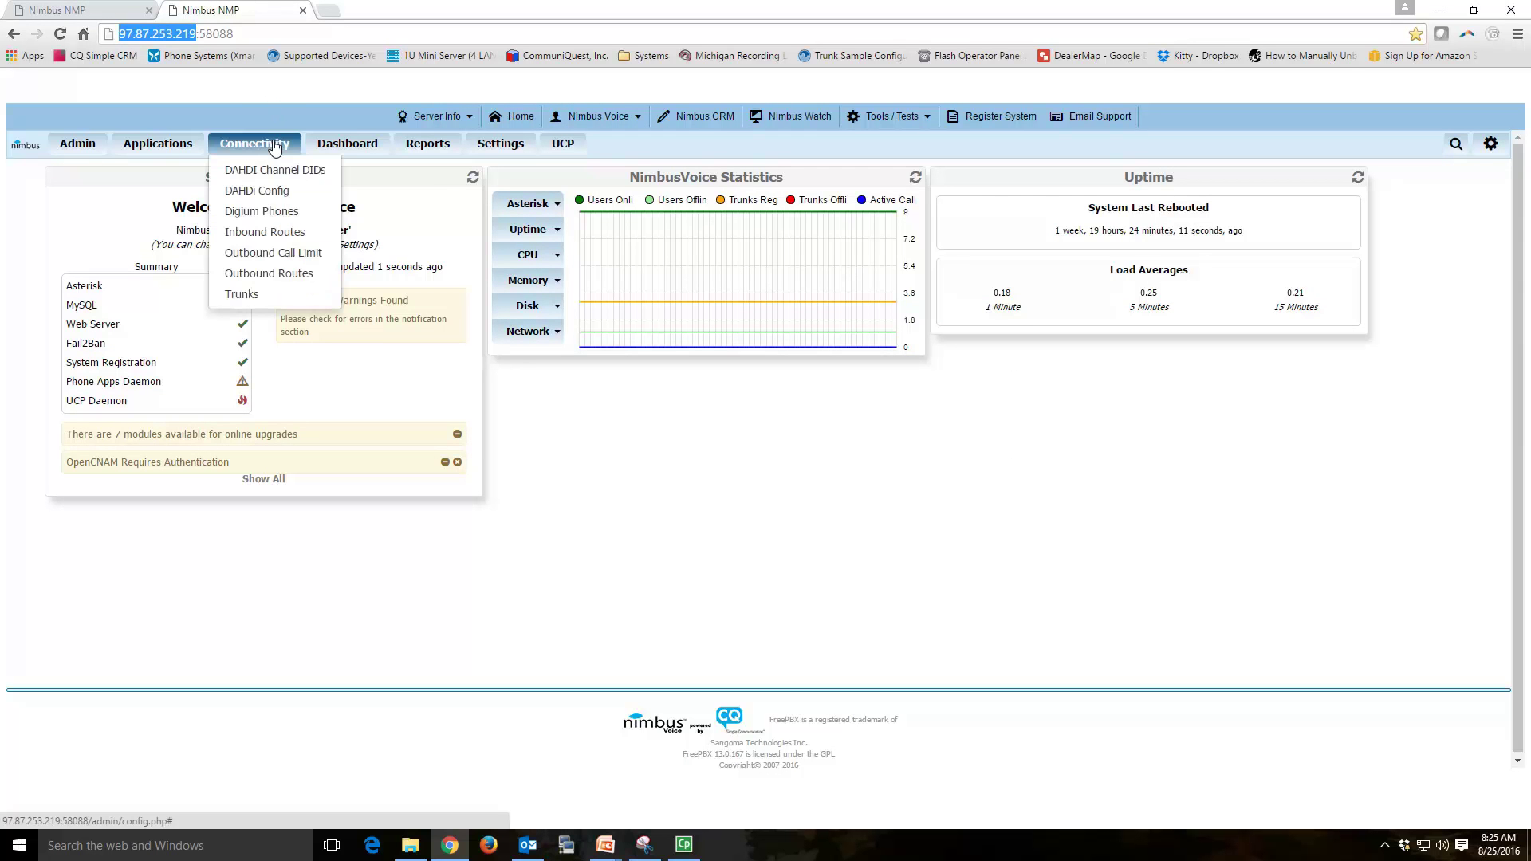
click(248, 300)
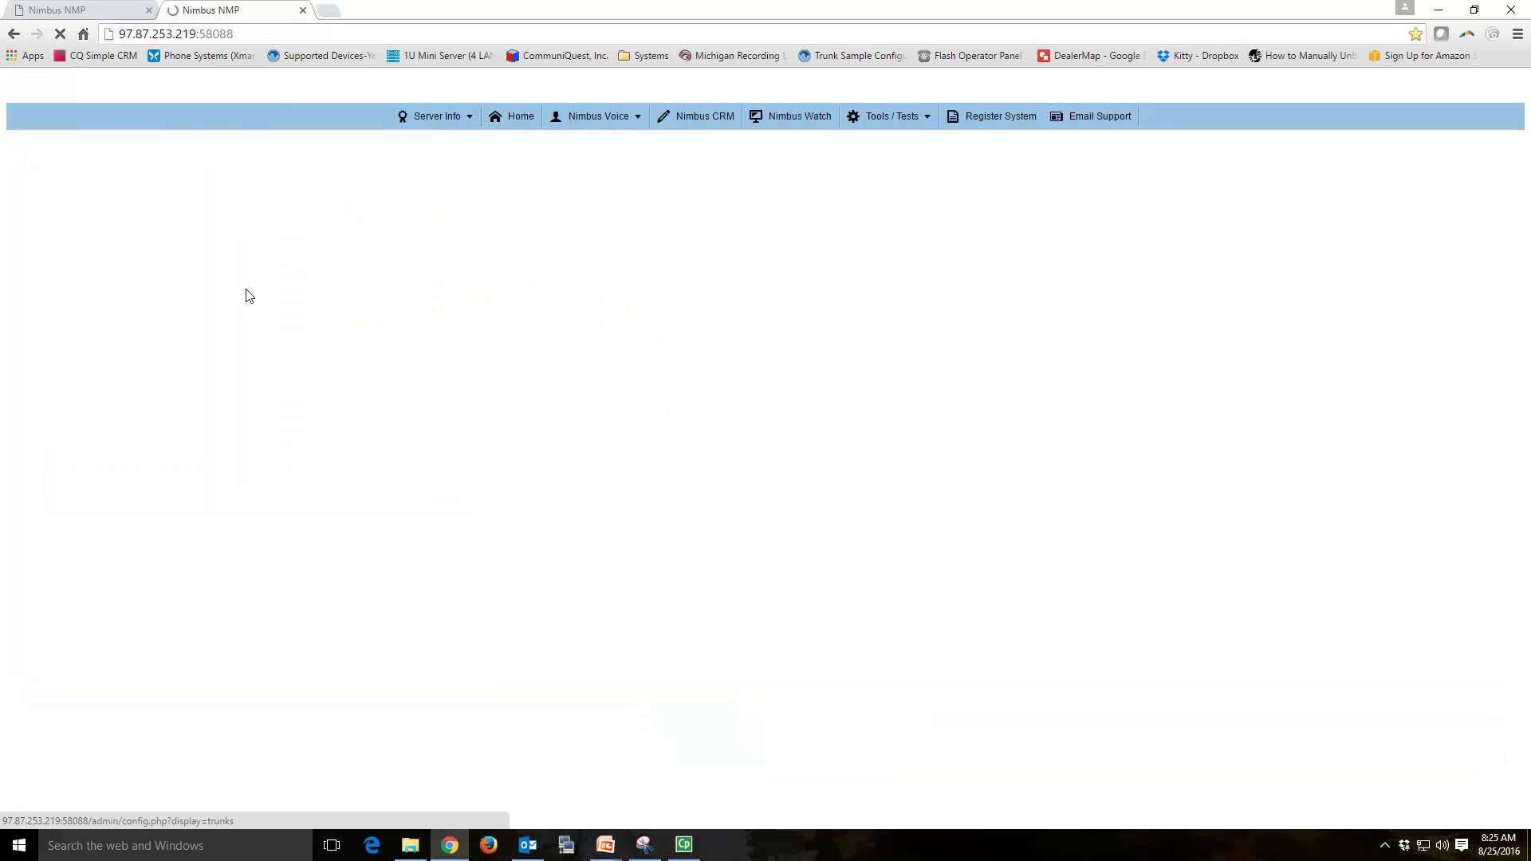
click(143, 283)
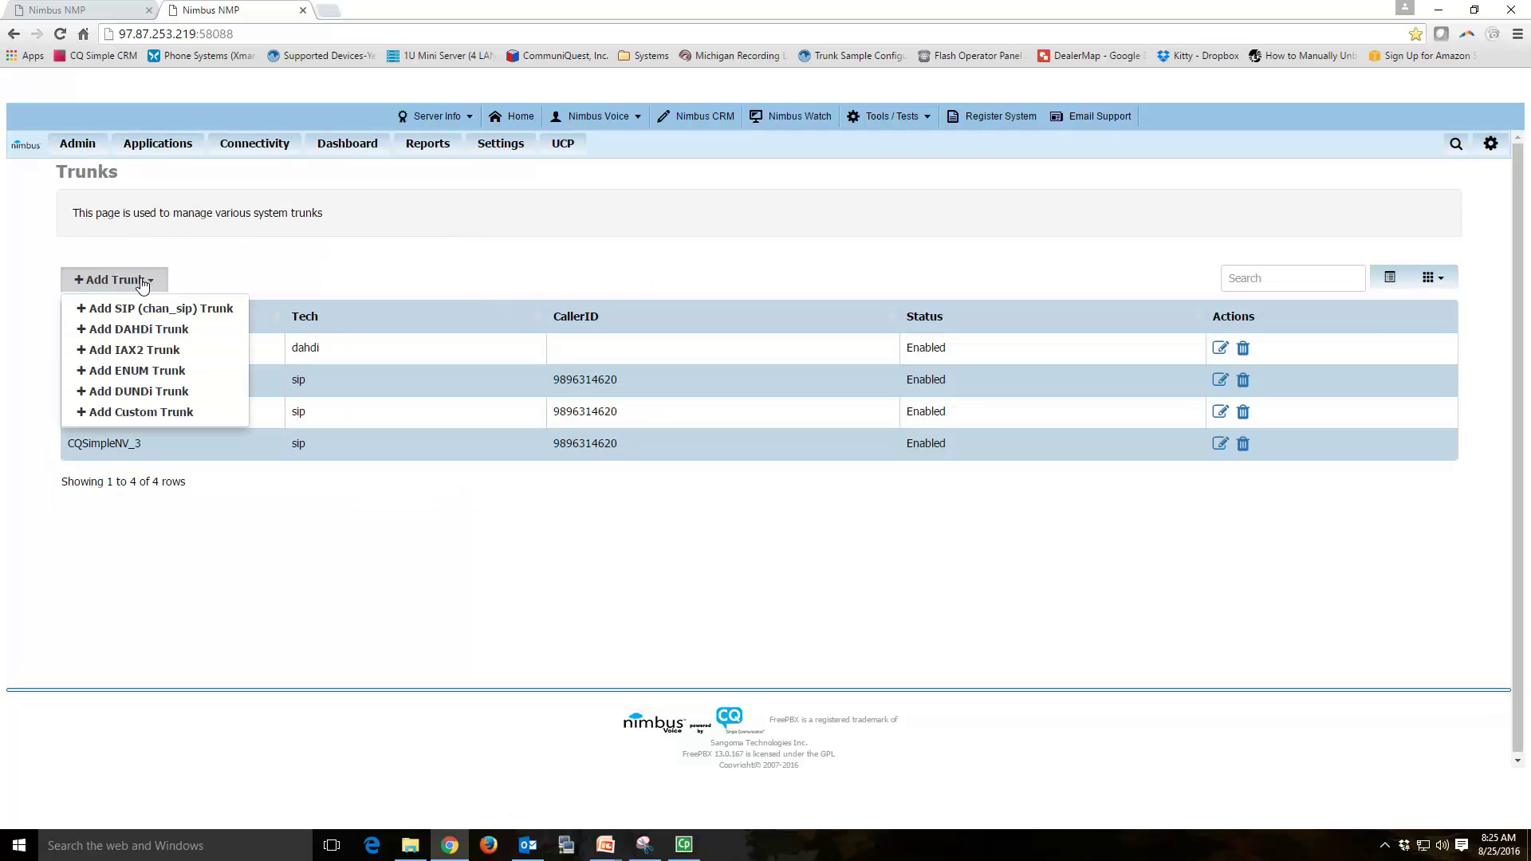
click(150, 351)
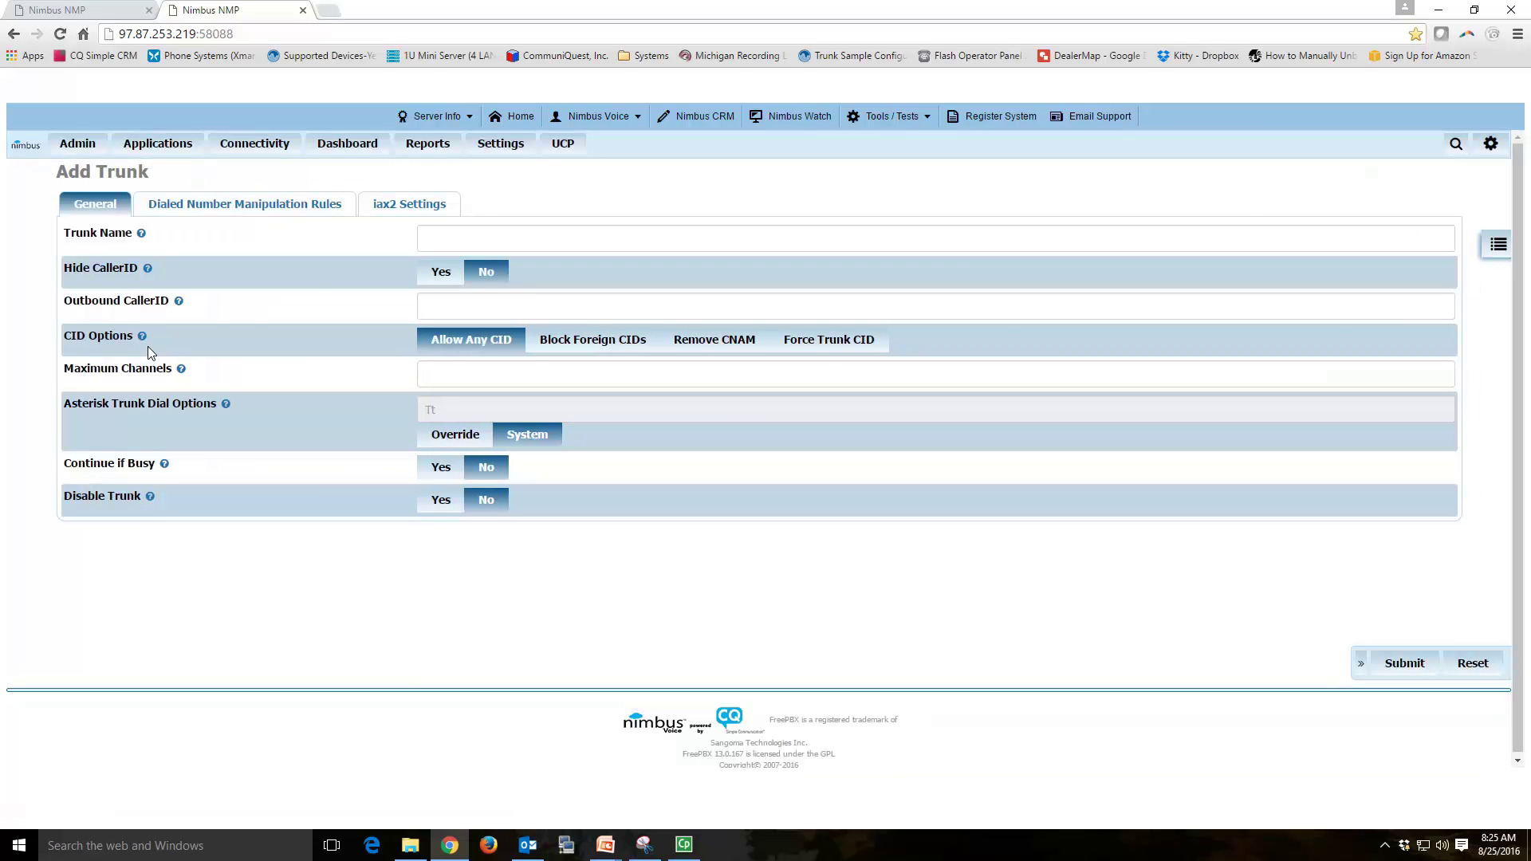
Step: Enter ToNimbus1 as the trunk name
click(420, 231)
click(435, 240)
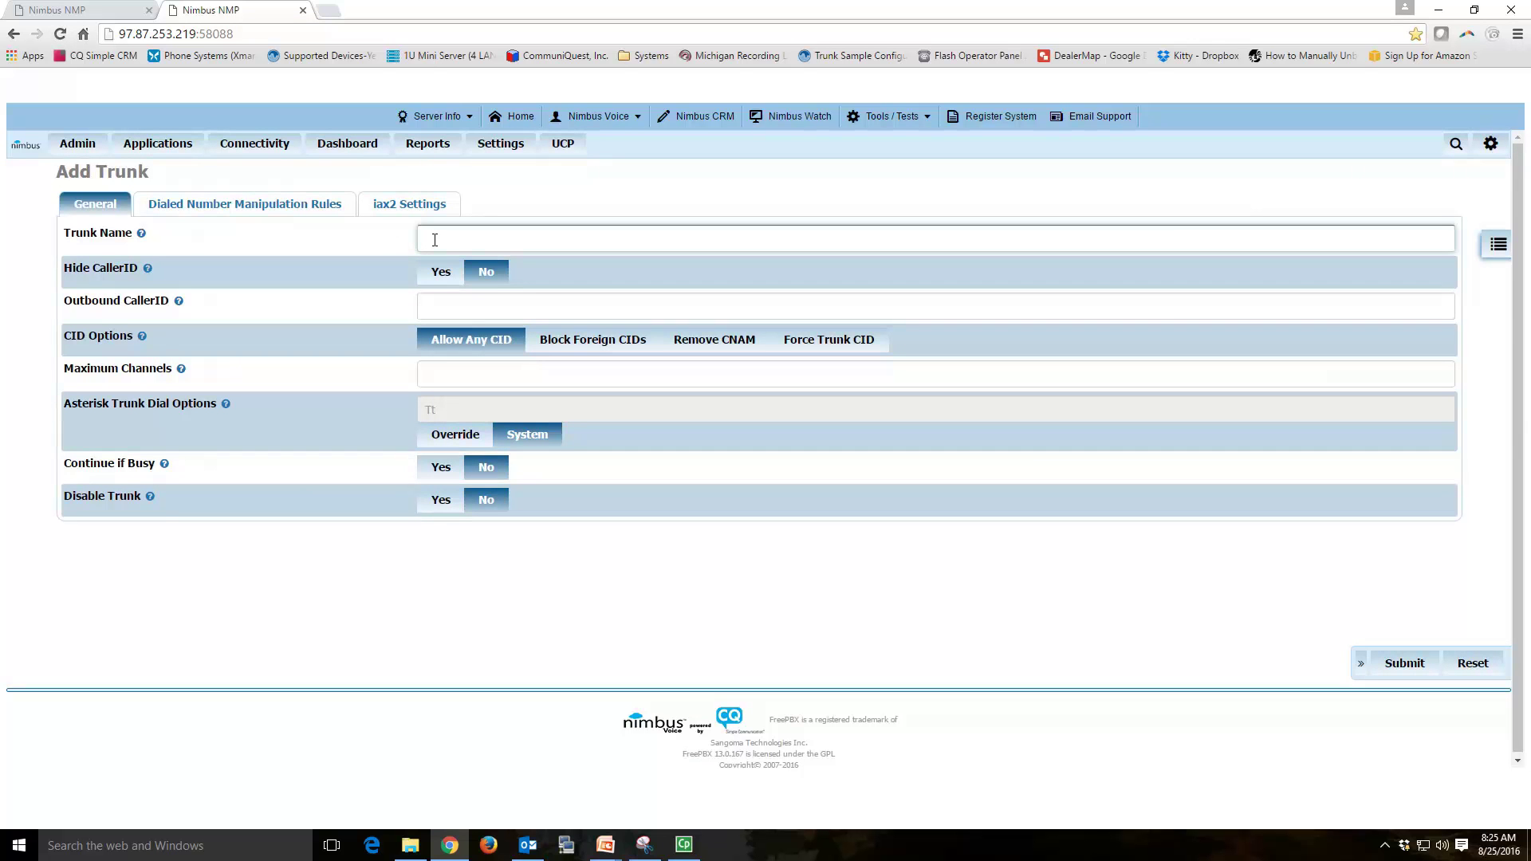
text(To)
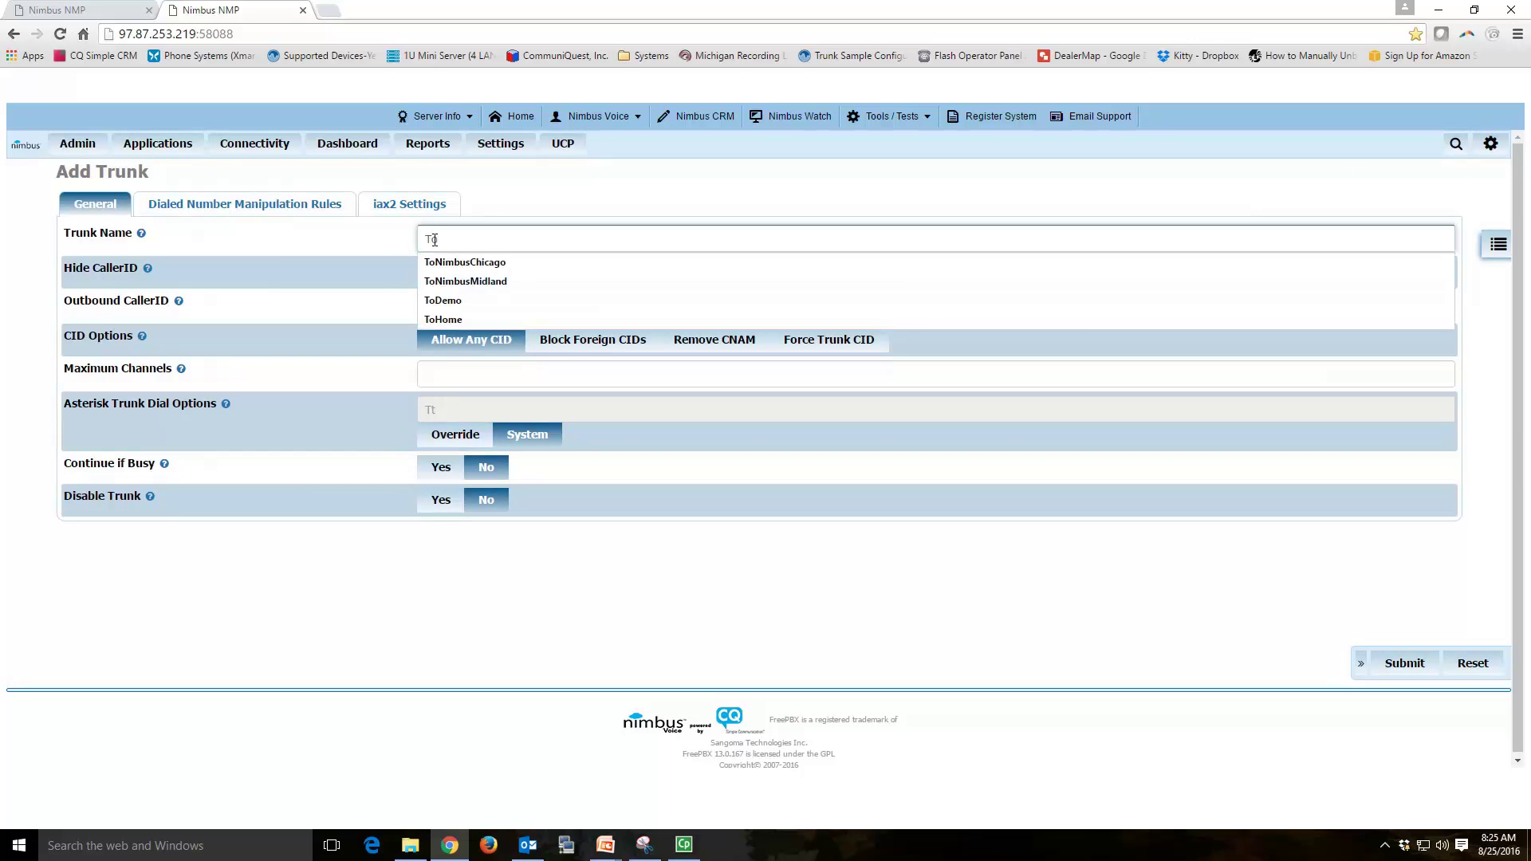
text(Nimbus)
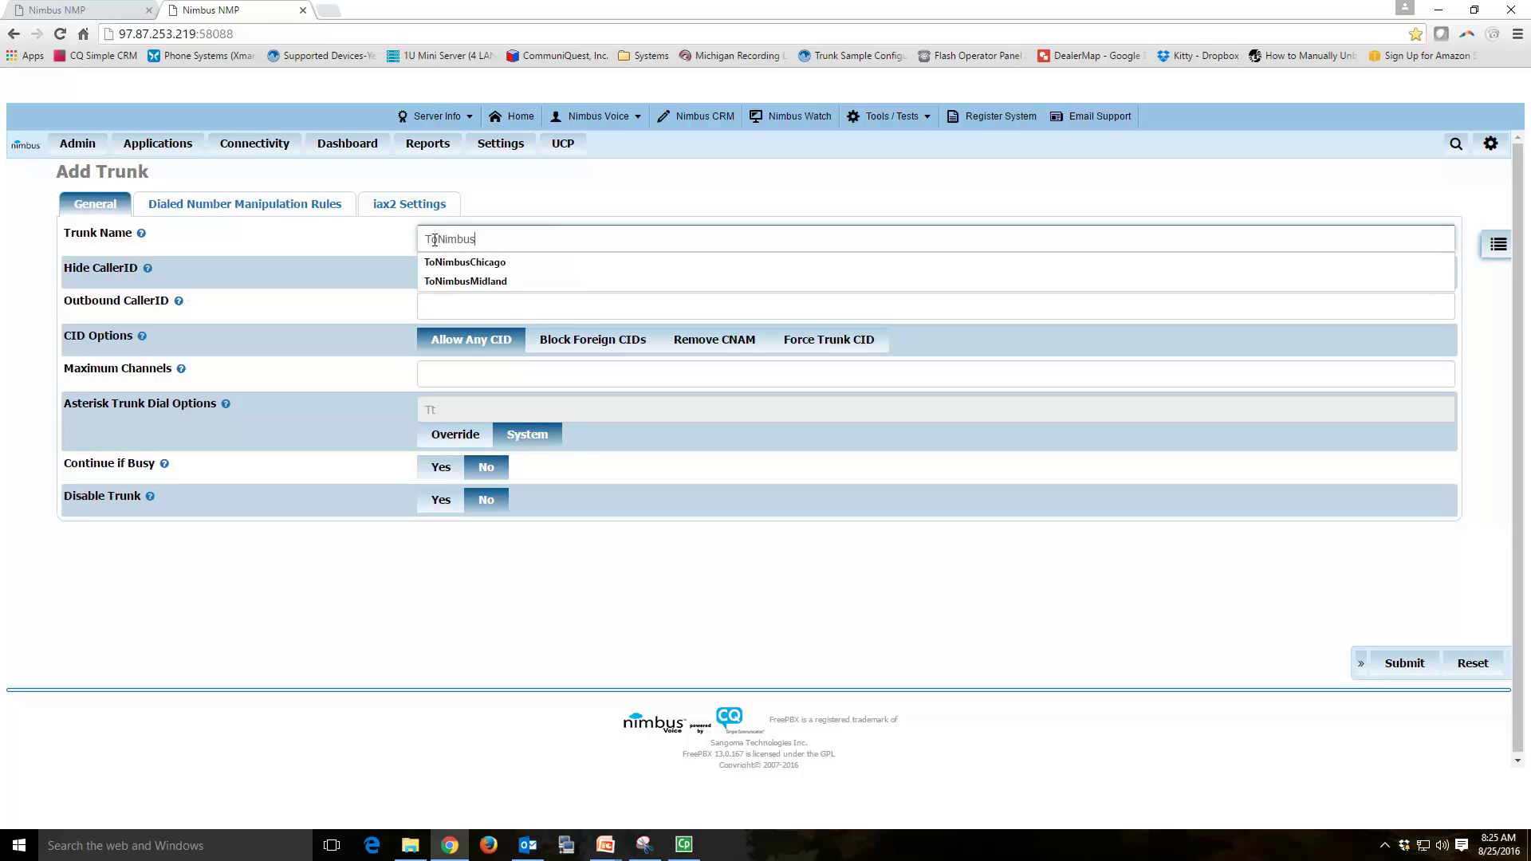
text(1)
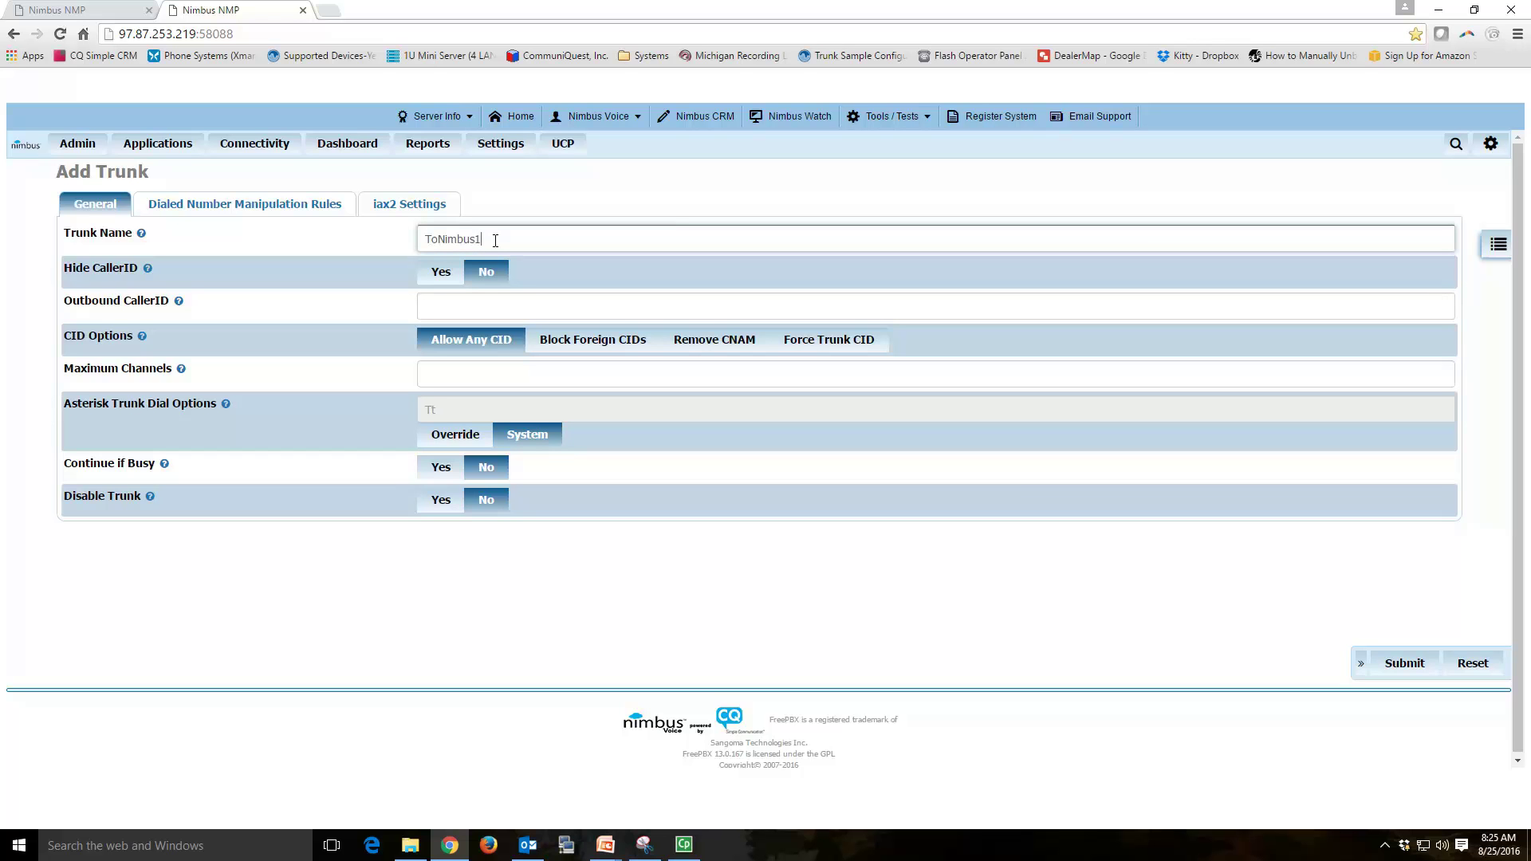
Step: Name the outgoing IAX2 peer ToNimbus1 and replace the sample peer details with 'username='
click(413, 204)
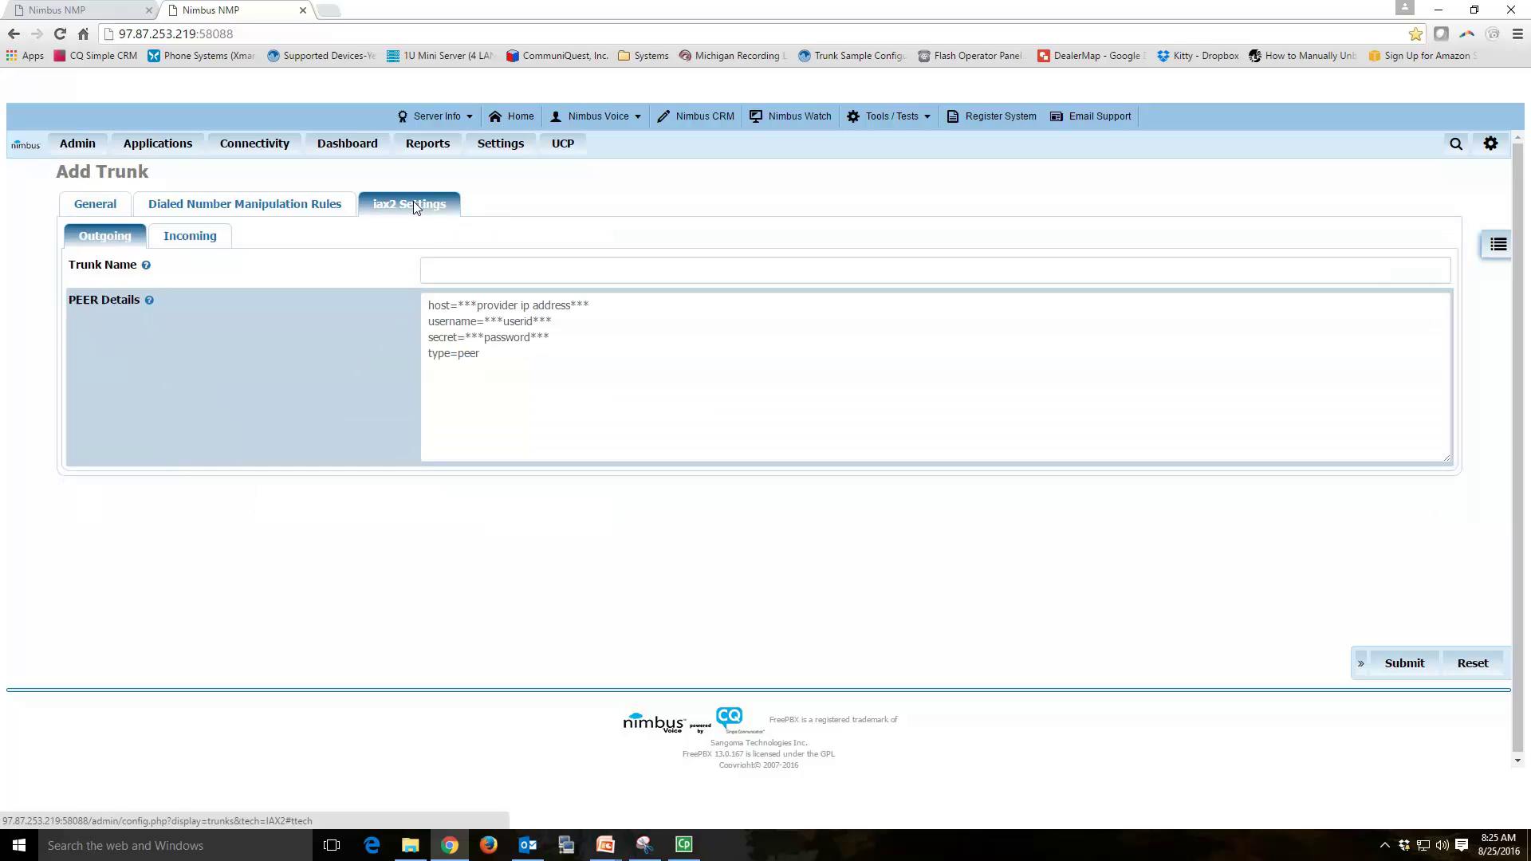
click(462, 272)
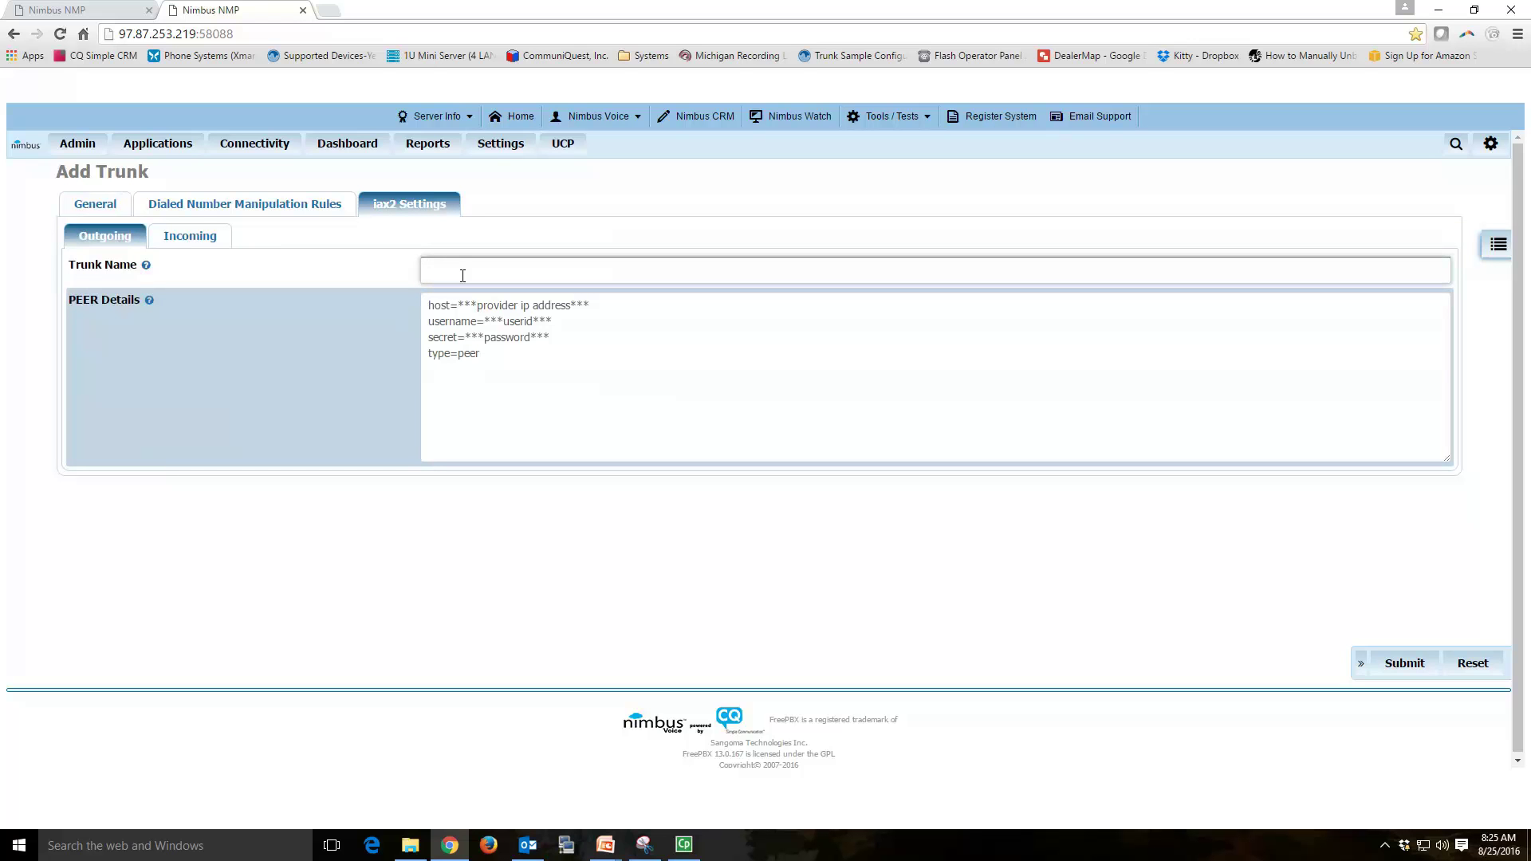
text(ToNimb)
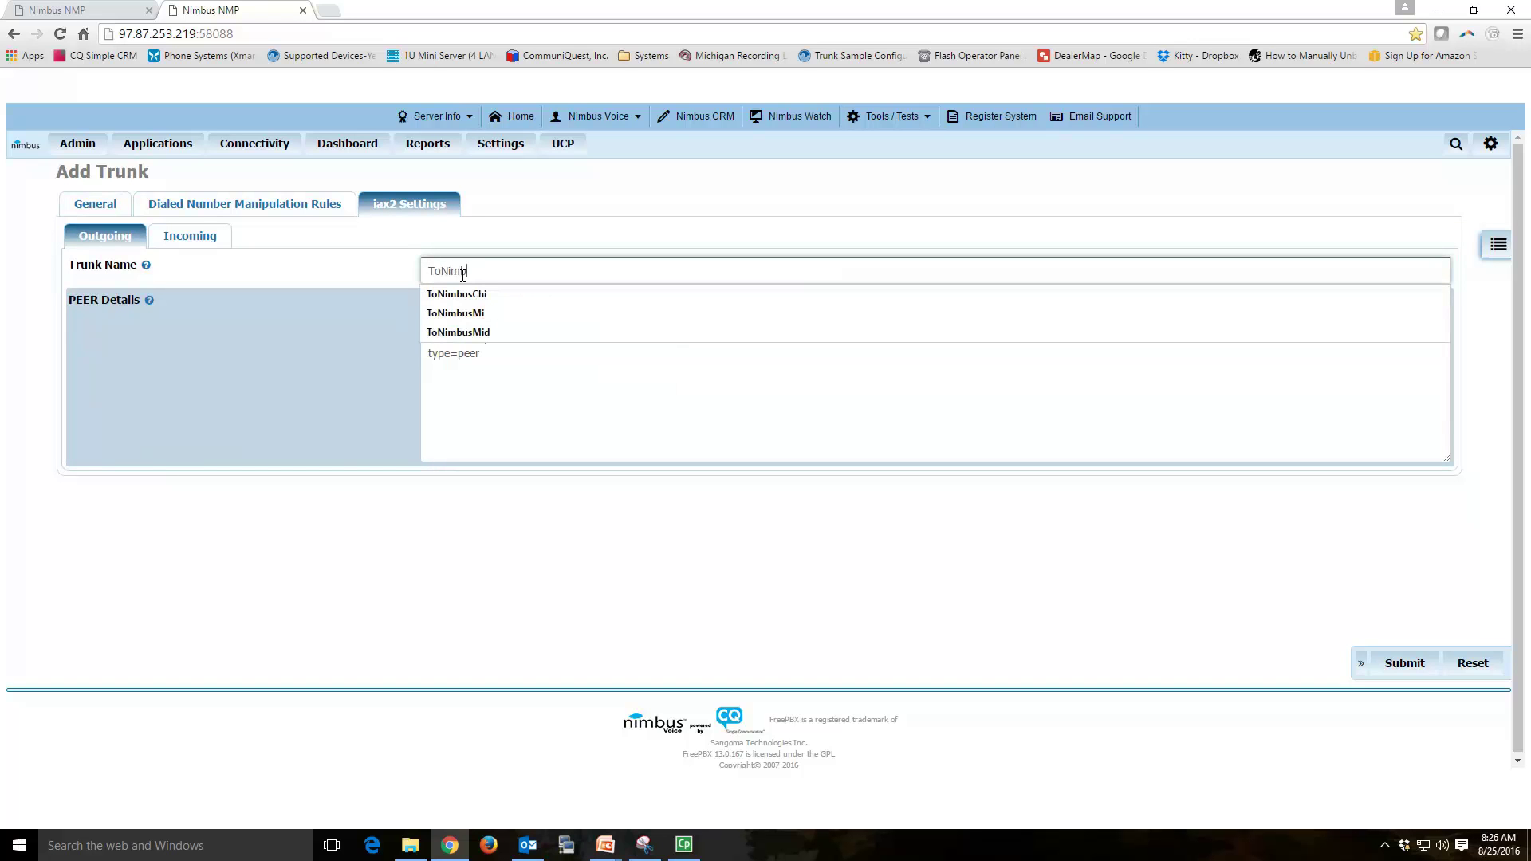
text(us1)
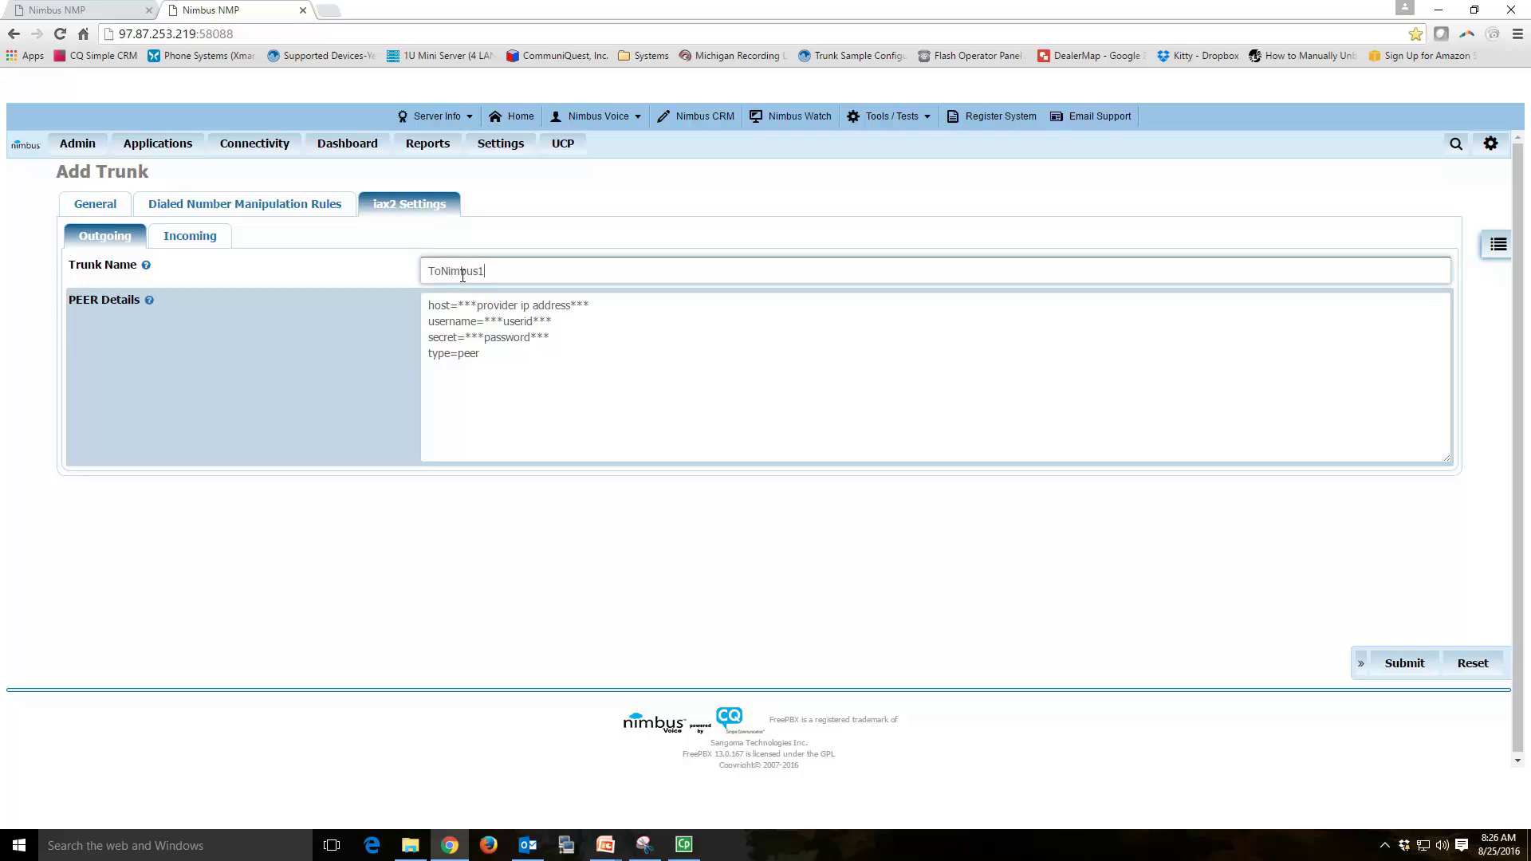
drag(428, 303, 528, 351)
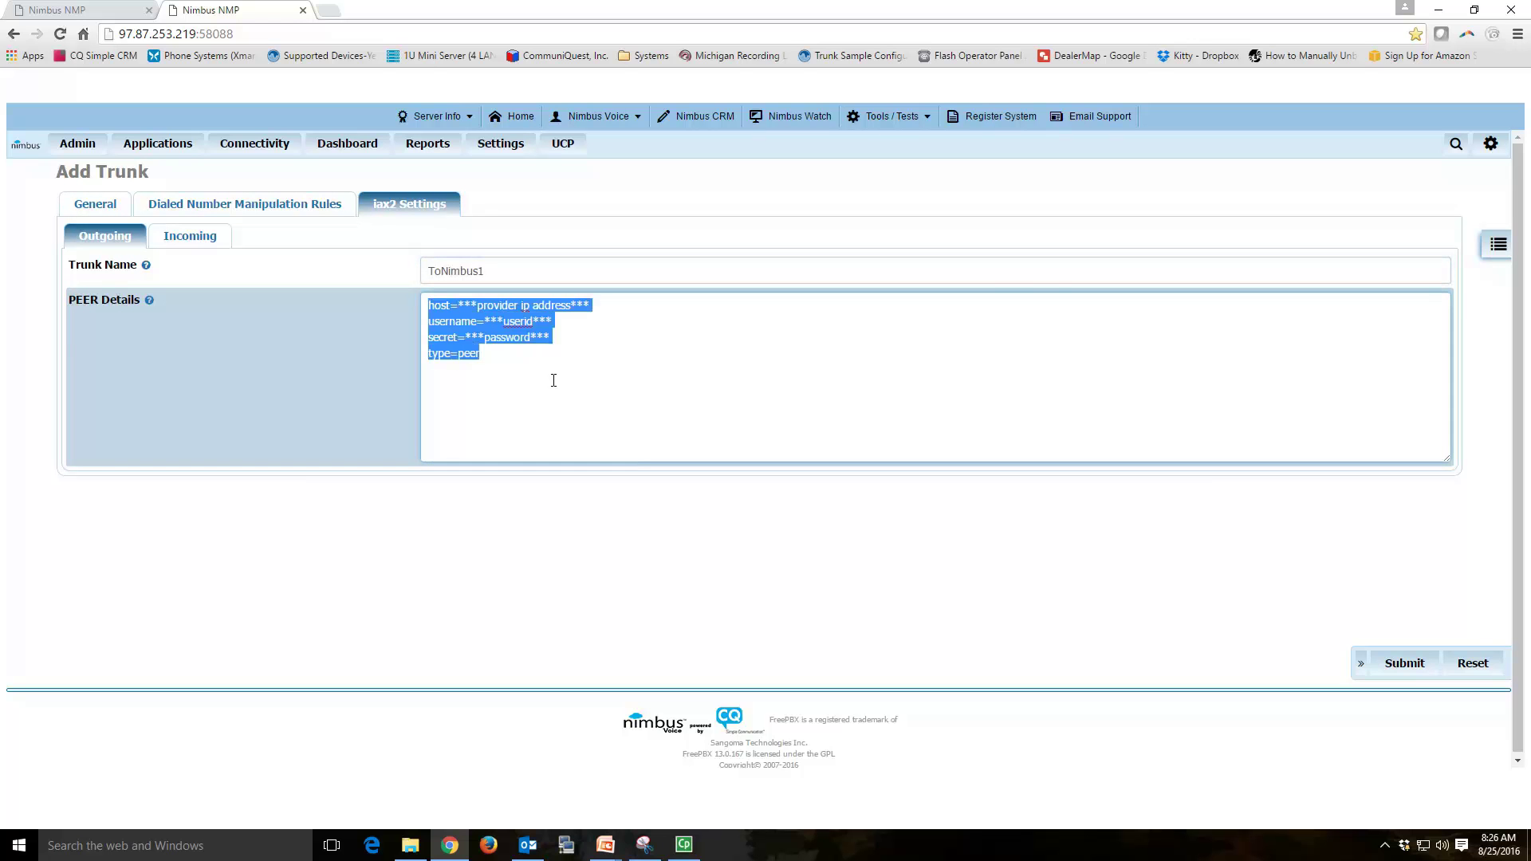
text(username=)
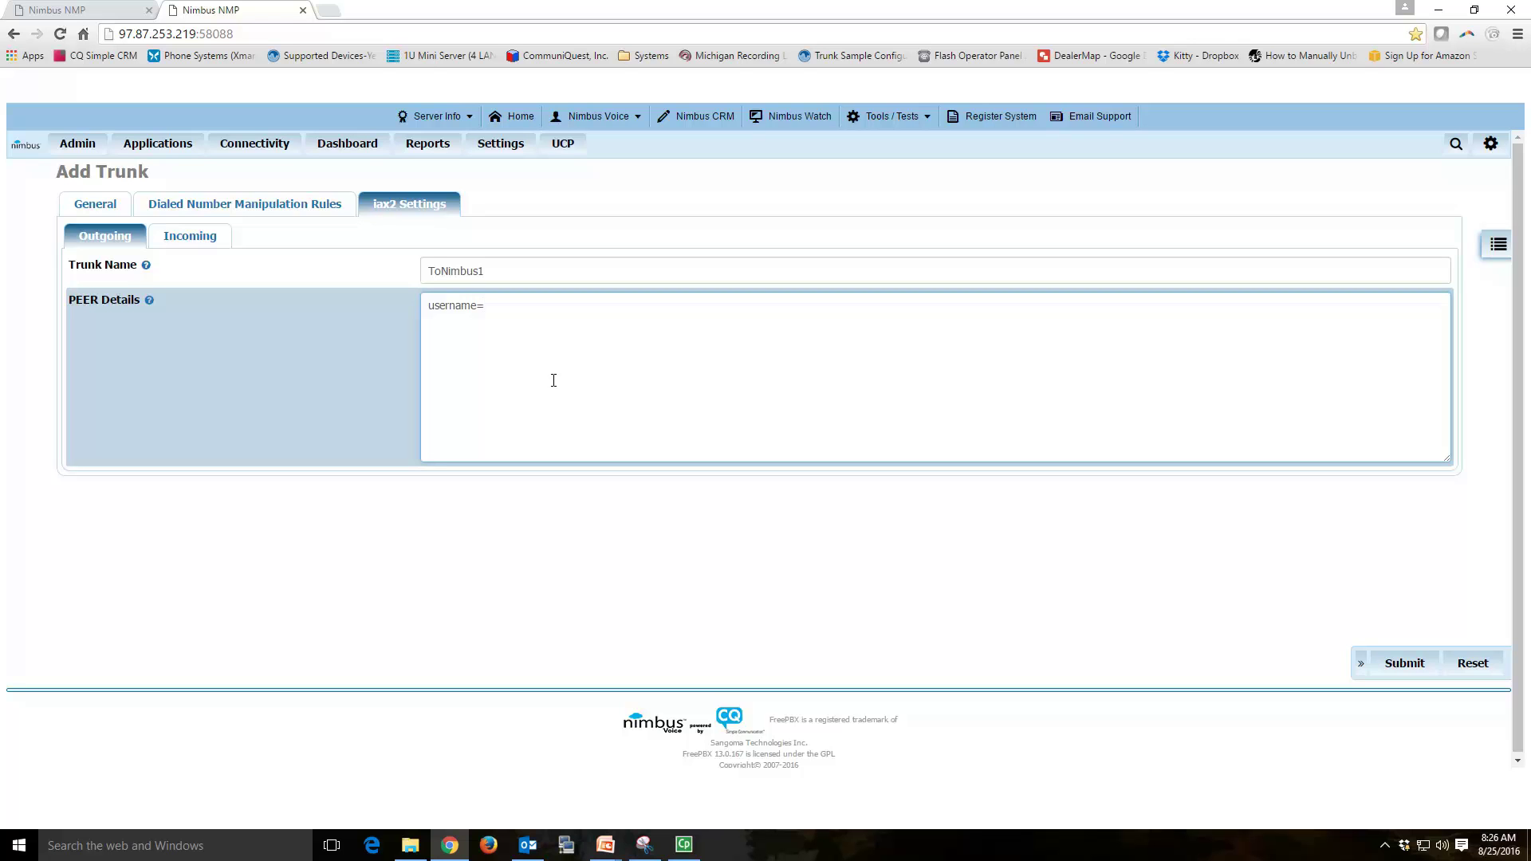
click(94, 11)
click(158, 143)
Step: Open the IAX settings of the first server's LinktoNimbus2 trunk
click(254, 144)
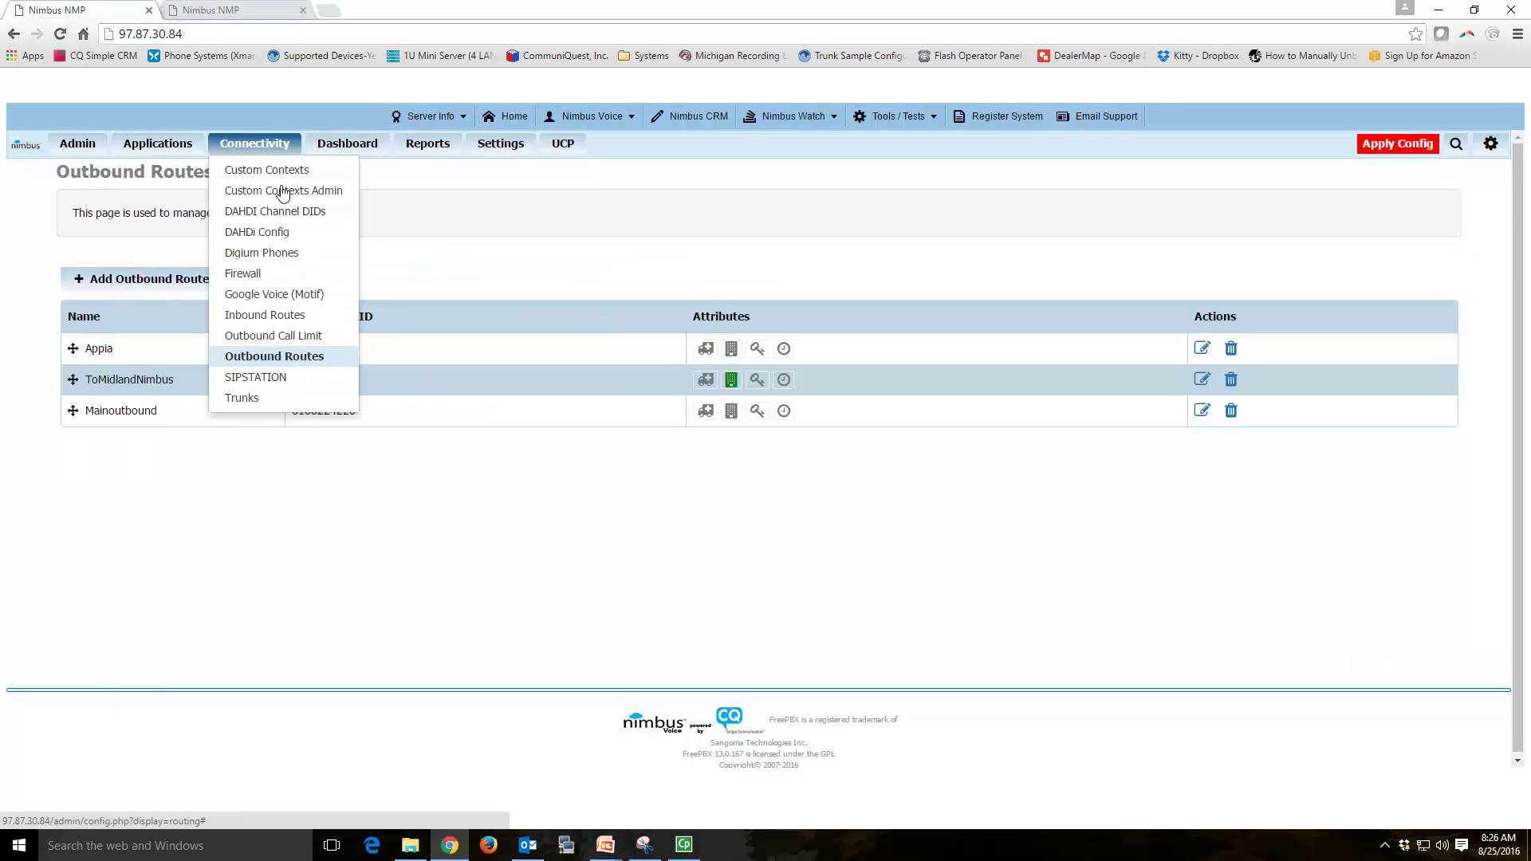
click(241, 398)
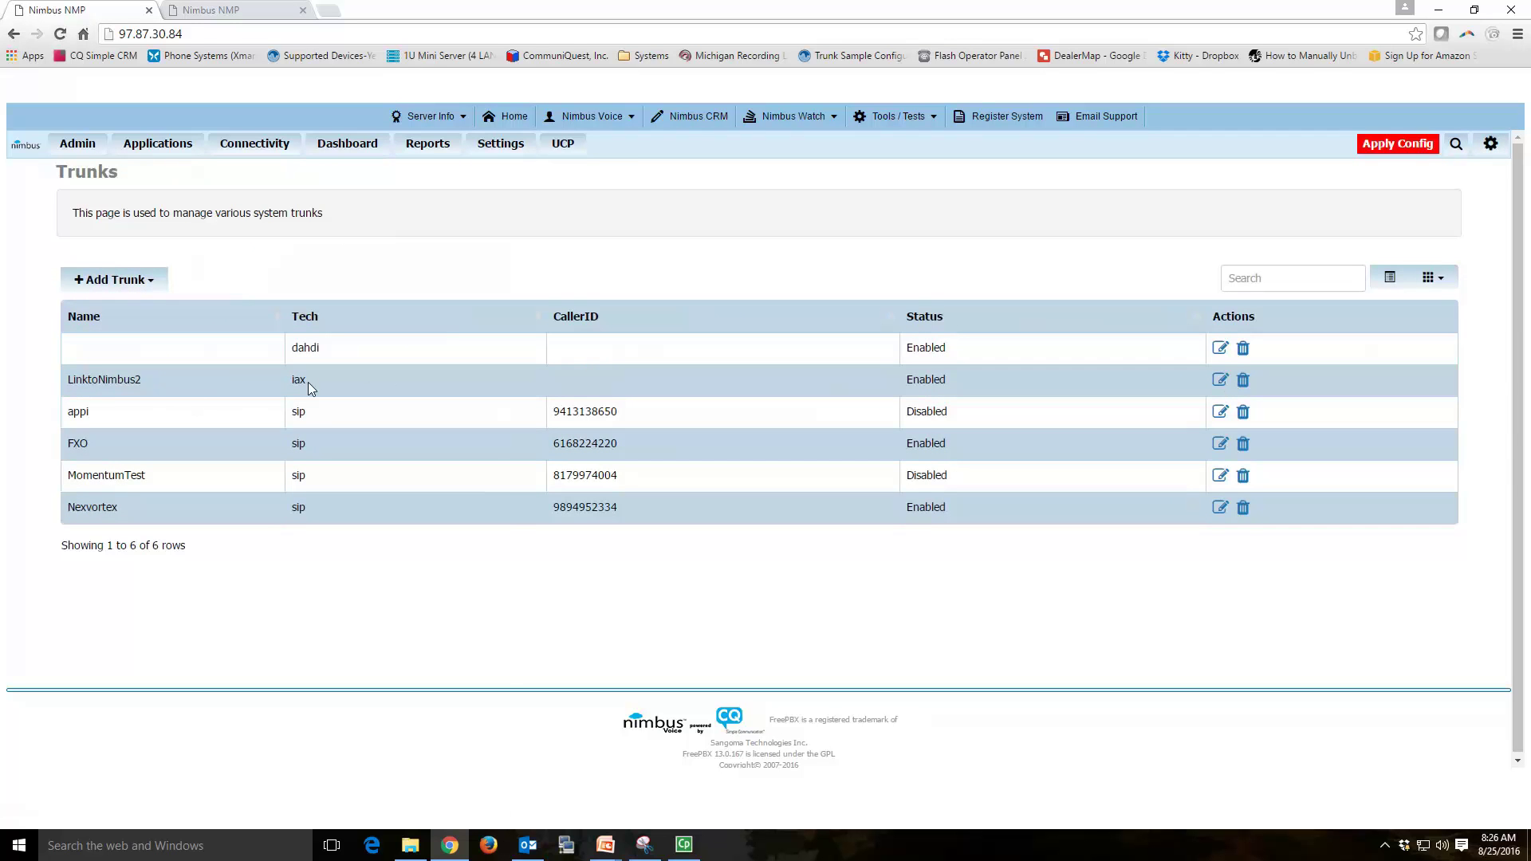
click(1220, 381)
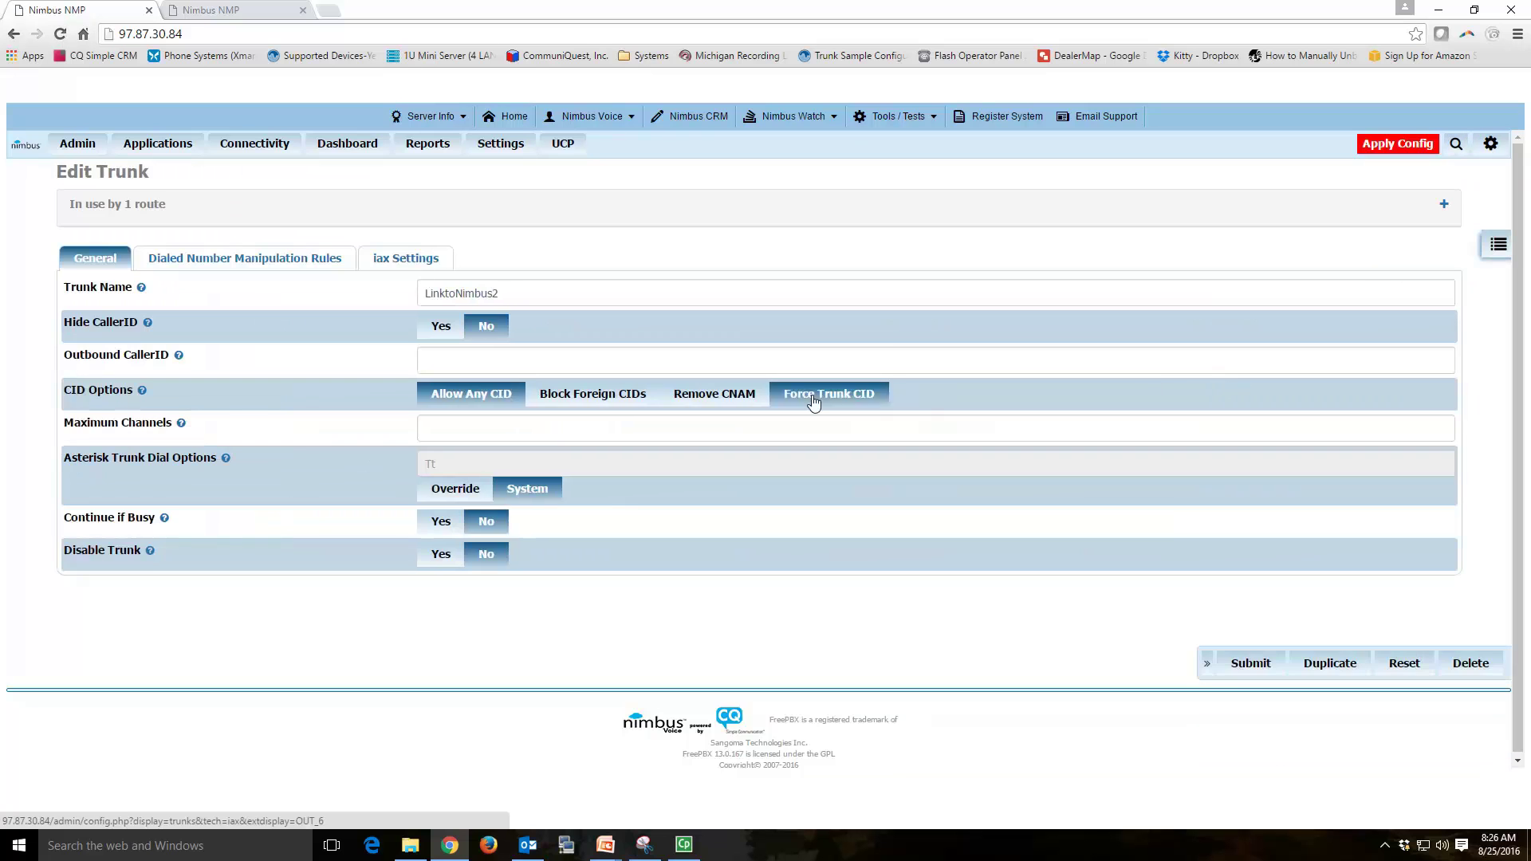
click(406, 260)
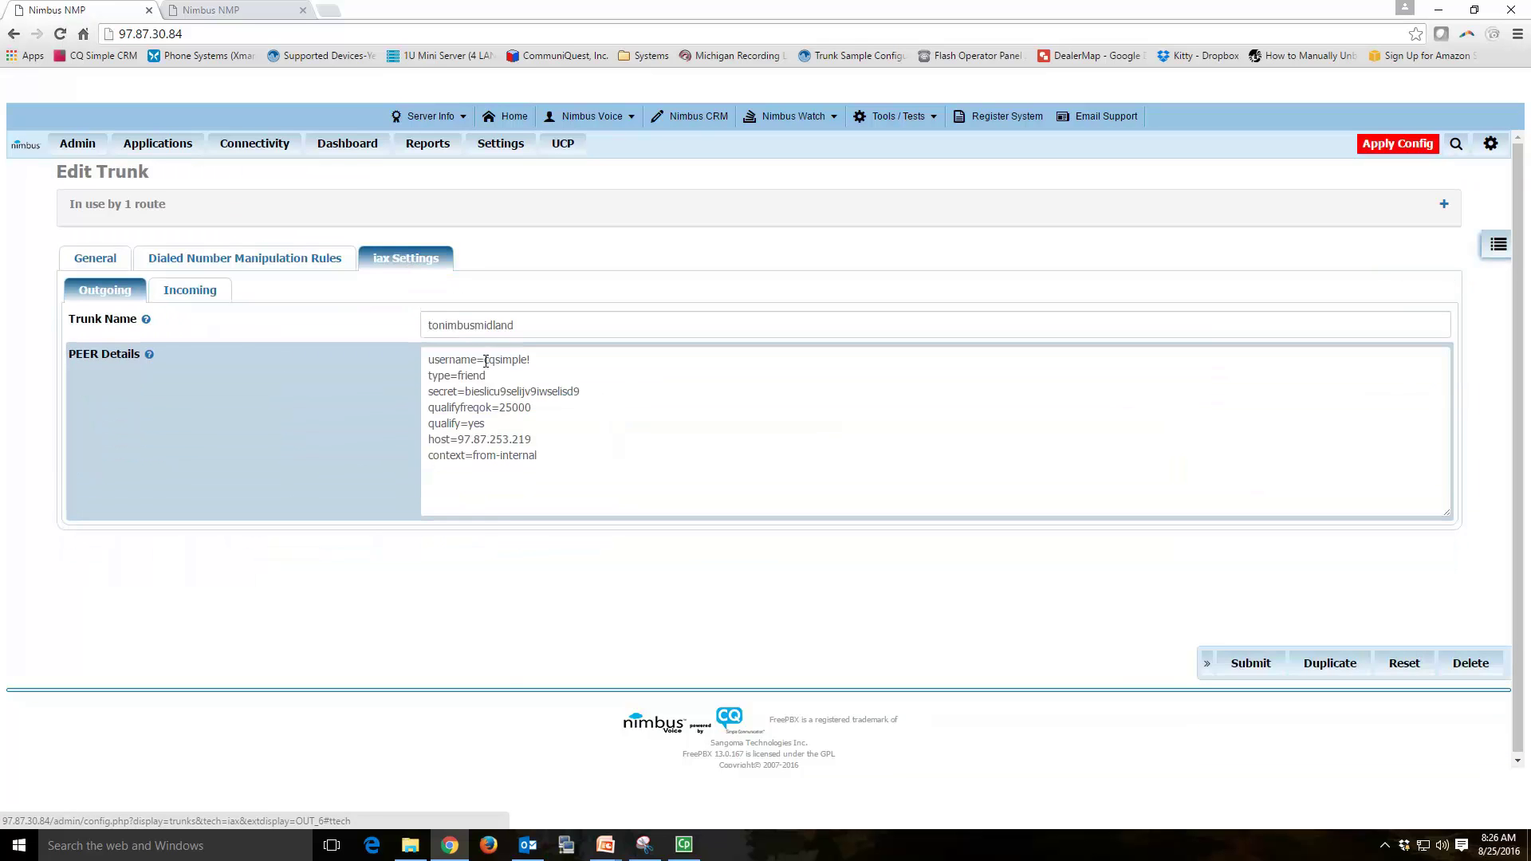
Step: Paste LinktoNimbus2's username into ToNimbus1's peer details, then select LinktoNimbus2's full peer details
drag(485, 360, 535, 360)
key(ctrl+c)
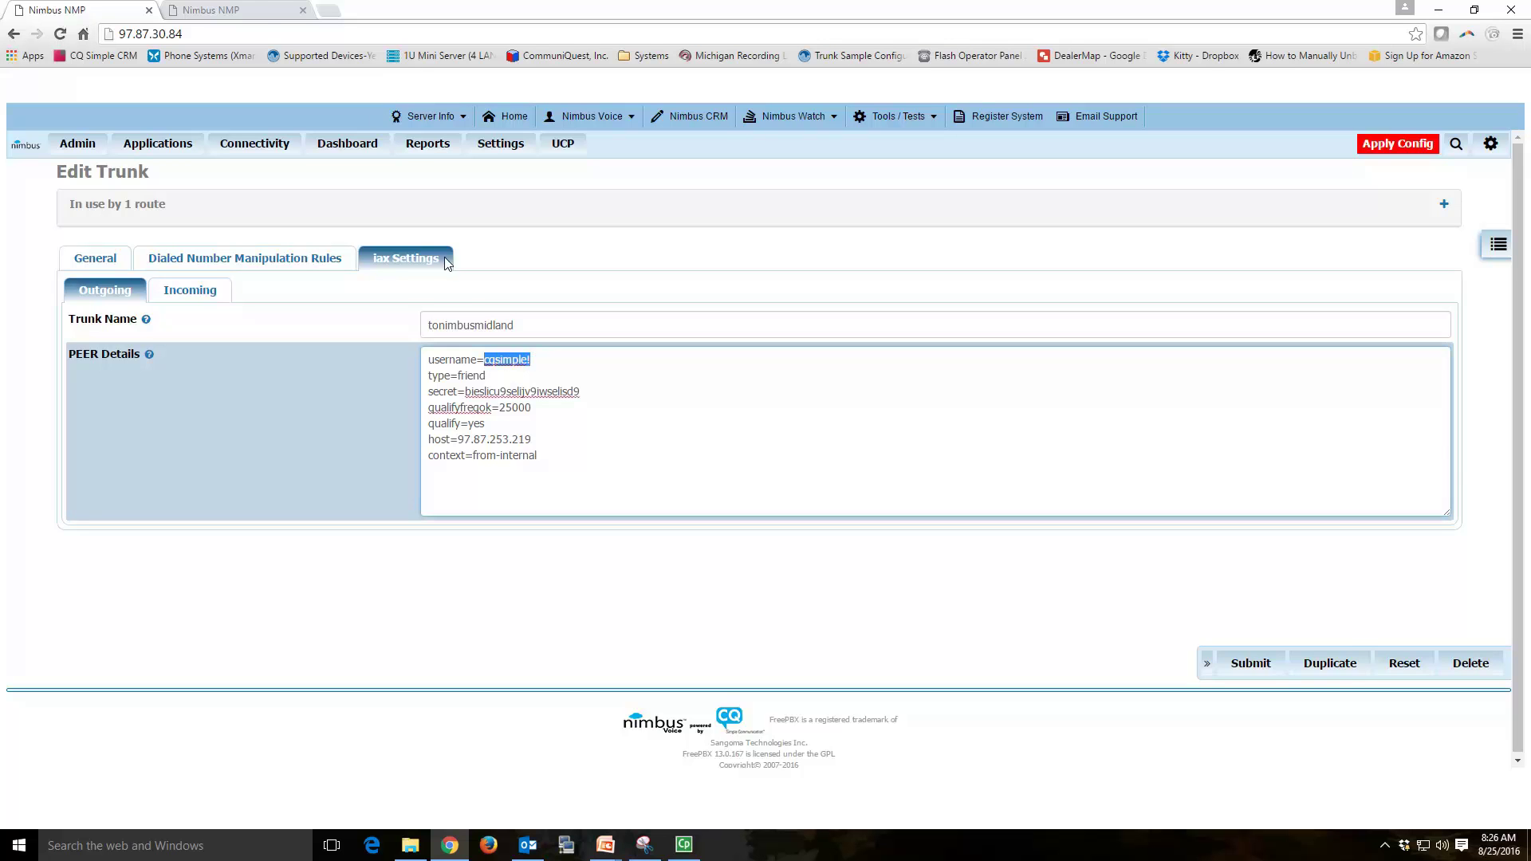
click(260, 10)
key(ctrl+v)
click(118, 10)
drag(428, 359, 551, 457)
key(ctrl+c)
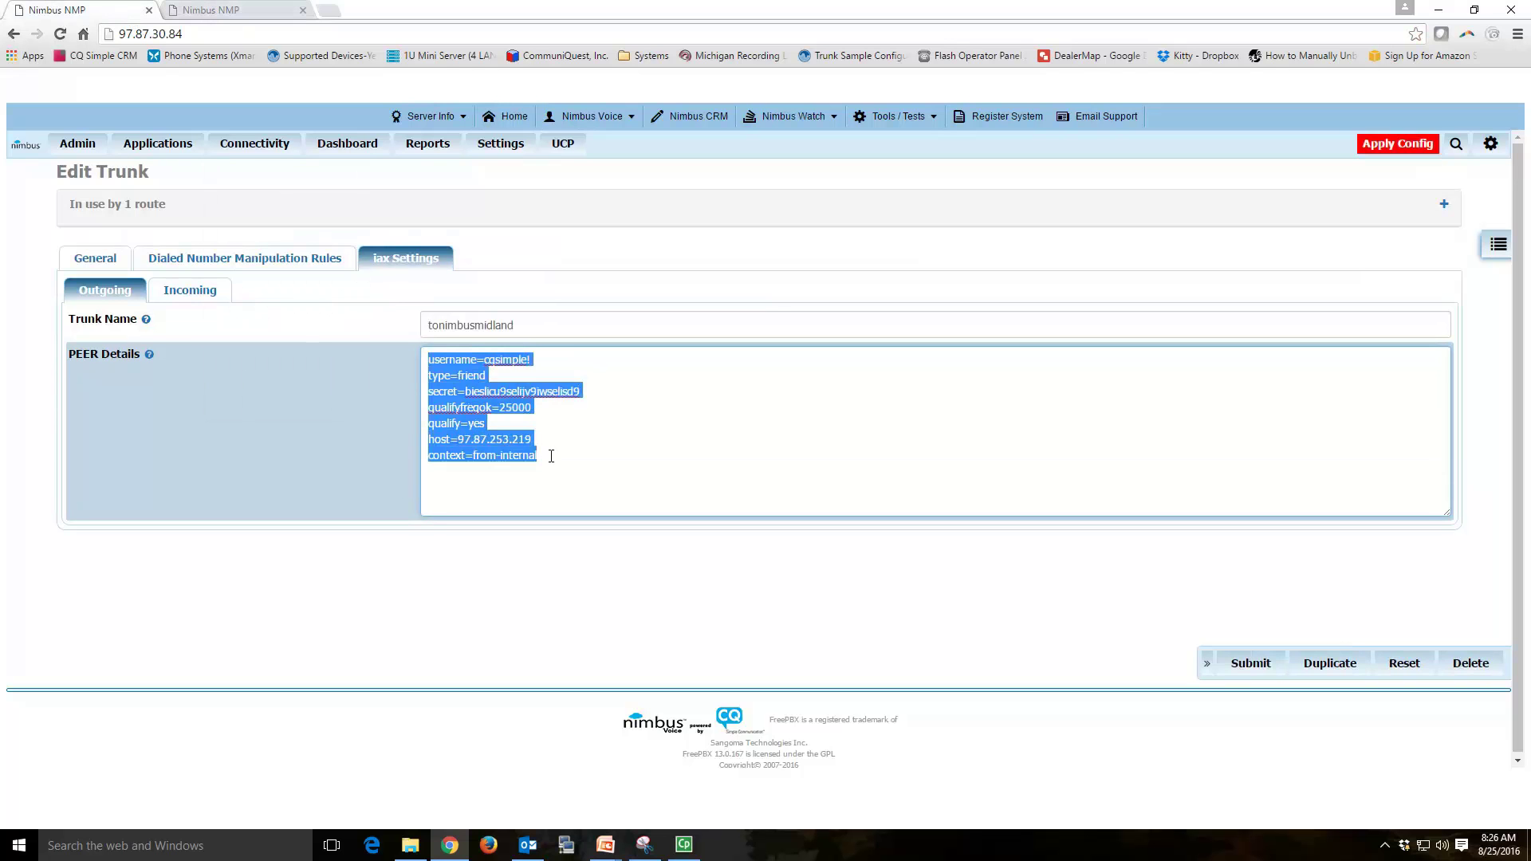
click(285, 9)
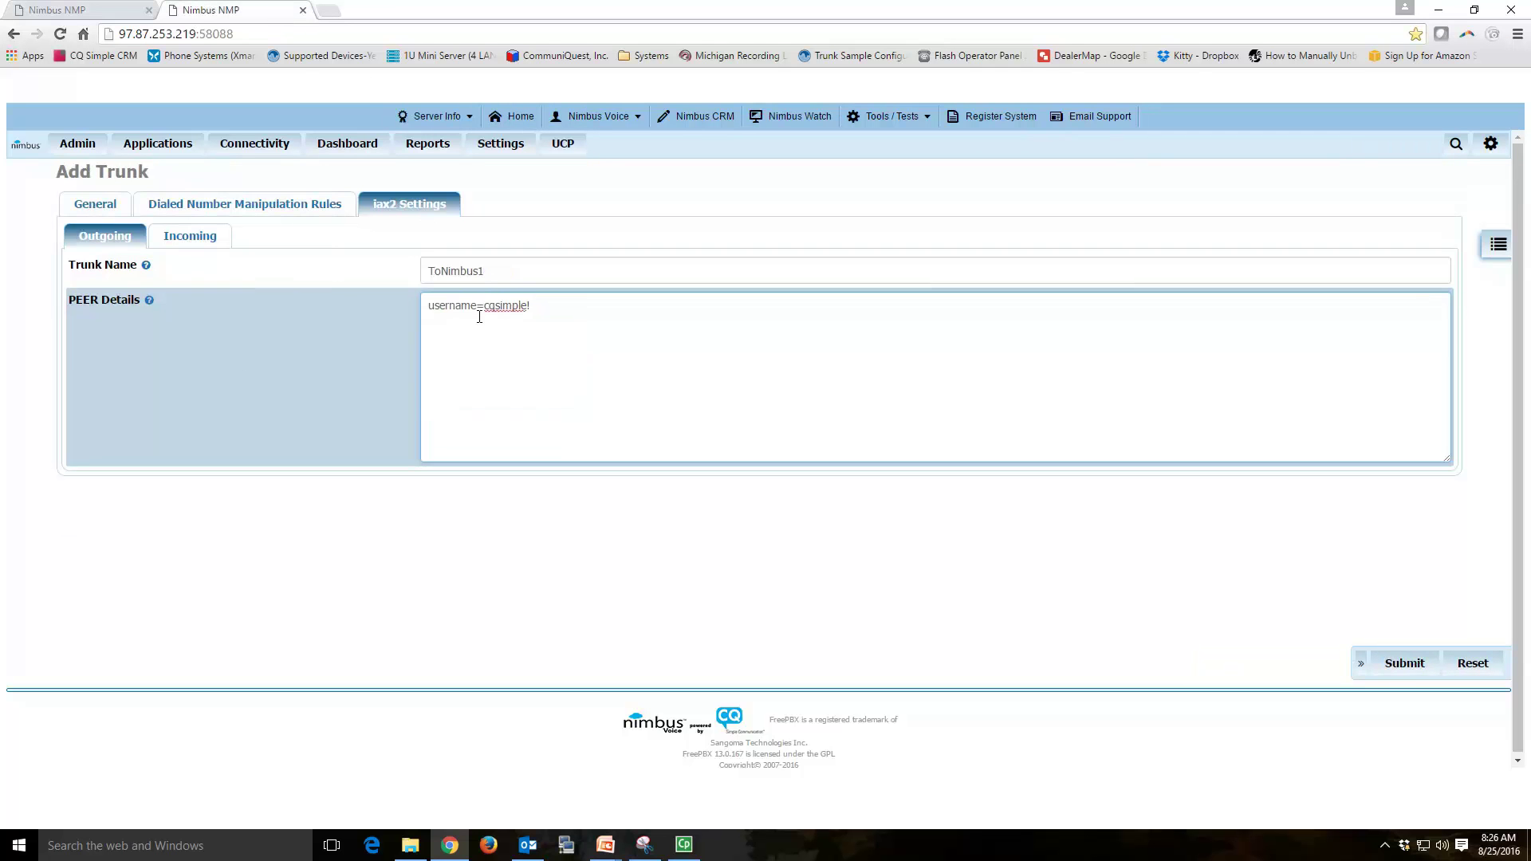
Step: Paste LinktoNimbus2's peer details into ToNimbus1 and set the host to 97.87.30.84
drag(431, 311, 536, 311)
key(ctrl+v)
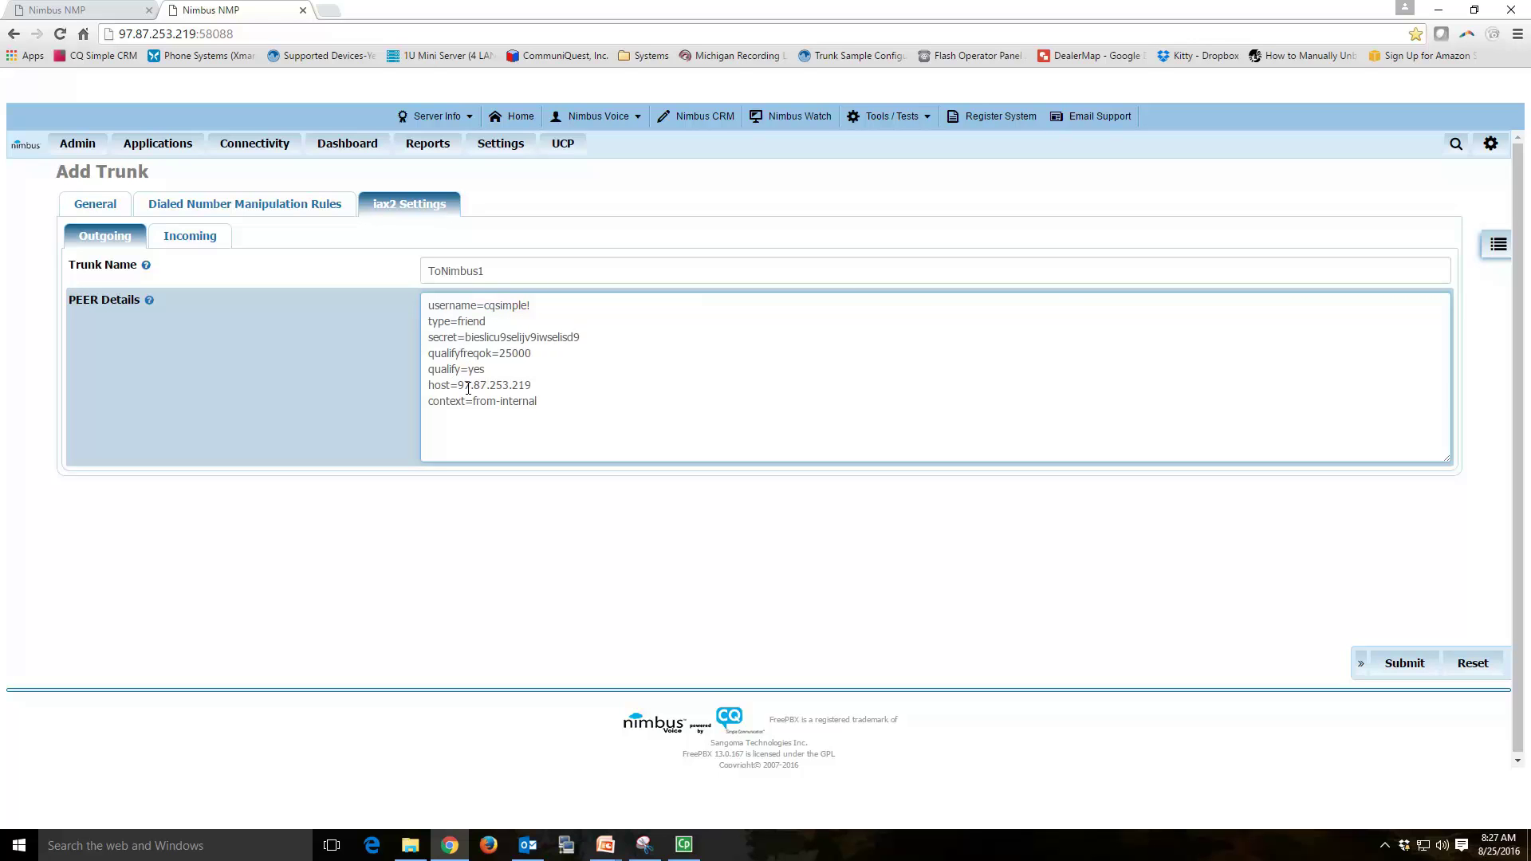
drag(460, 385, 532, 385)
click(134, 12)
drag(177, 38, 115, 33)
key(ctrl+c)
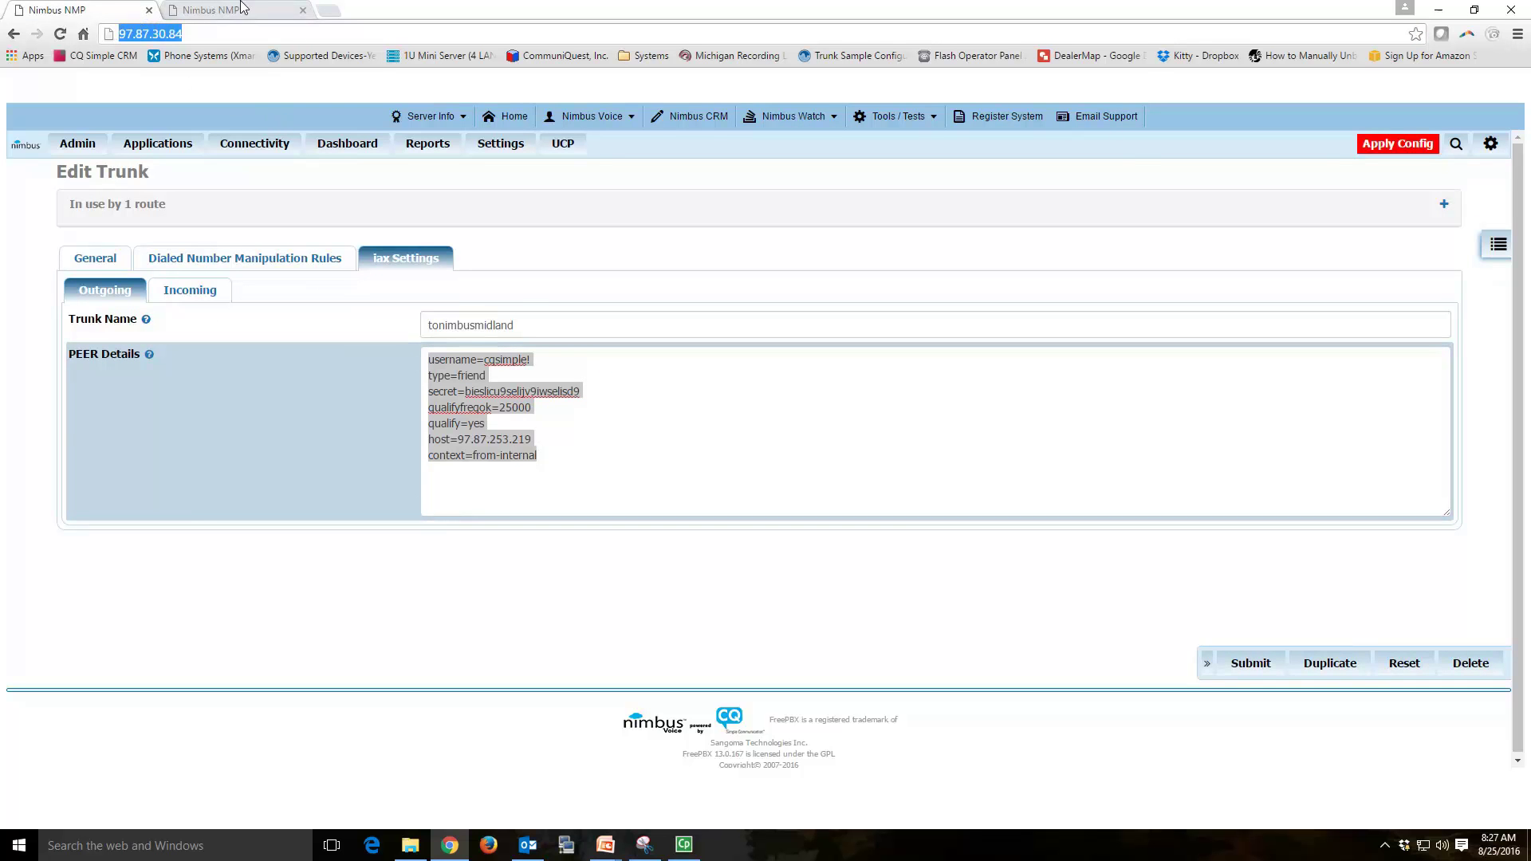
click(239, 9)
key(ctrl+v)
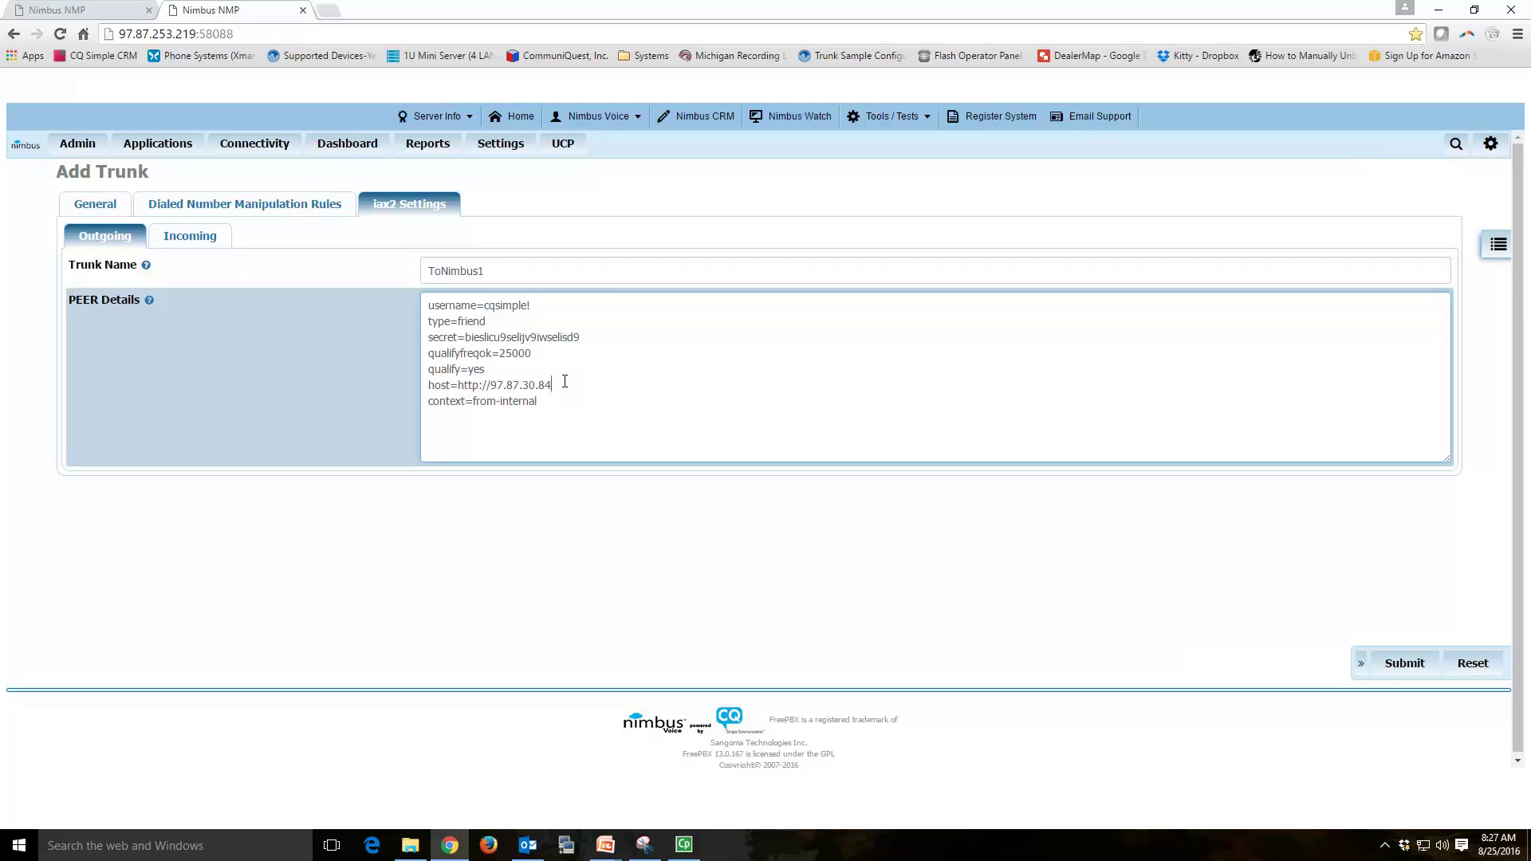
click(490, 385)
key(BackSpace)
key(BackSpace)
key(BackSpace)
key(BackSpace)
key(BackSpace)
key(BackSpace)
key(BackSpace)
Step: Copy the peer username into the incoming USER Context field
click(185, 238)
click(439, 265)
click(104, 236)
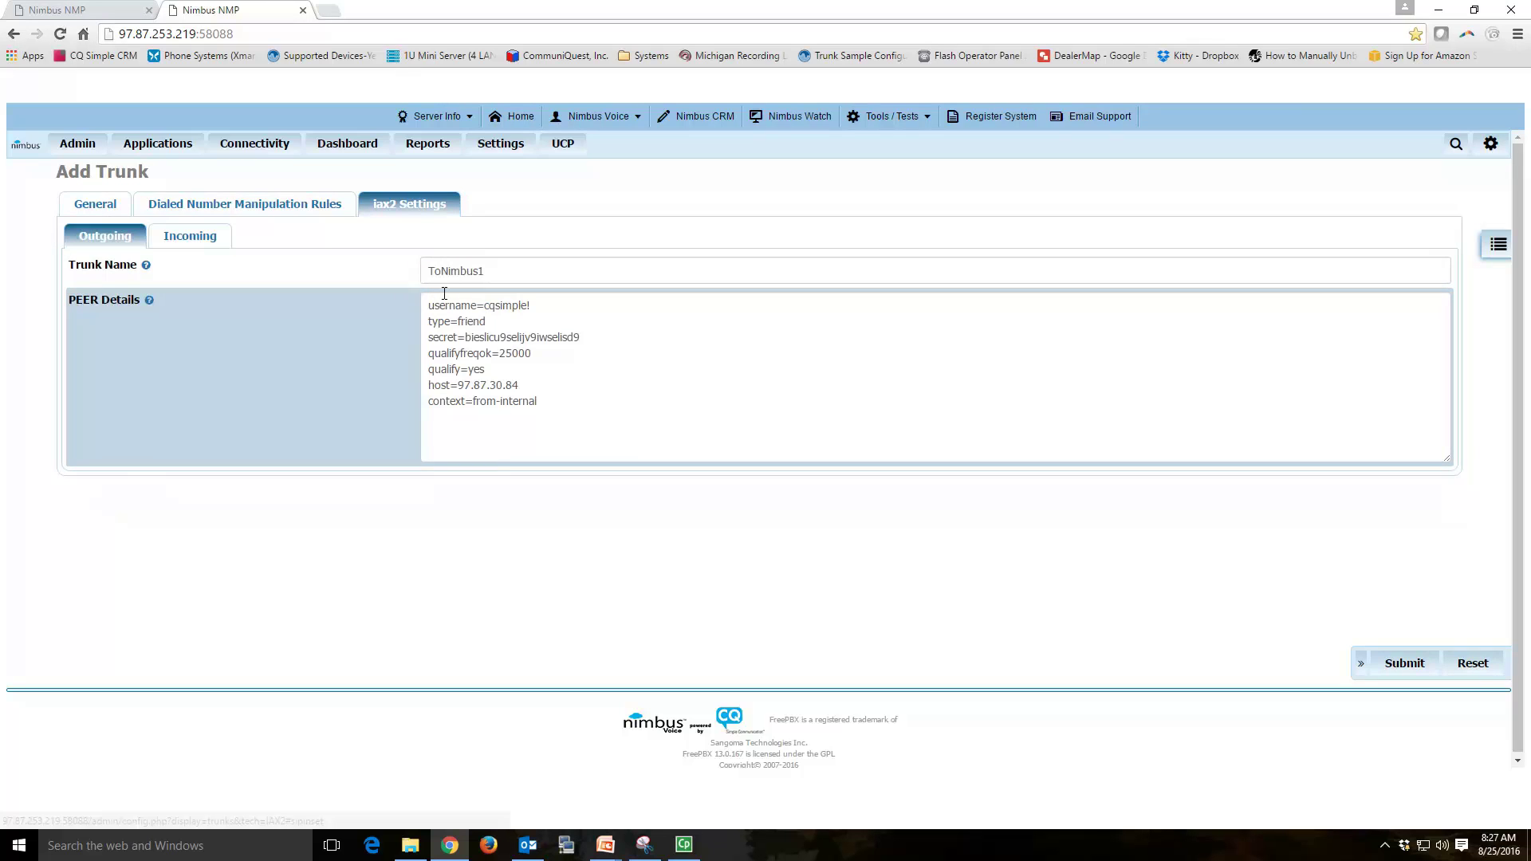
drag(484, 305, 534, 309)
key(ctrl+c)
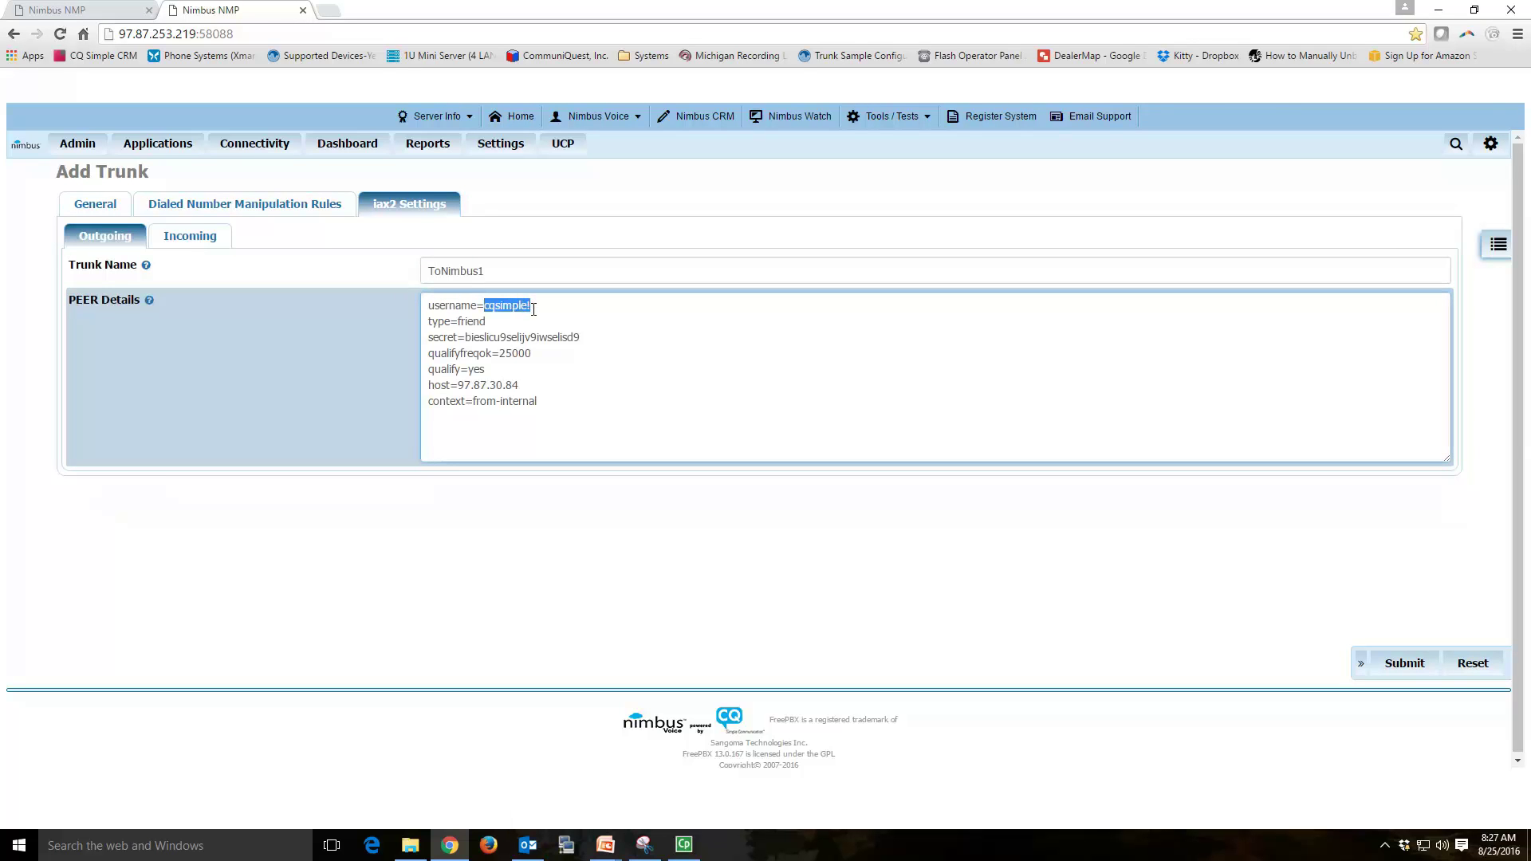
click(188, 236)
click(486, 276)
key(ctrl+v)
click(158, 143)
click(112, 11)
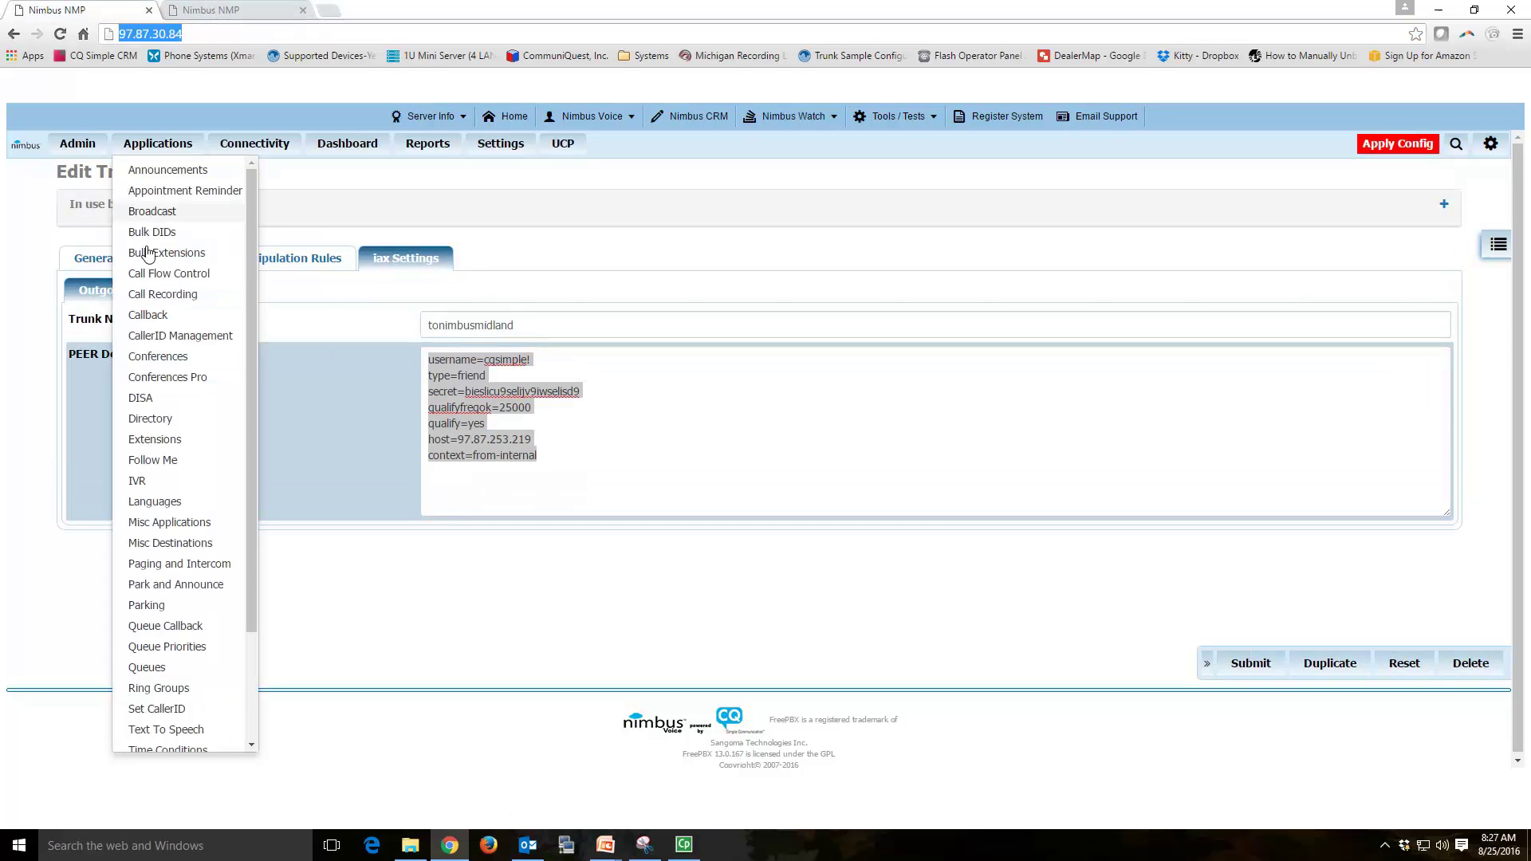
Step: Replace ToNimbus1's default incoming user details with those copied from LinktoNimbus2
click(209, 294)
click(434, 360)
drag(434, 360, 560, 411)
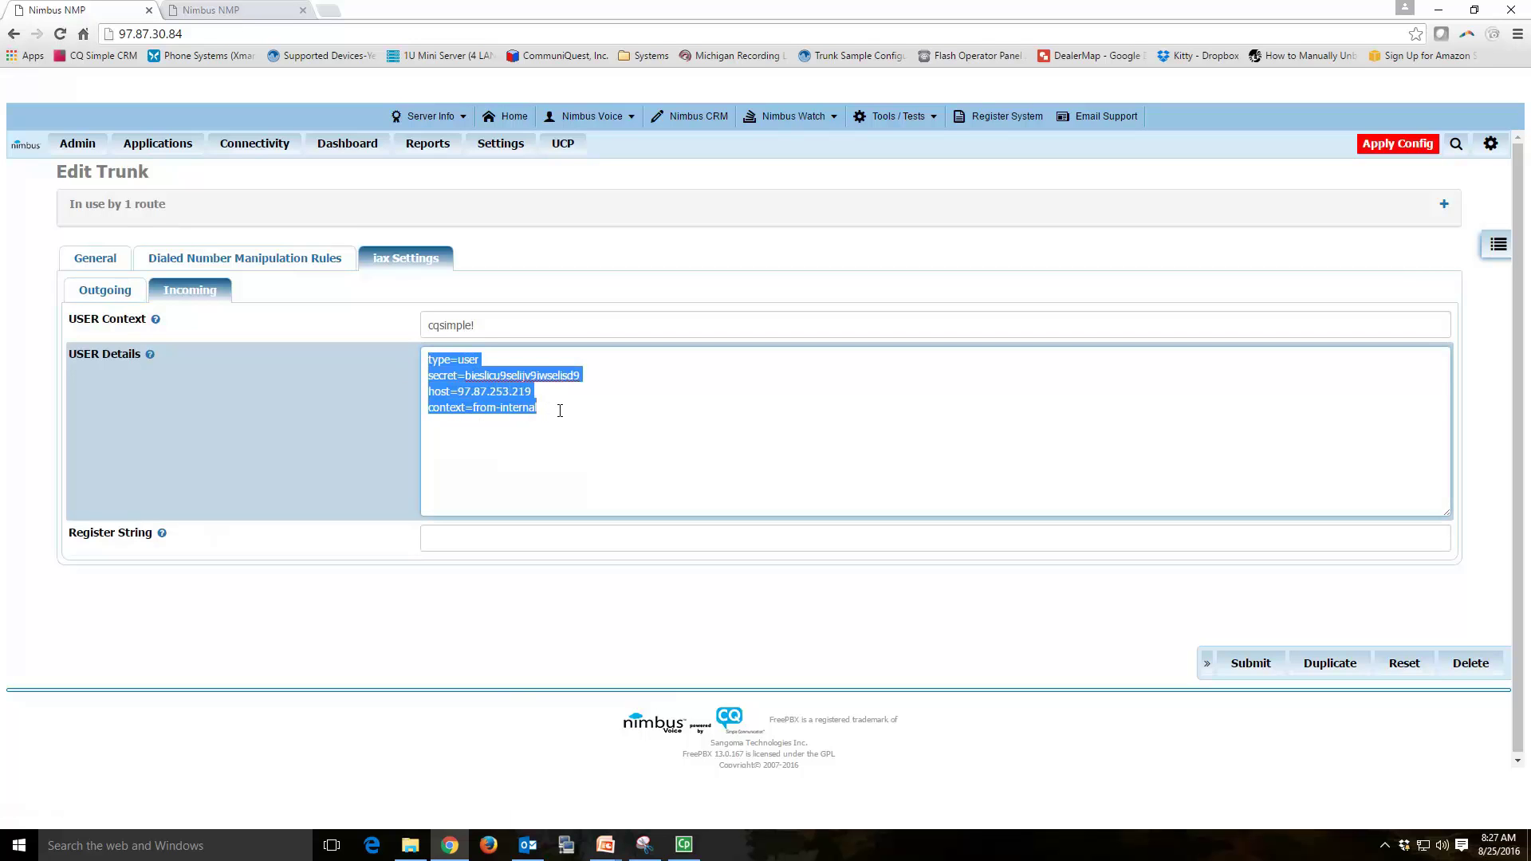
click(204, 9)
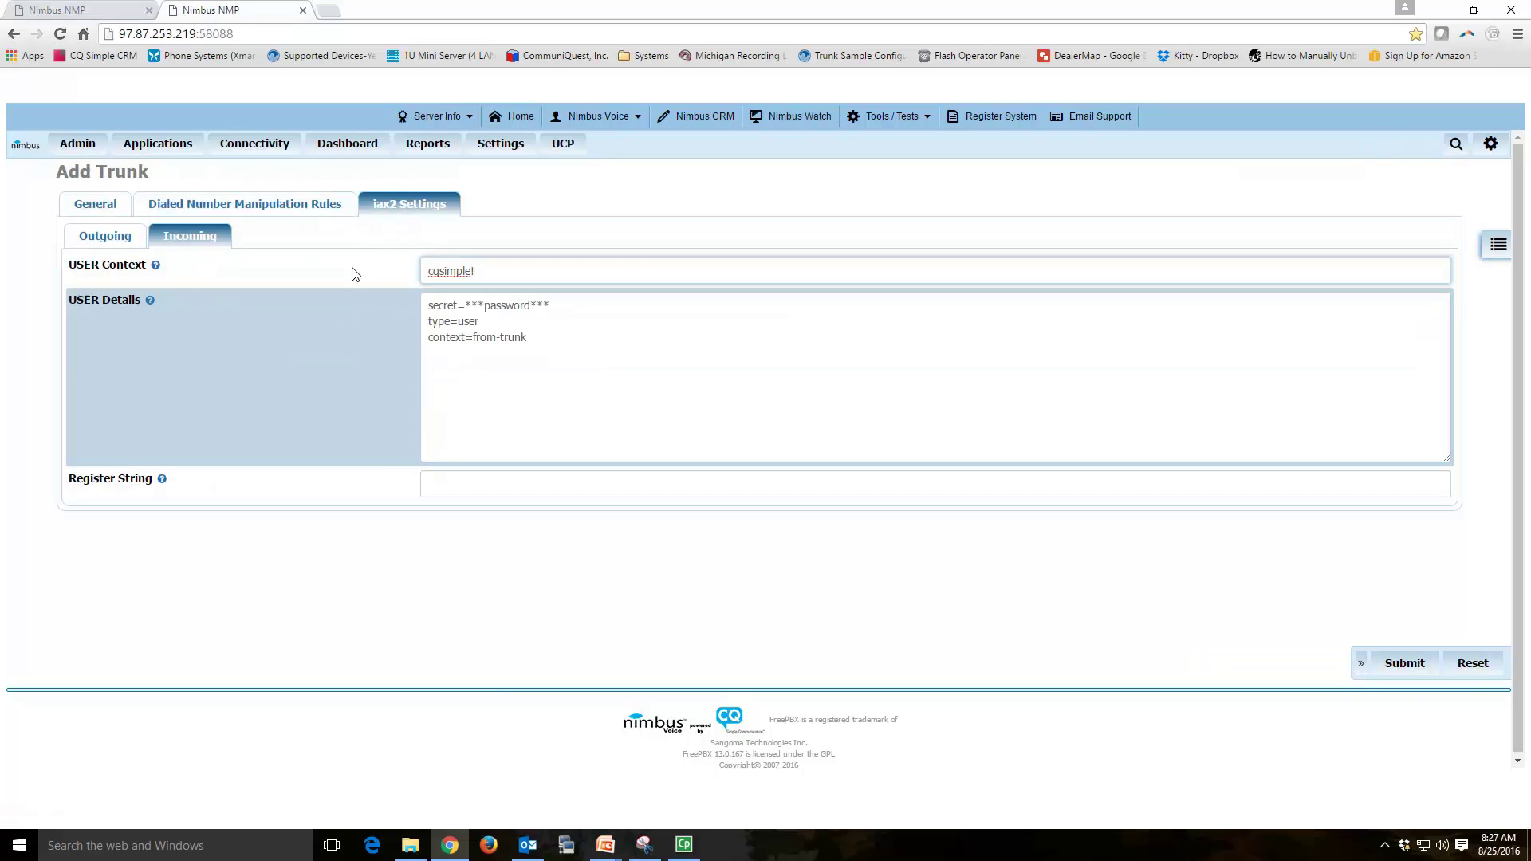
drag(428, 306, 558, 338)
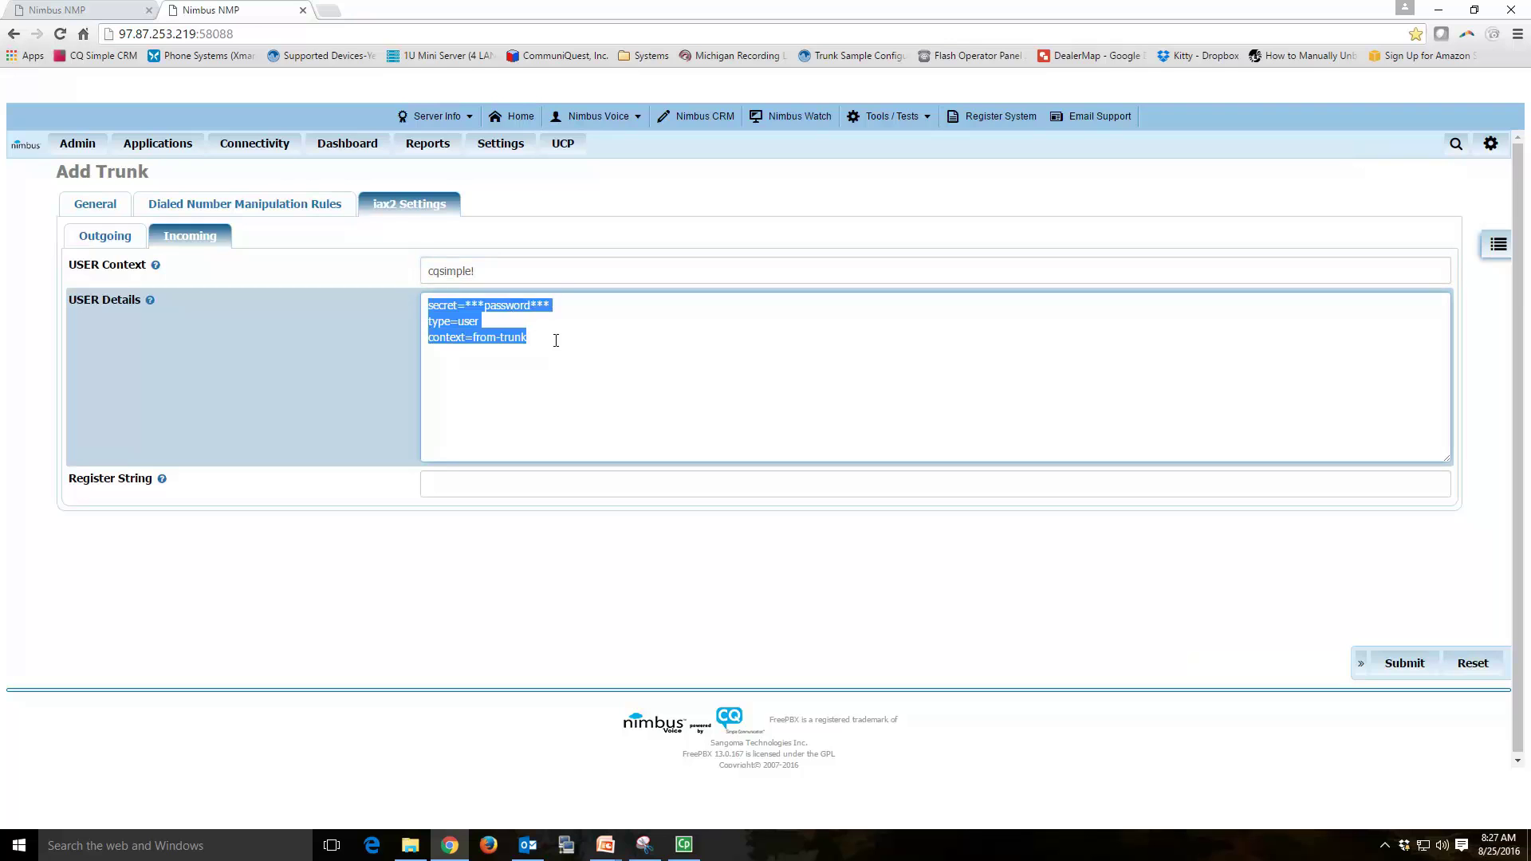
key(ctrl+v)
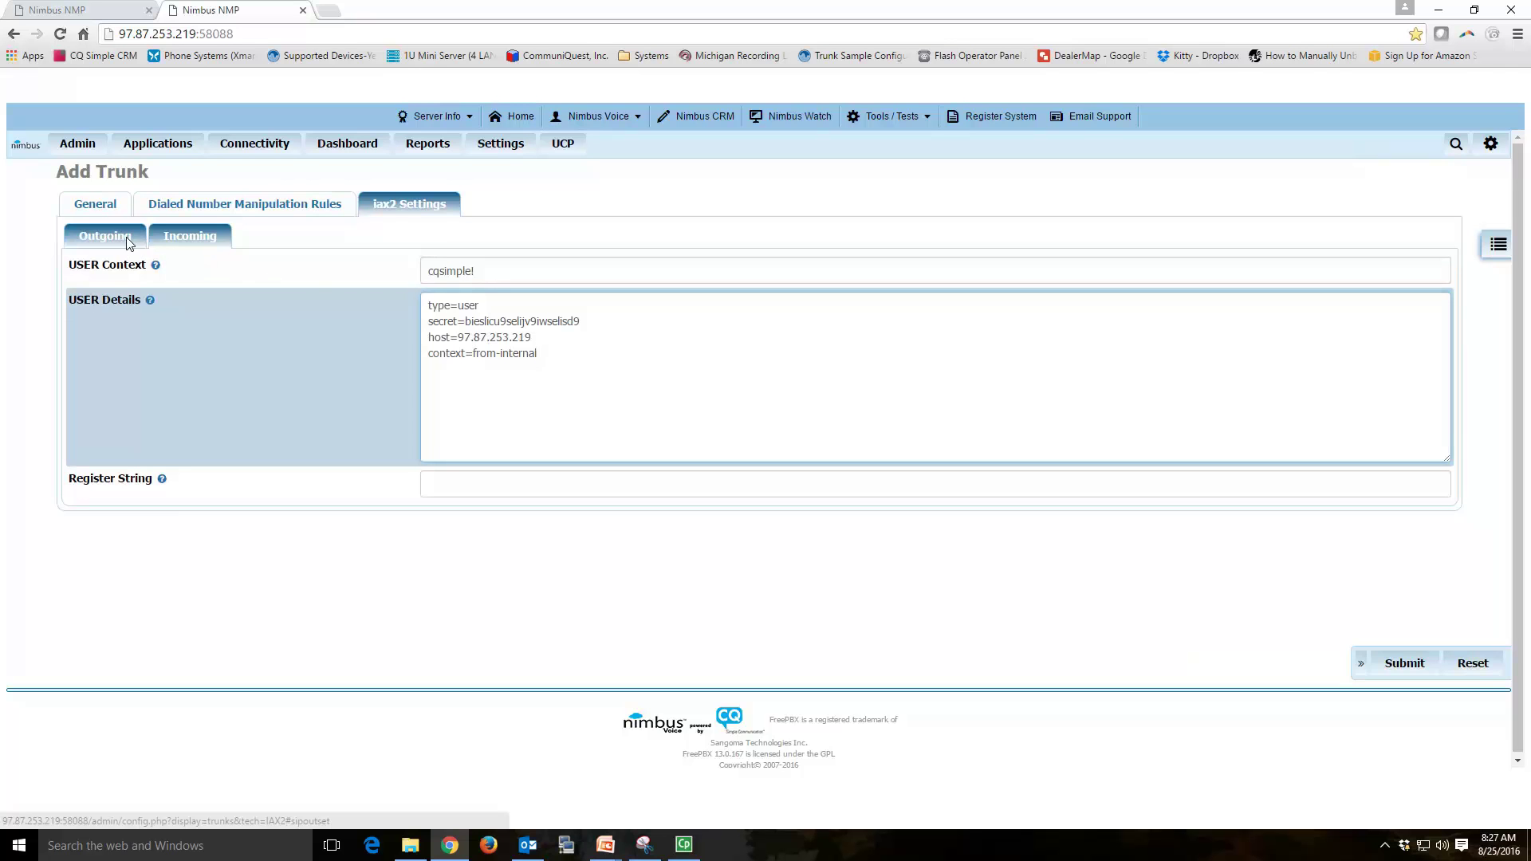
Step: Change the incoming user host to 97.87.30.84, copied from the outgoing peer details
click(104, 236)
drag(457, 386, 523, 389)
key(ctrl+c)
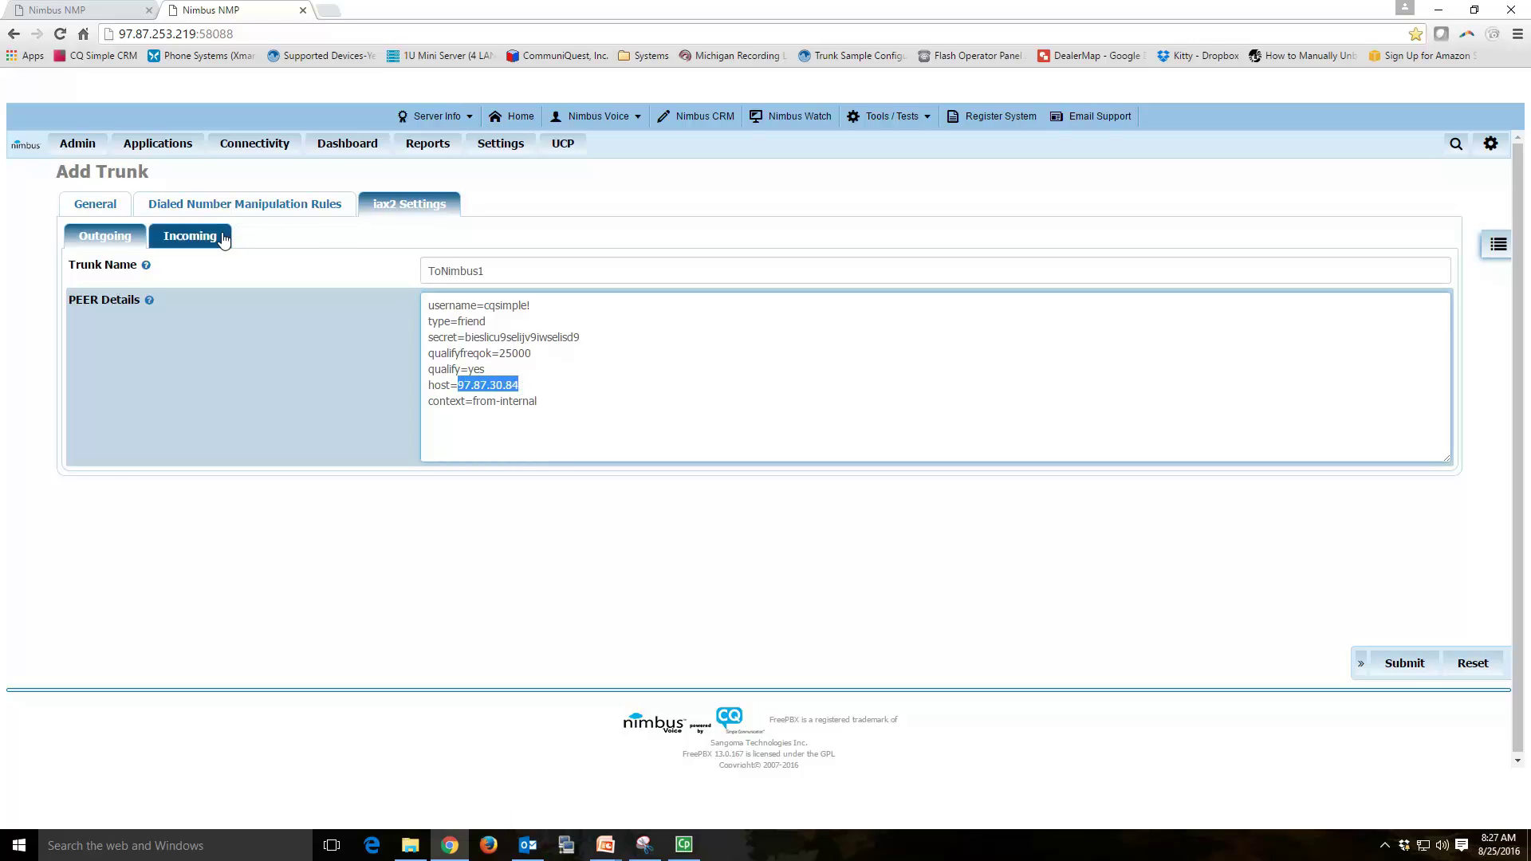
click(214, 238)
drag(459, 338, 537, 338)
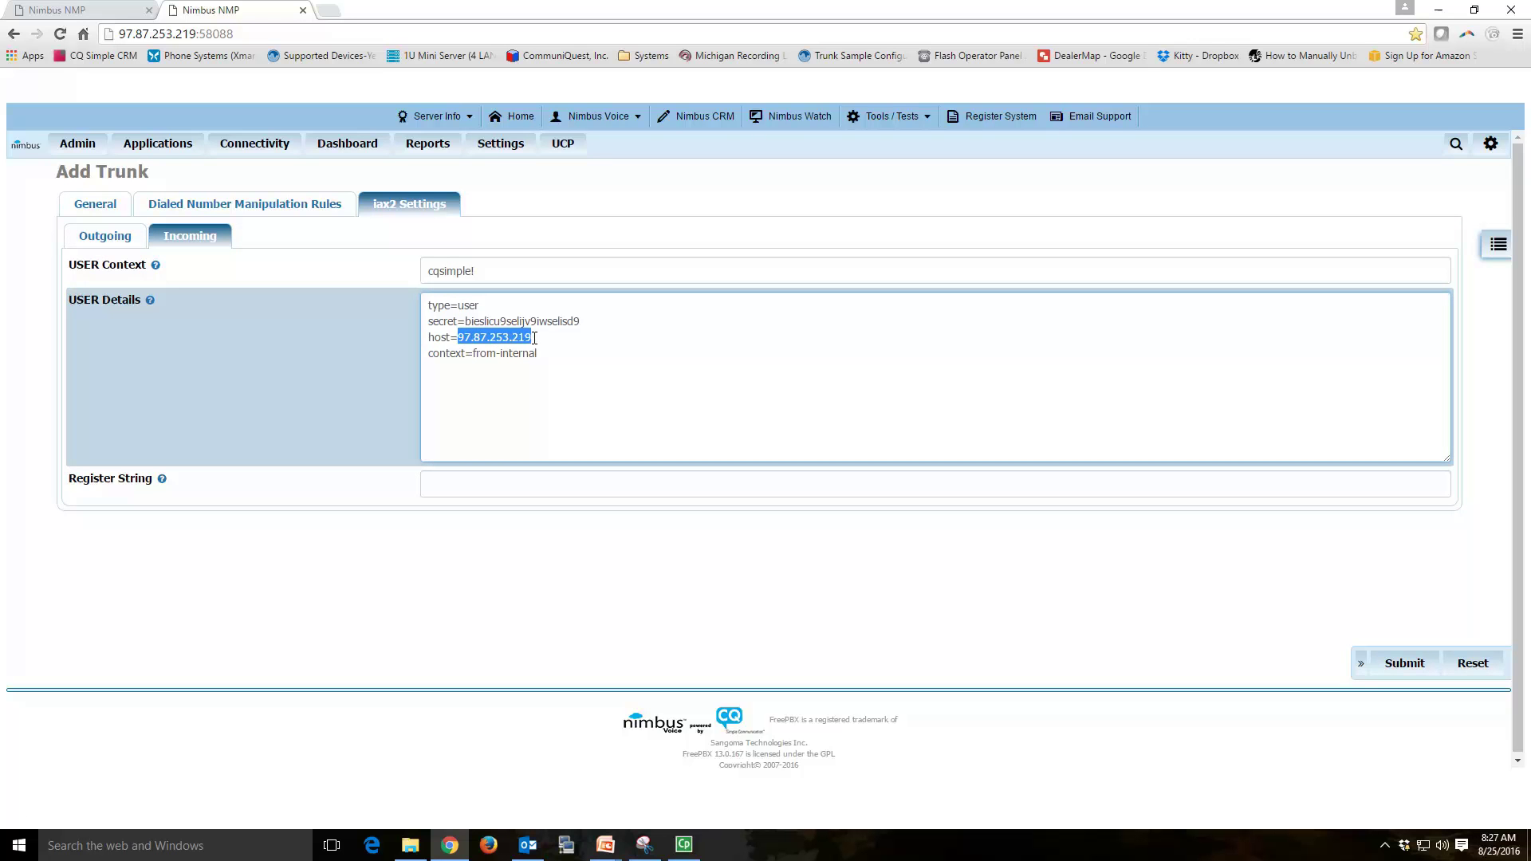
key(ctrl+v)
Step: Save ToNimbus1 despite the caller ID warning and apply the first server's pending configuration
click(1400, 668)
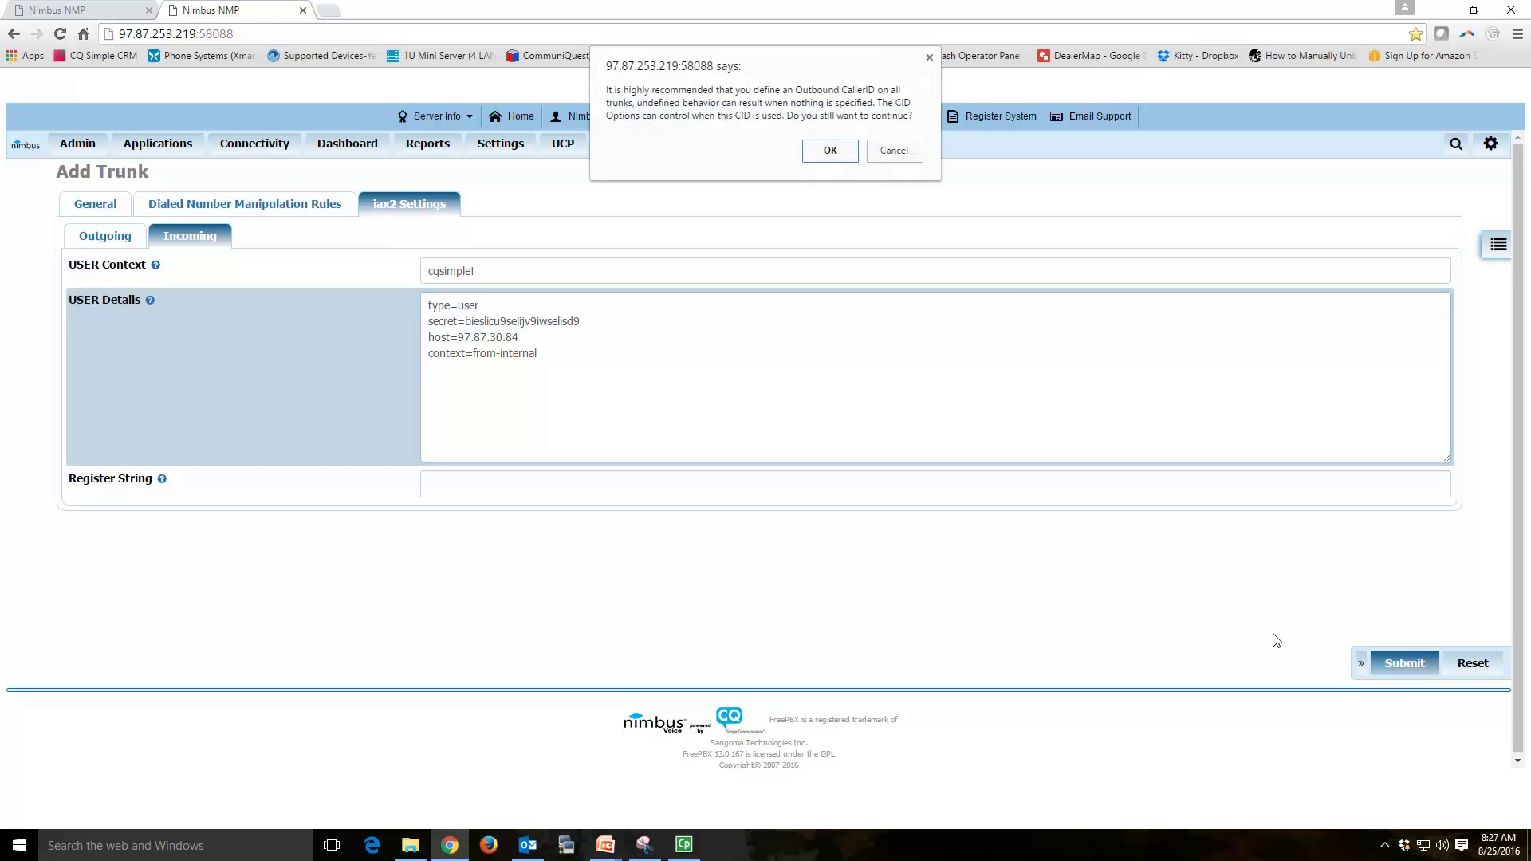
click(846, 157)
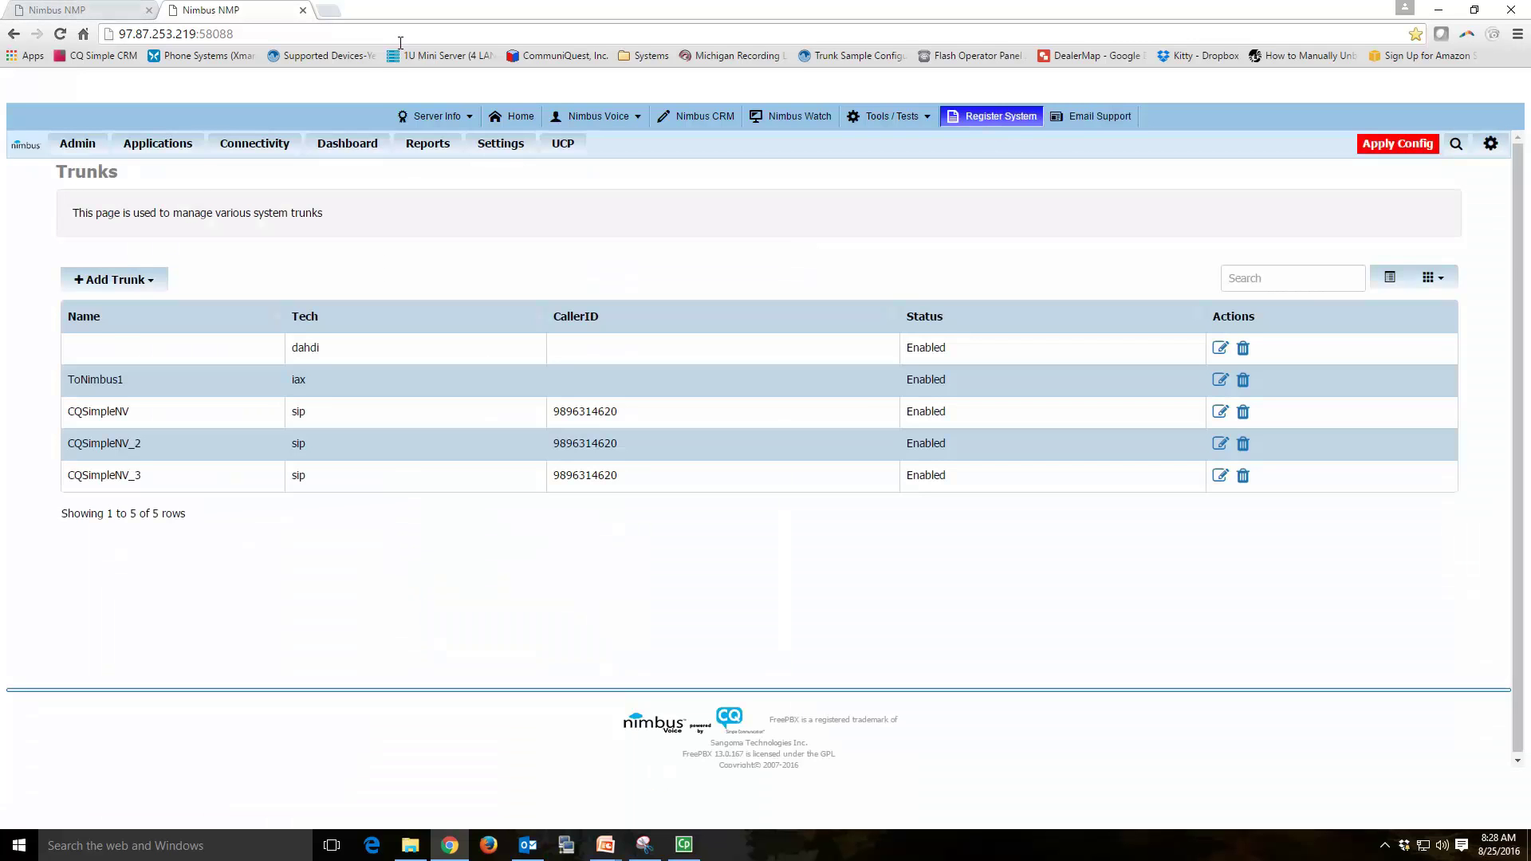
click(94, 10)
click(1398, 143)
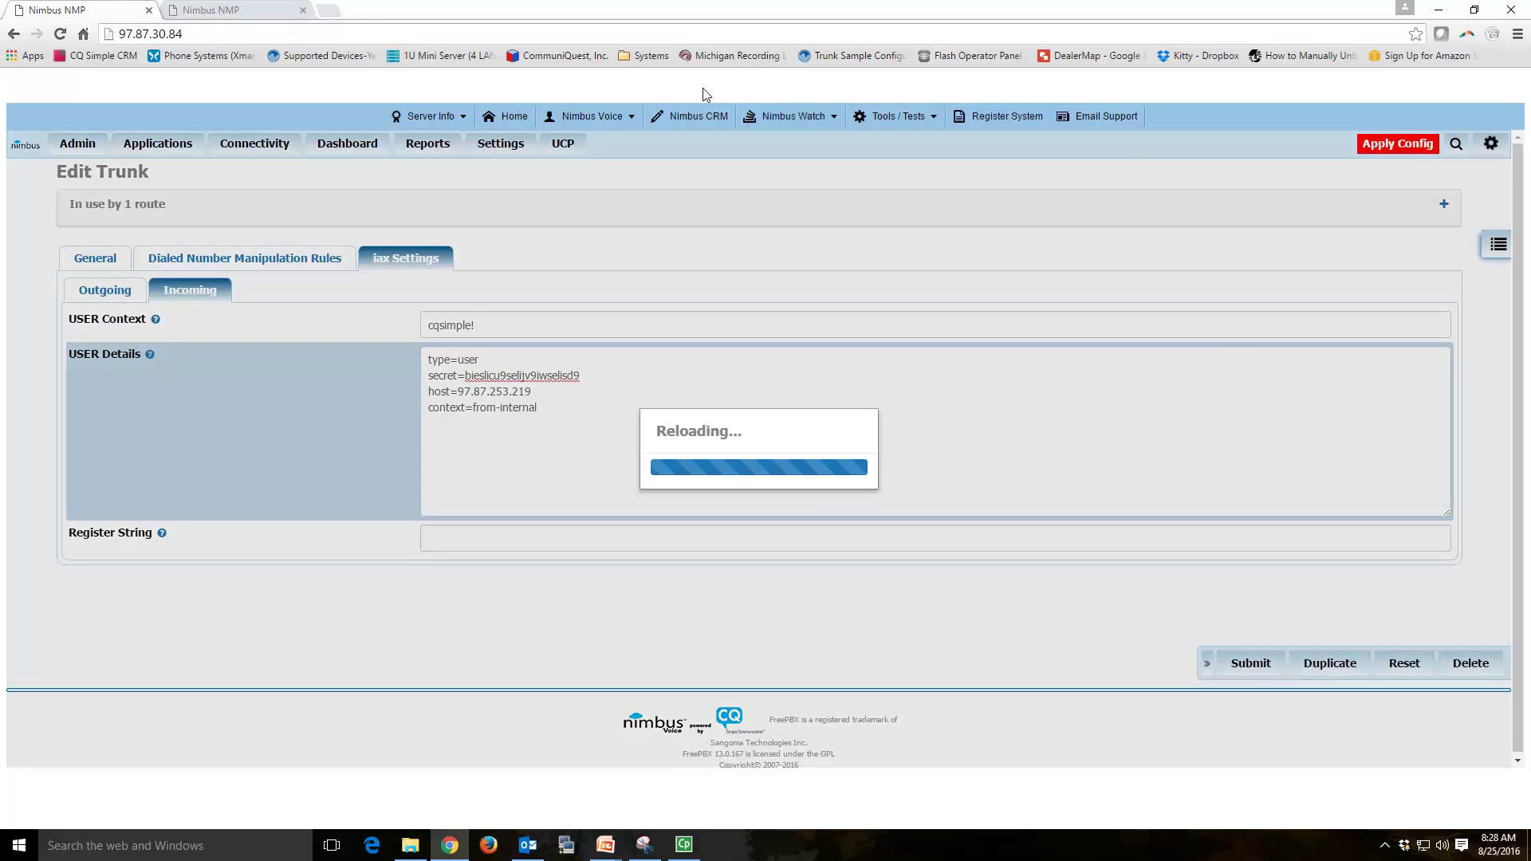
click(275, 12)
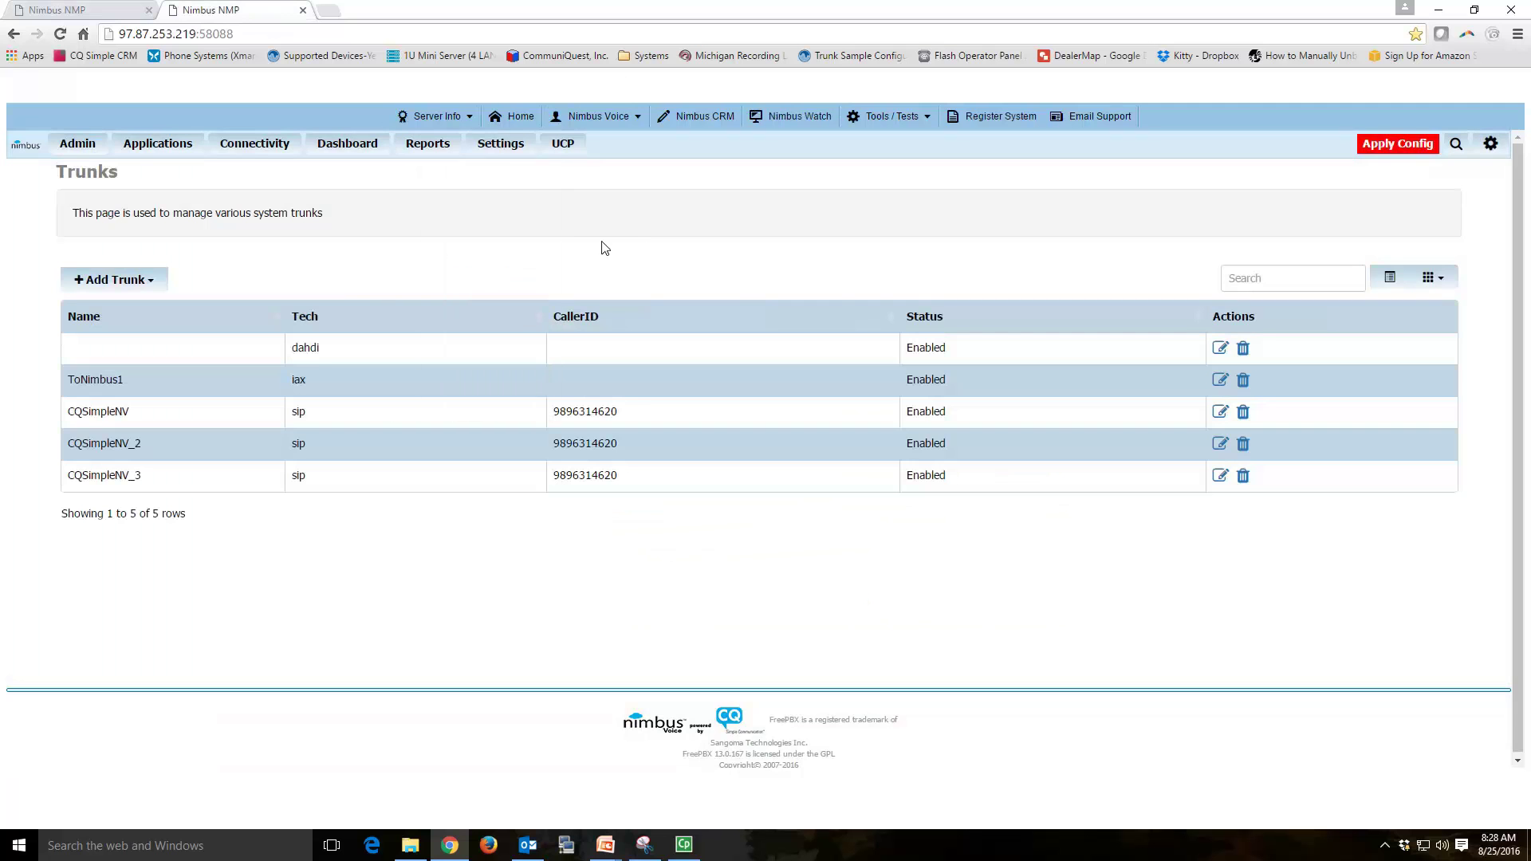
click(254, 148)
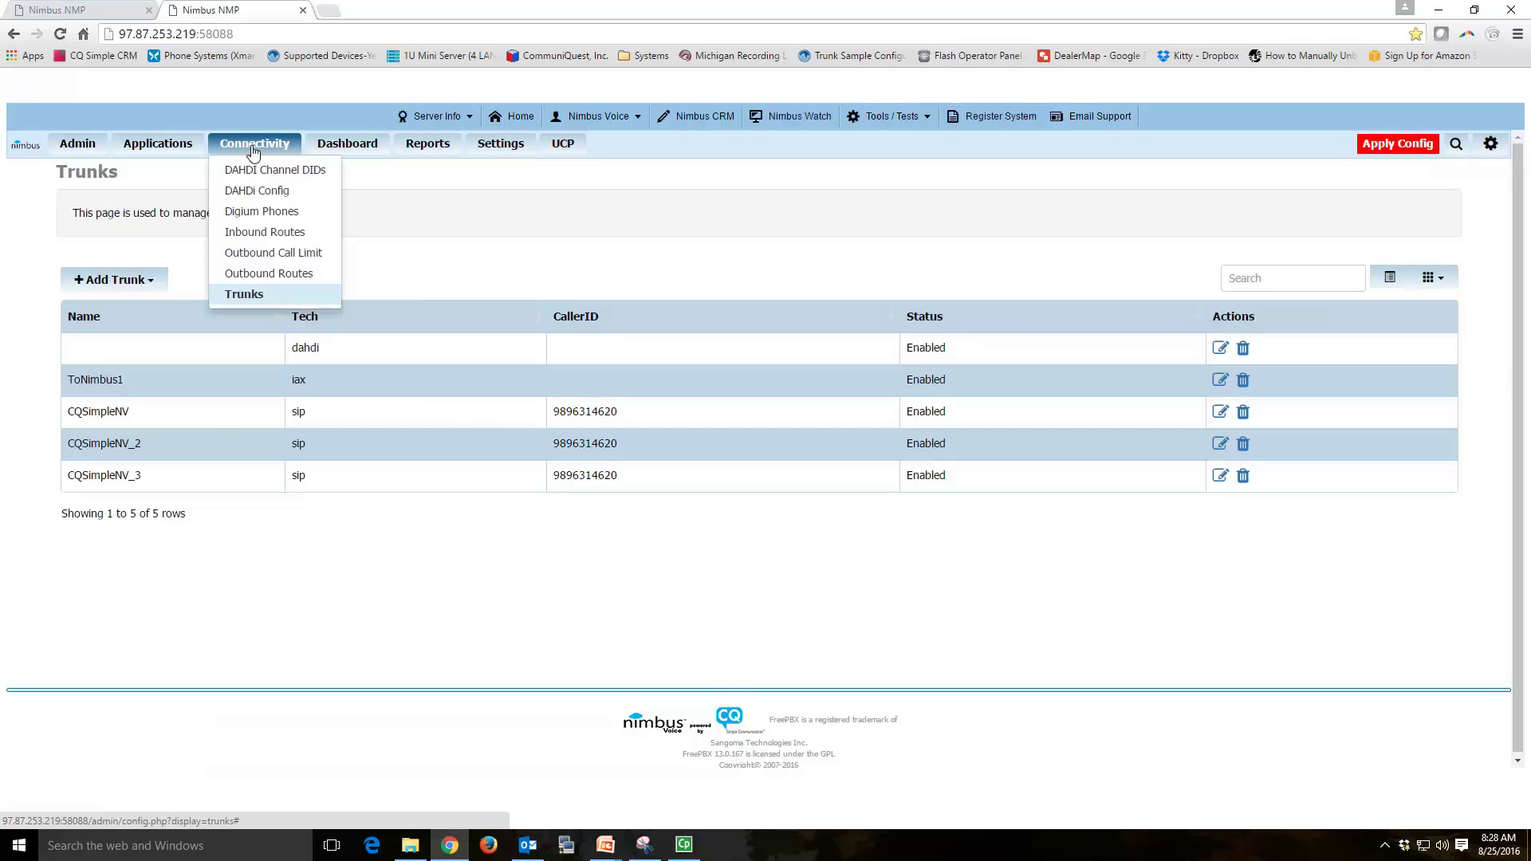
Step: Add an Intra-Company outbound route ToNimbus1 with trunk ToNimbus1 first in its sequence
click(263, 273)
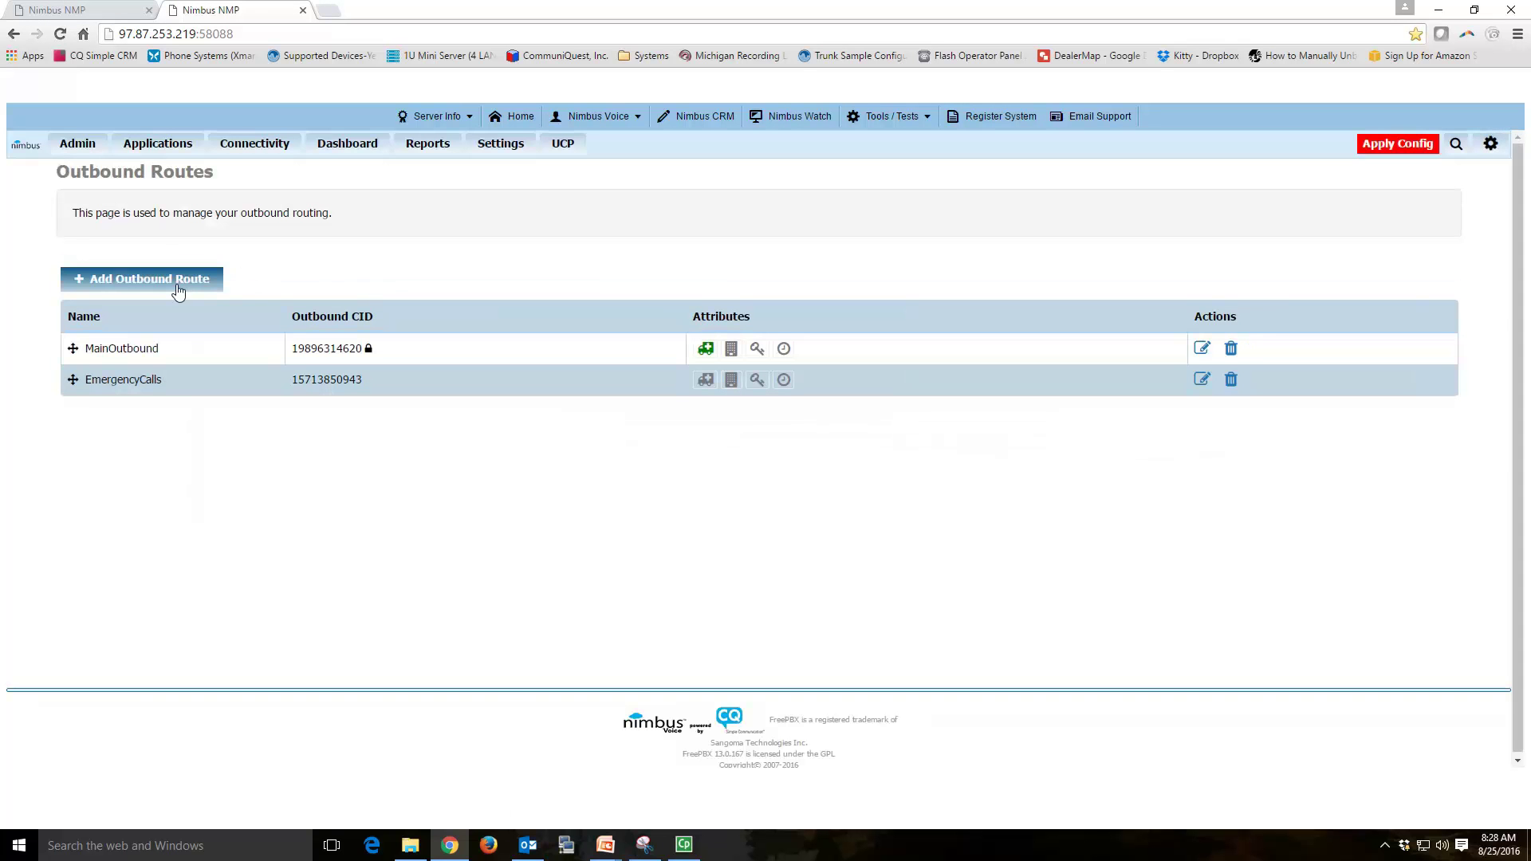
click(177, 287)
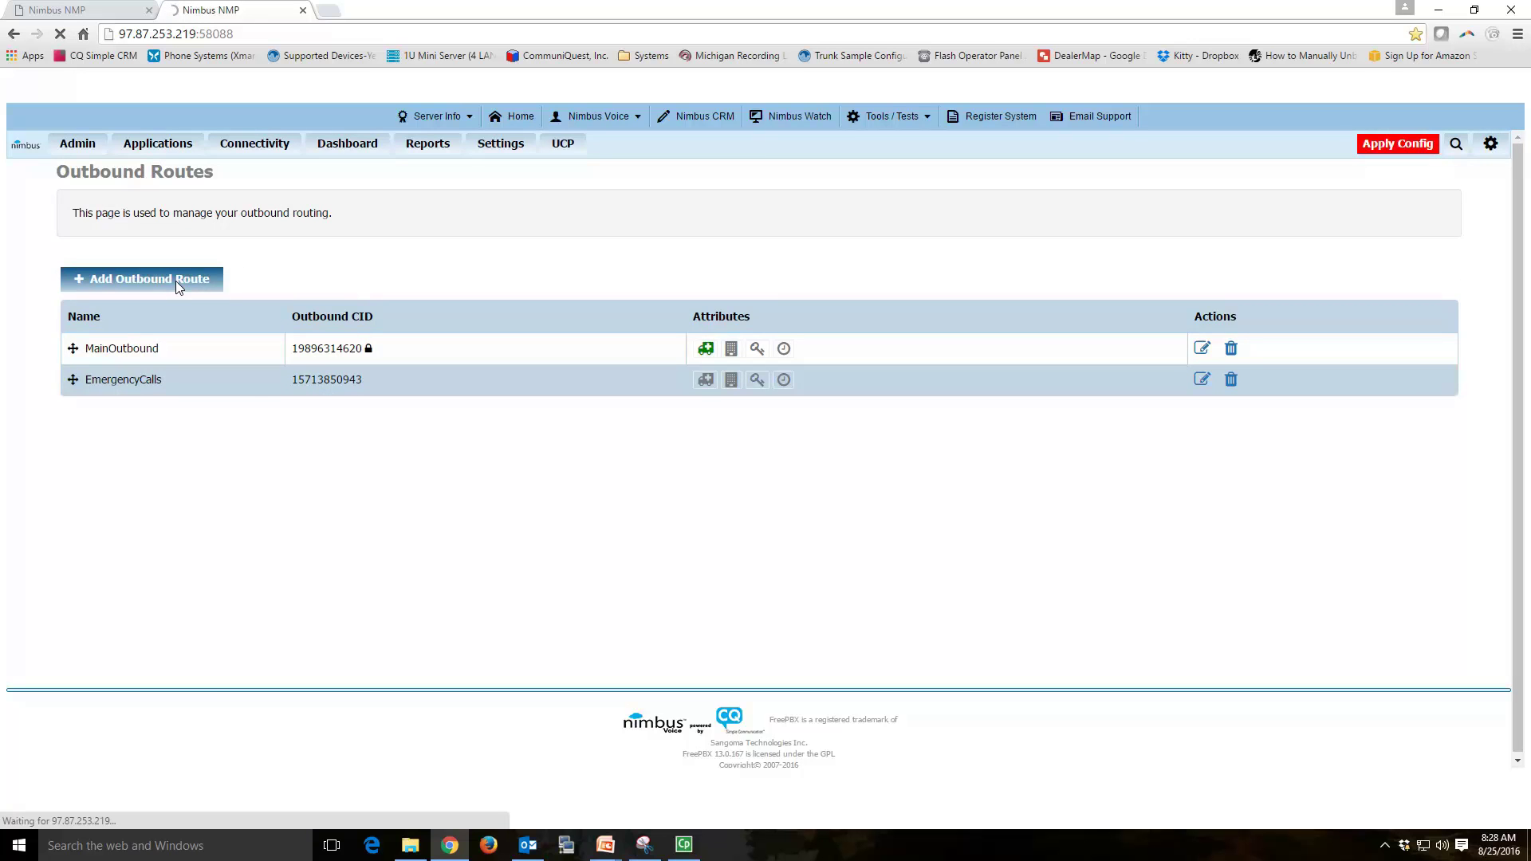
click(466, 274)
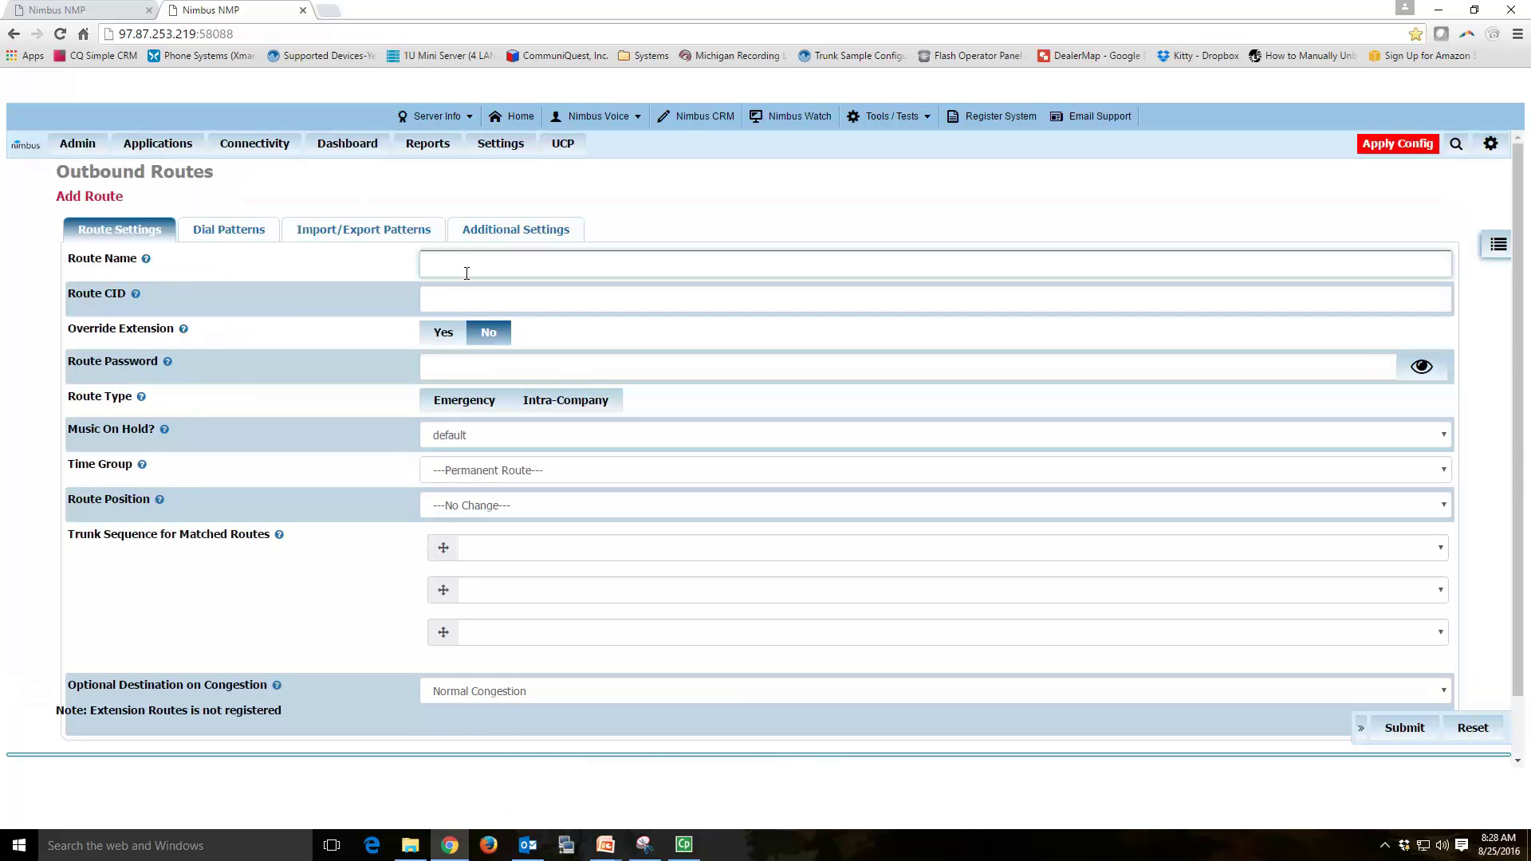
text(ToNimbus1)
click(600, 406)
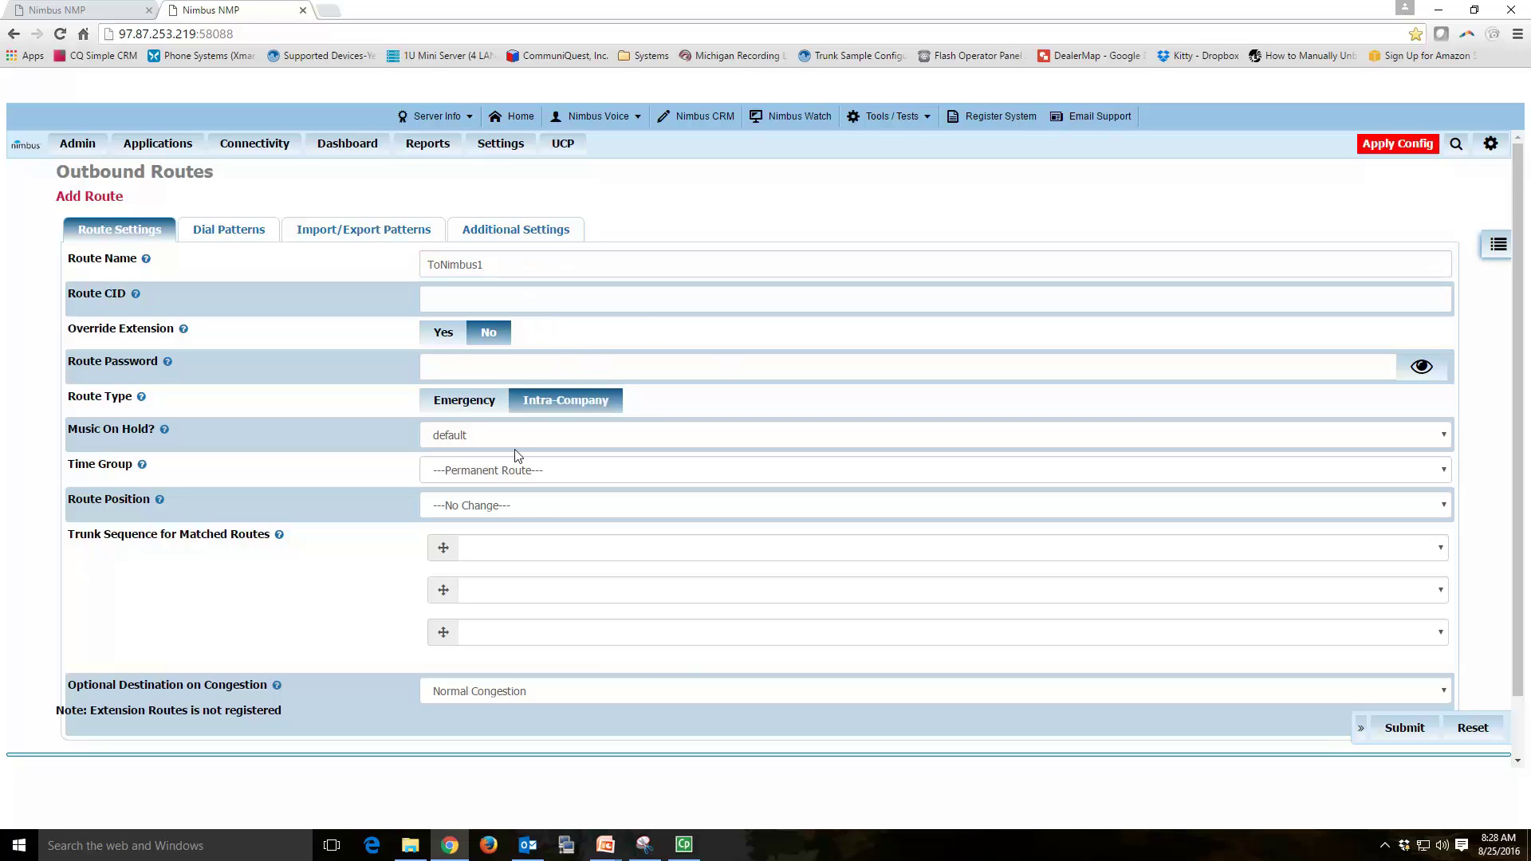
click(547, 550)
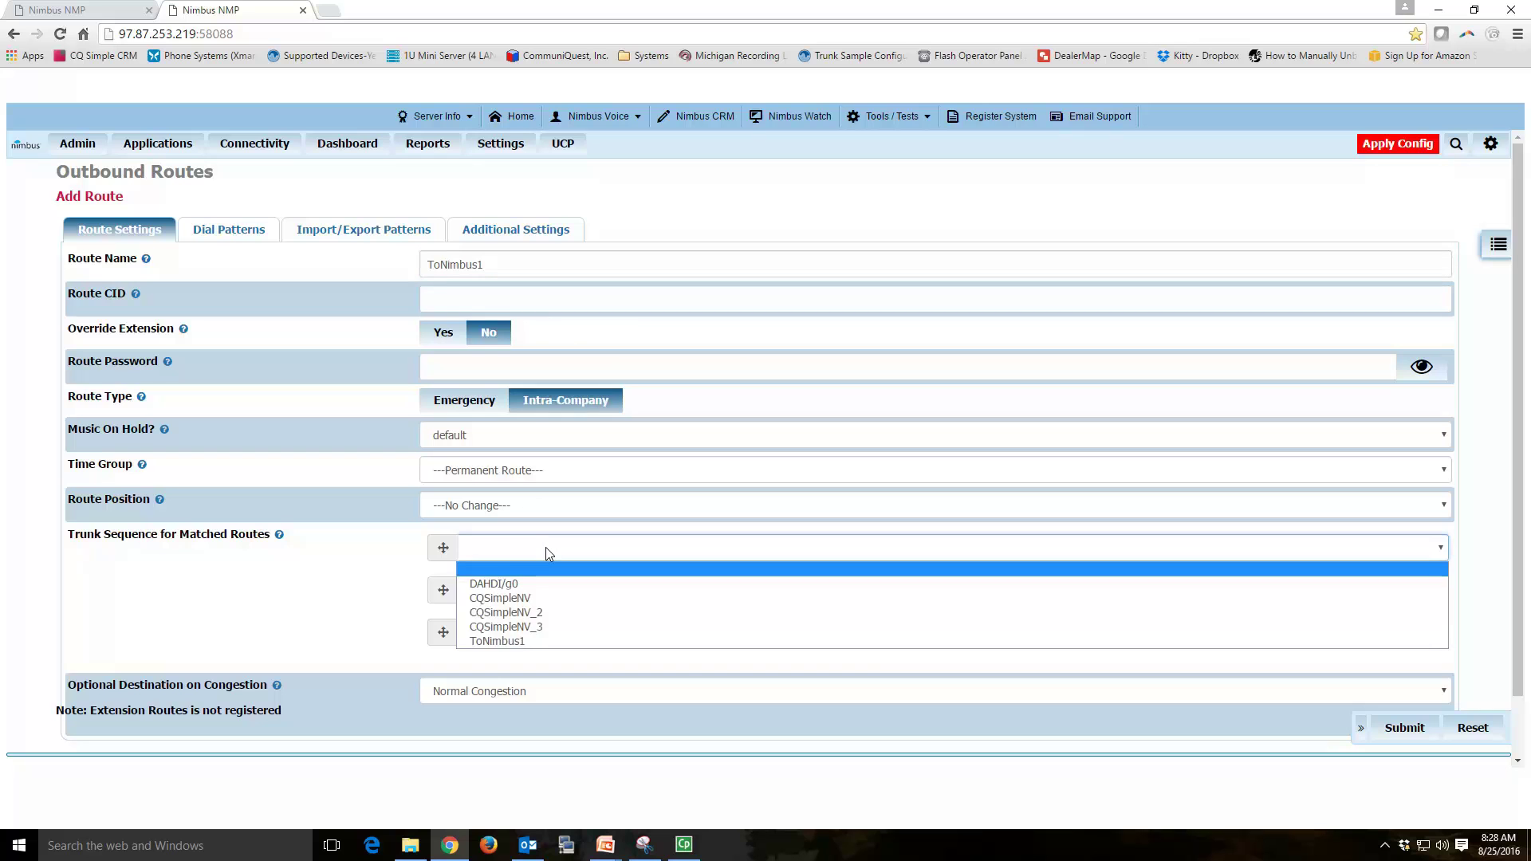
click(564, 643)
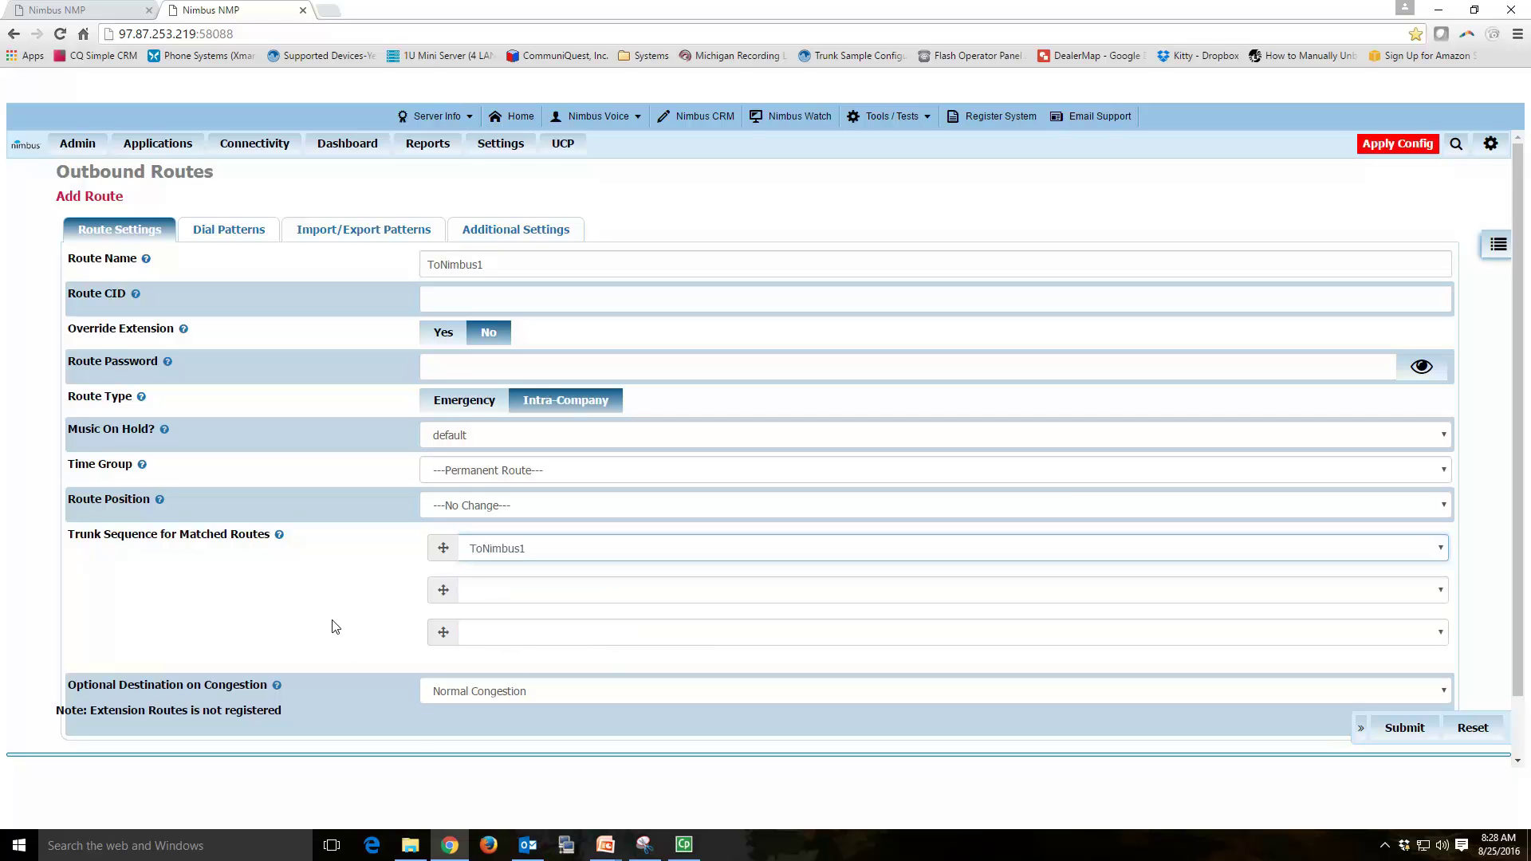
click(232, 232)
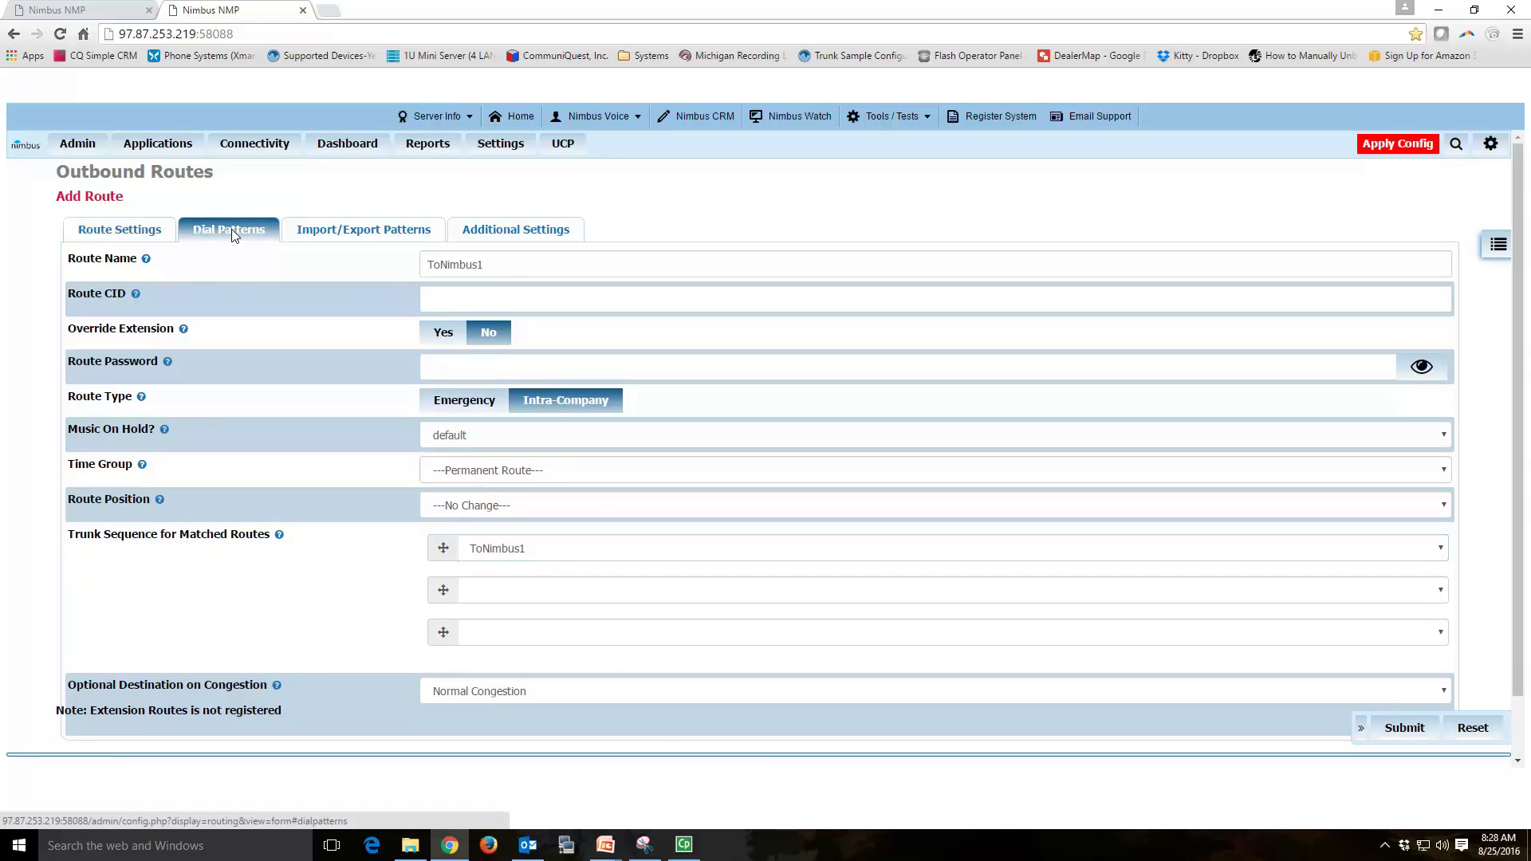
Step: Give the ToNimbus1 route the dial match pattern 1XX and submit it
click(744, 421)
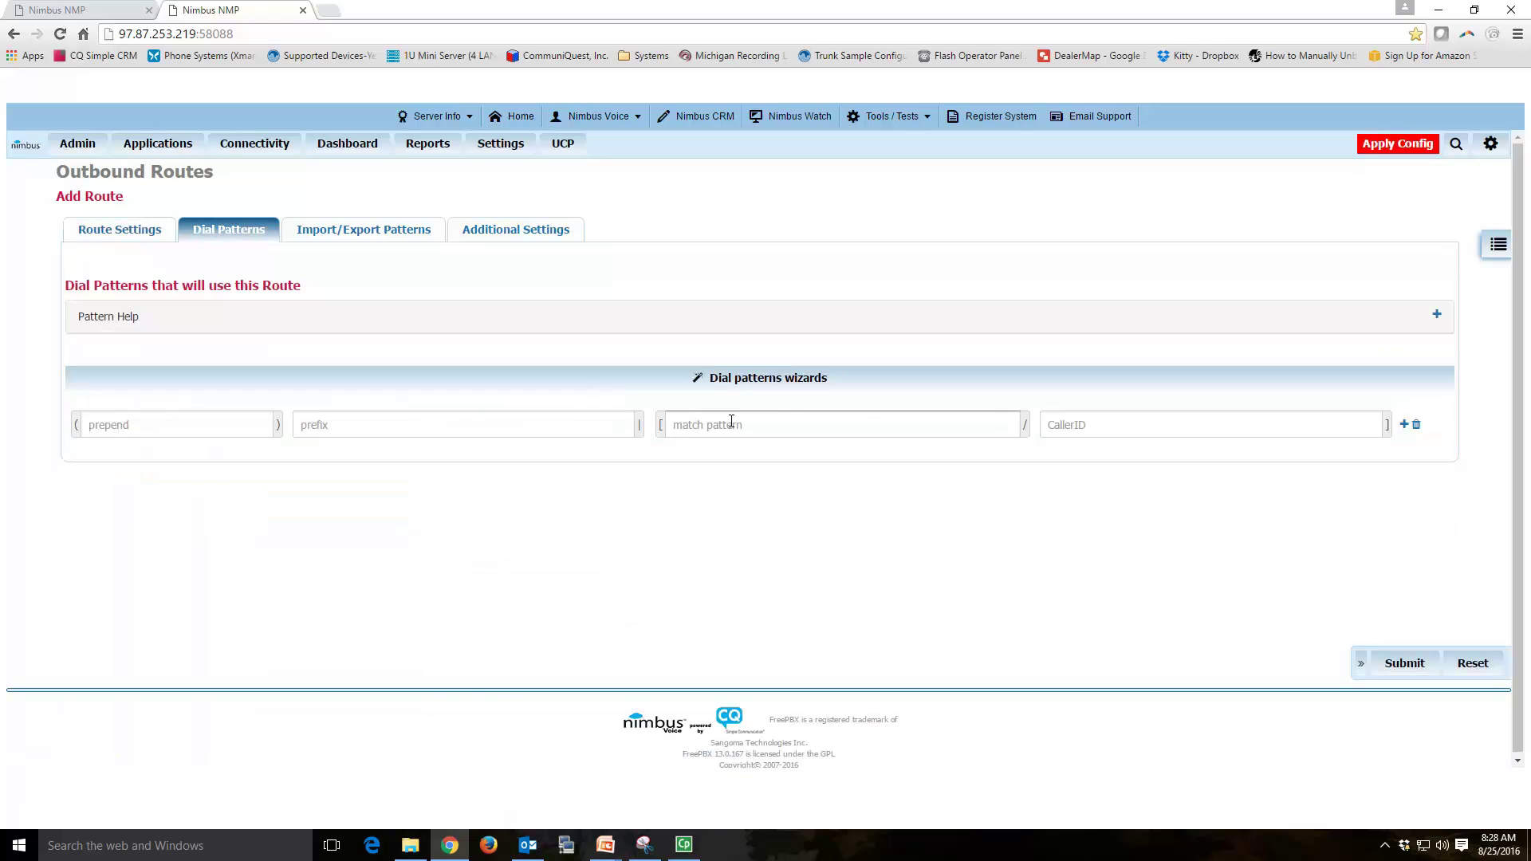
click(730, 421)
text(1XX)
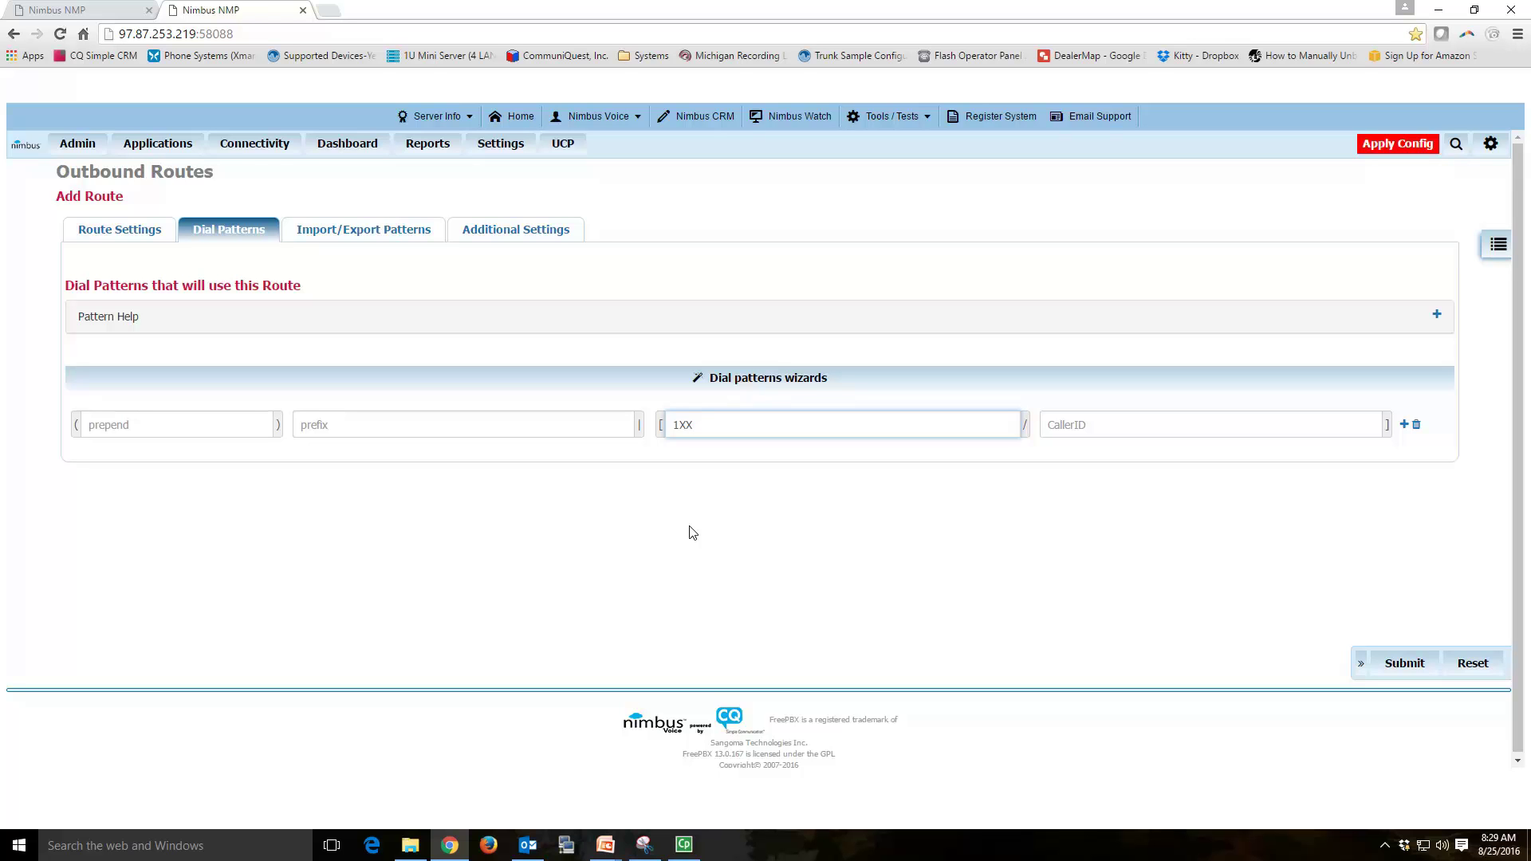
key(BackSpace)
key(BackSpace)
key(BackSpace)
text(3XX)
key(BackSpace)
key(BackSpace)
key(BackSpace)
text(1XX)
click(1404, 670)
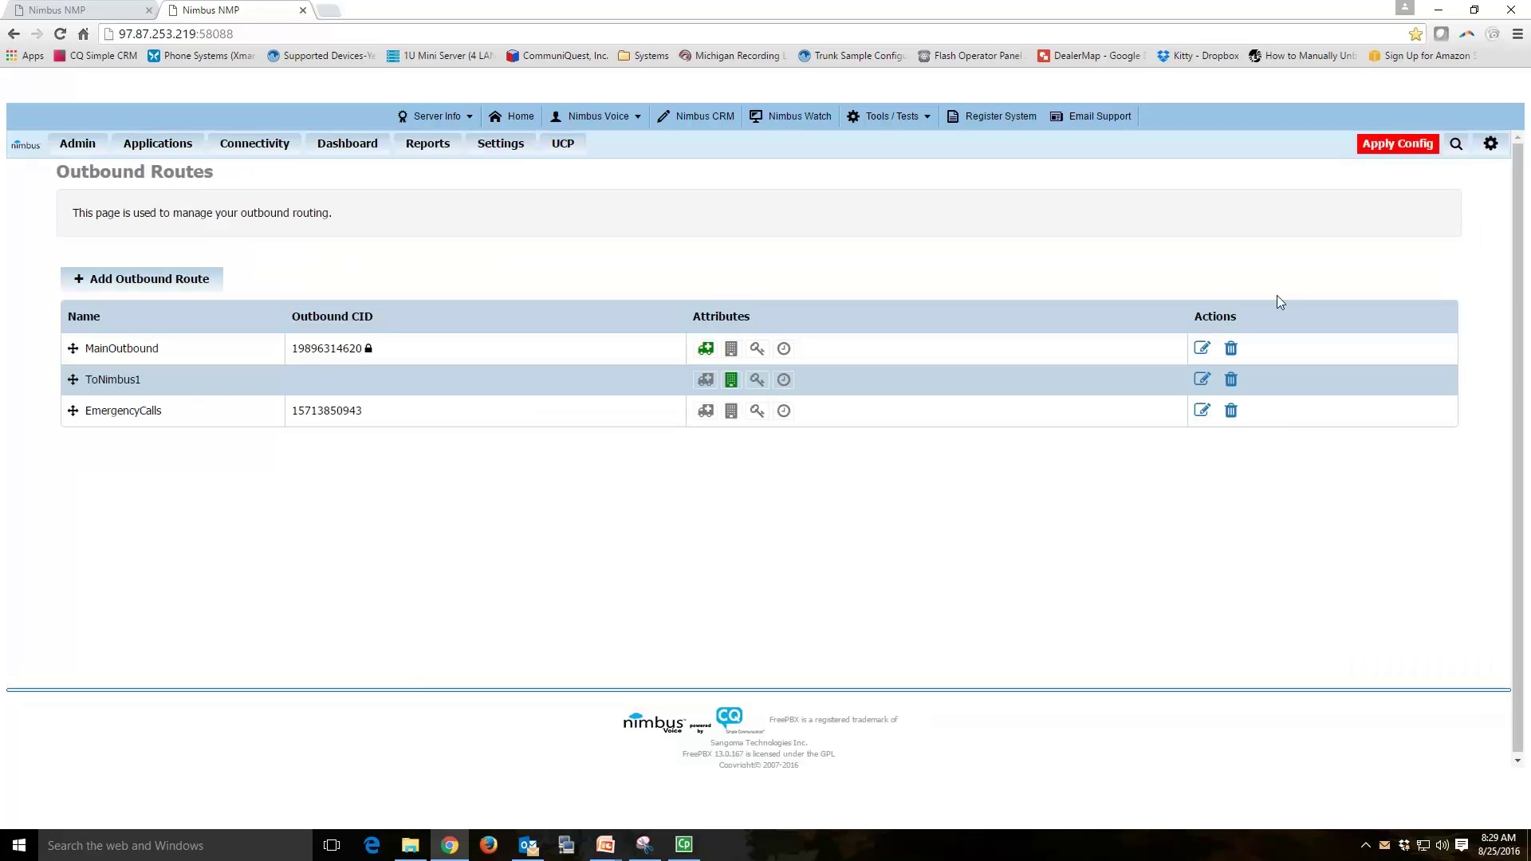
Step: Apply the second server's configuration, then return to the first server's tab
click(1401, 148)
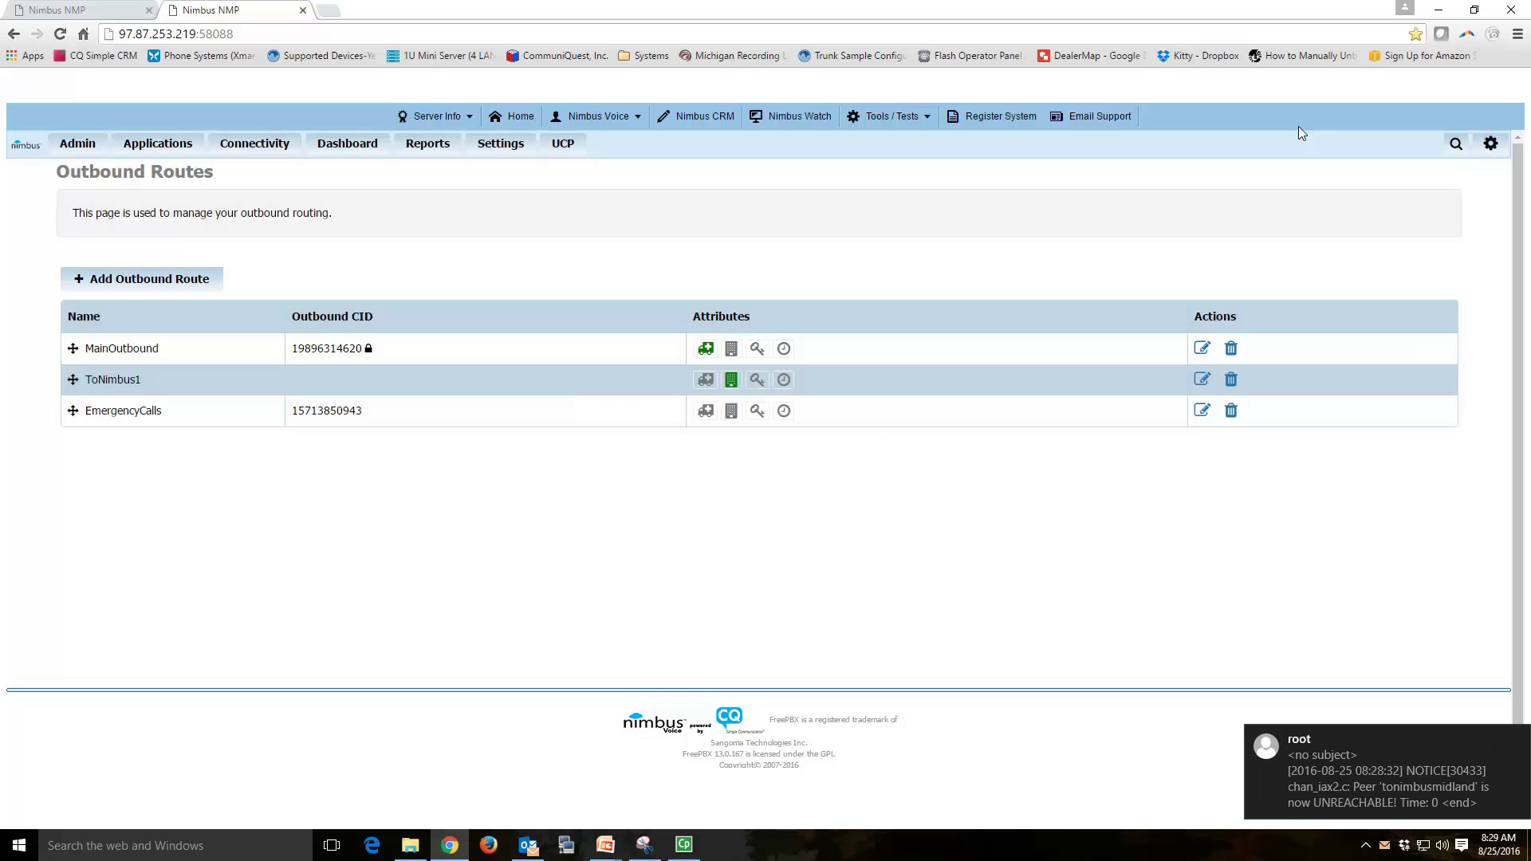
click(88, 11)
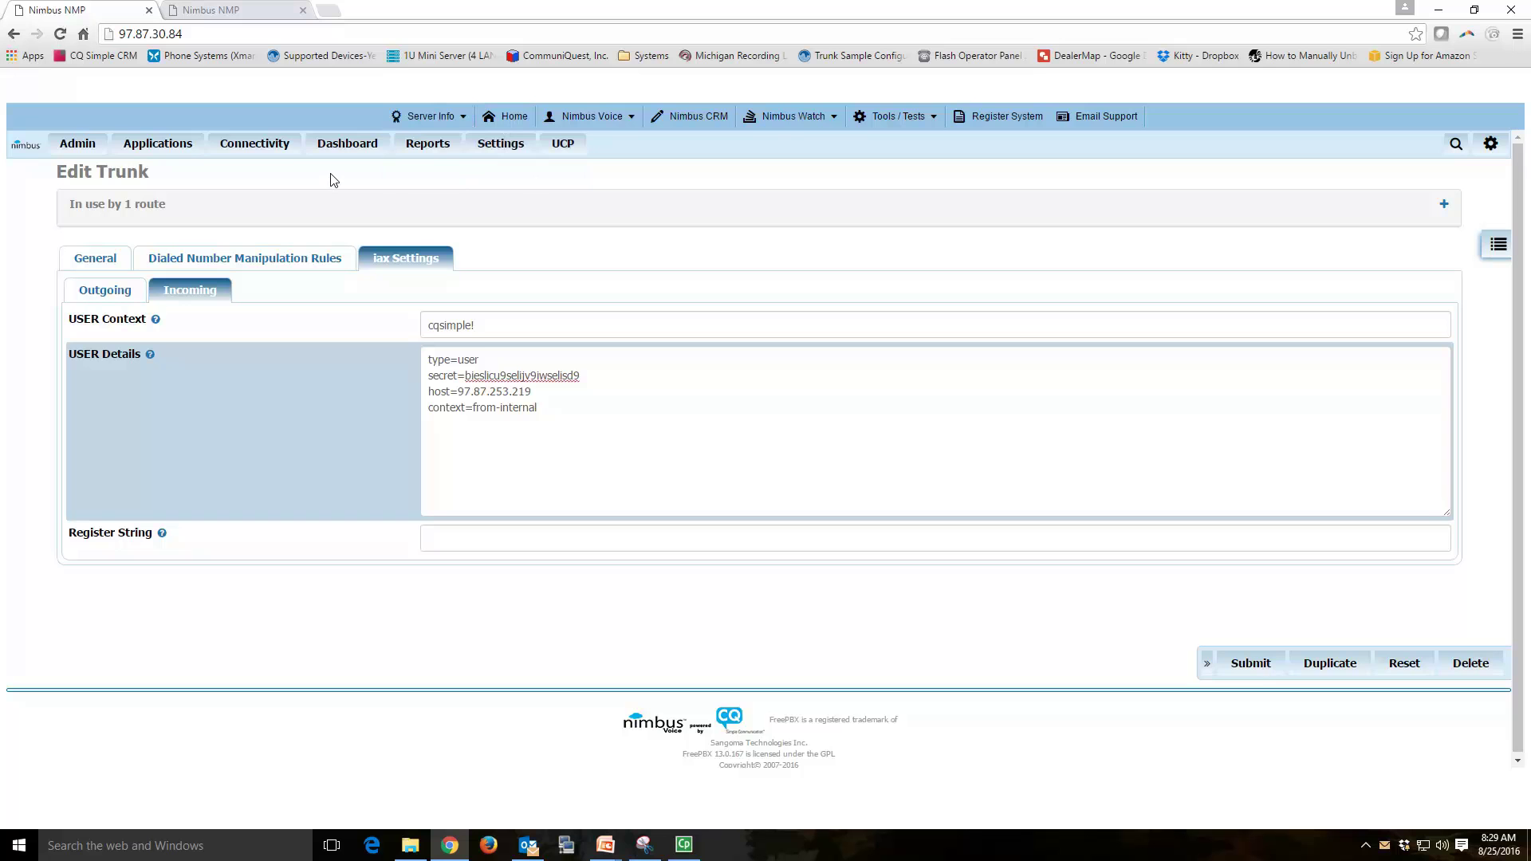
Step: Open and reload the first server's Asterisk Info report
mouse_move(413, 156)
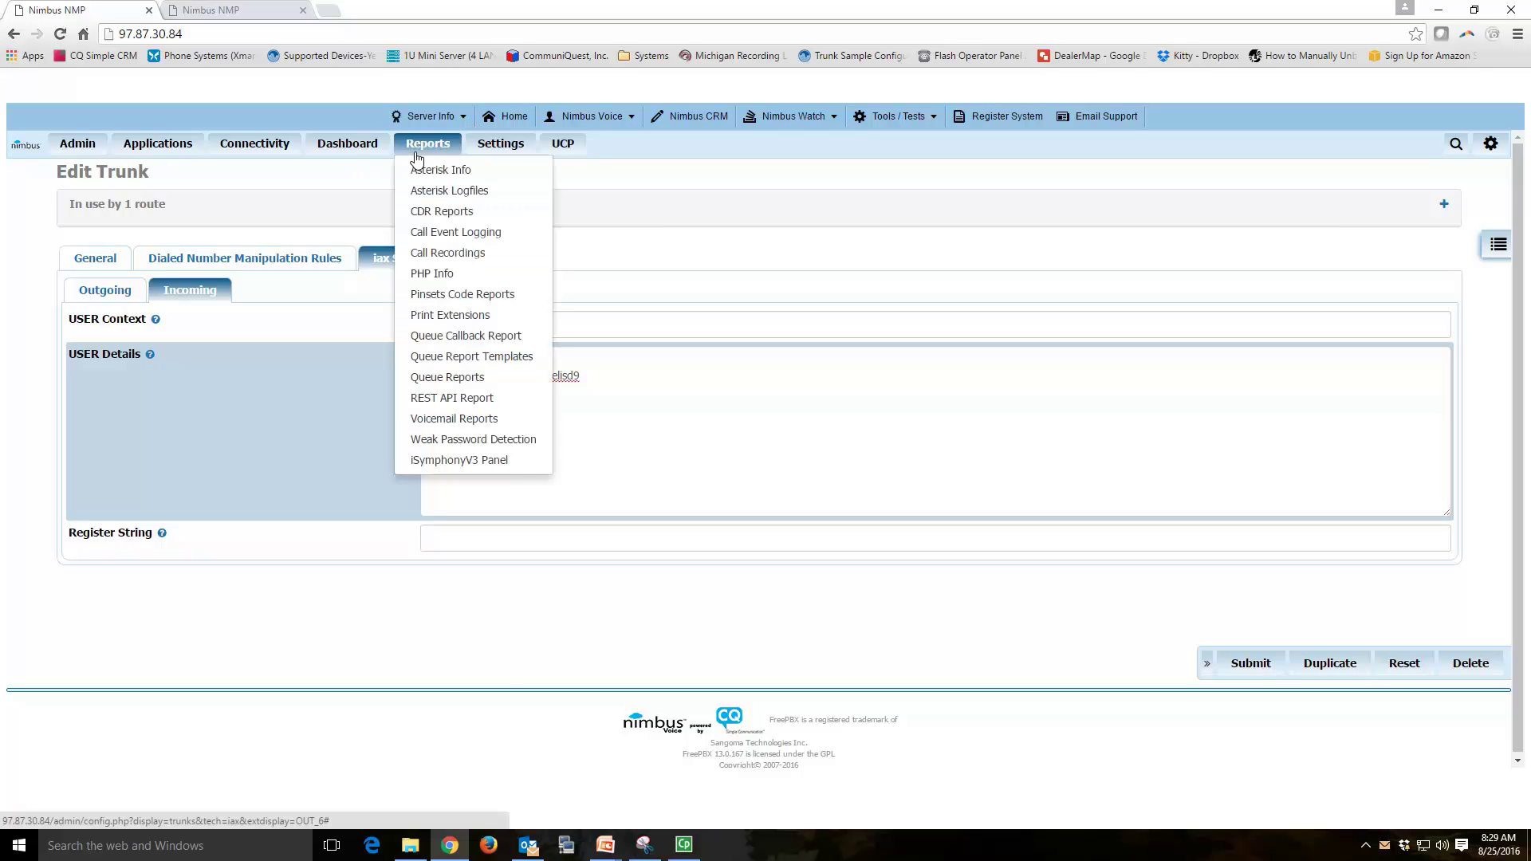
click(420, 172)
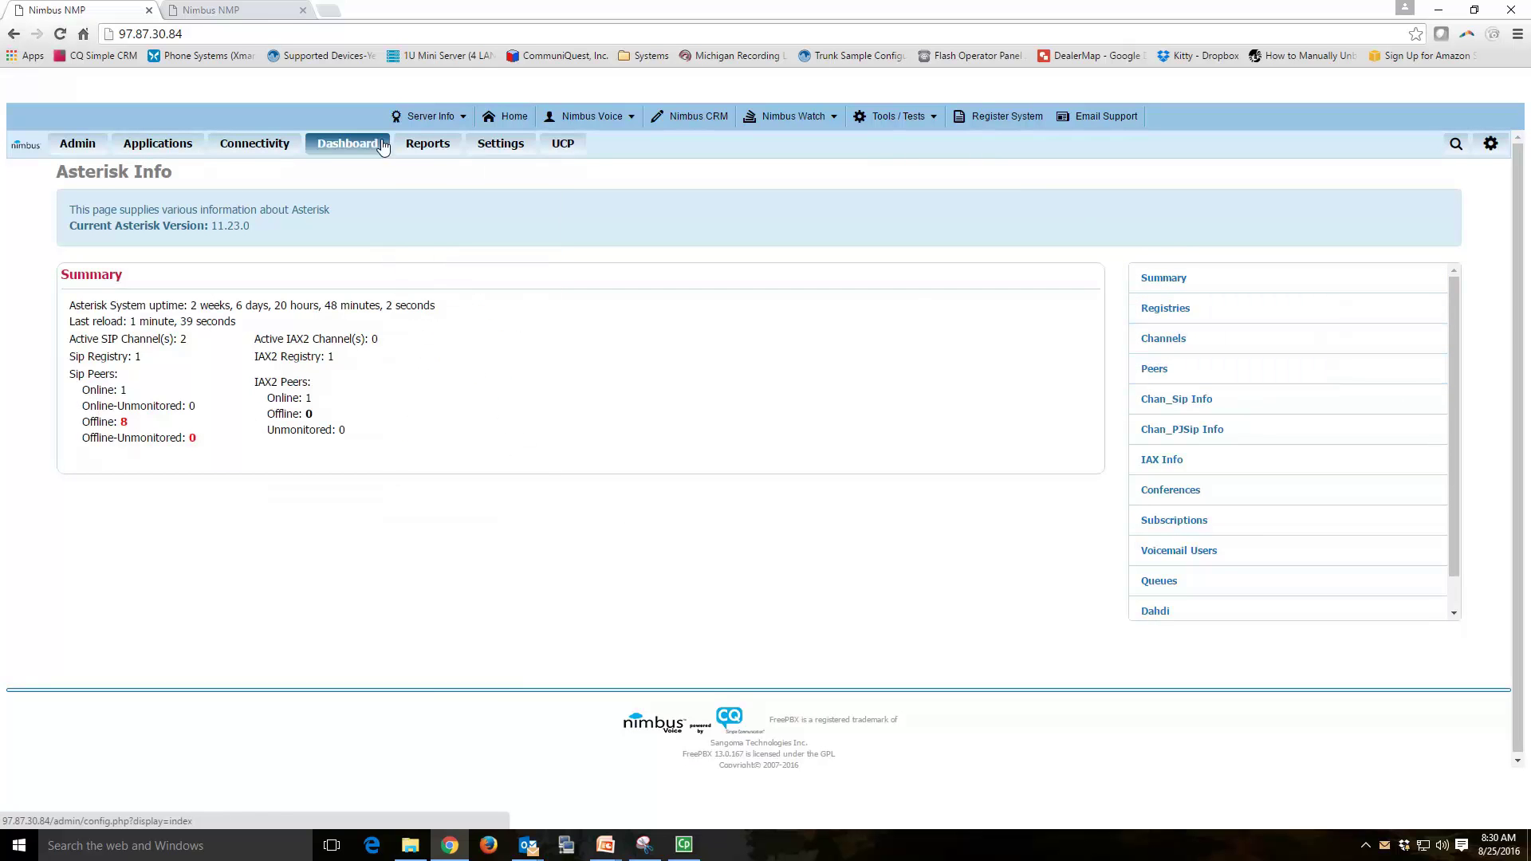
mouse_move(430, 147)
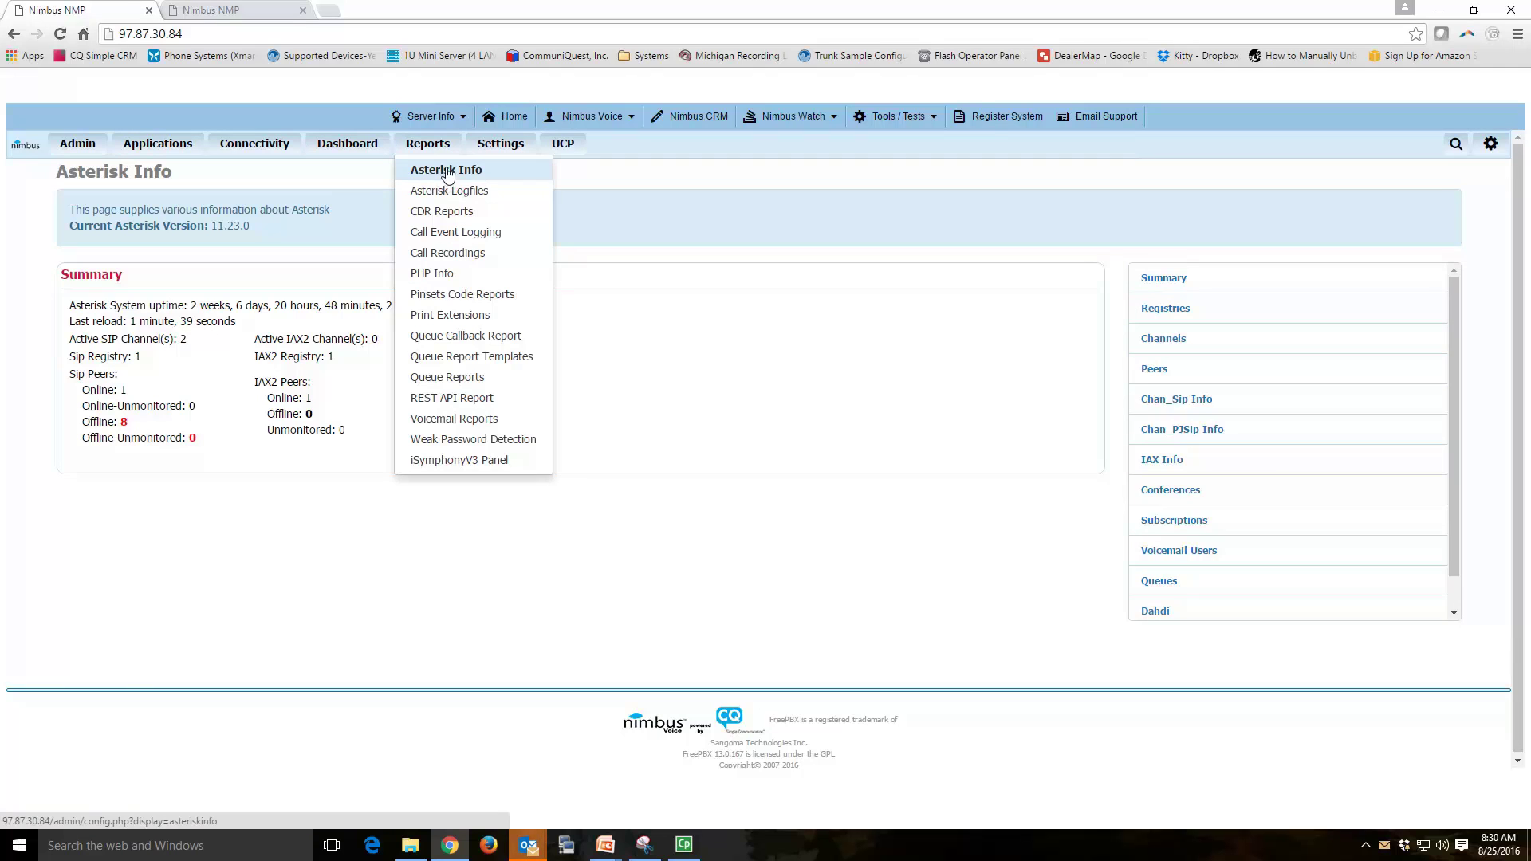
click(447, 171)
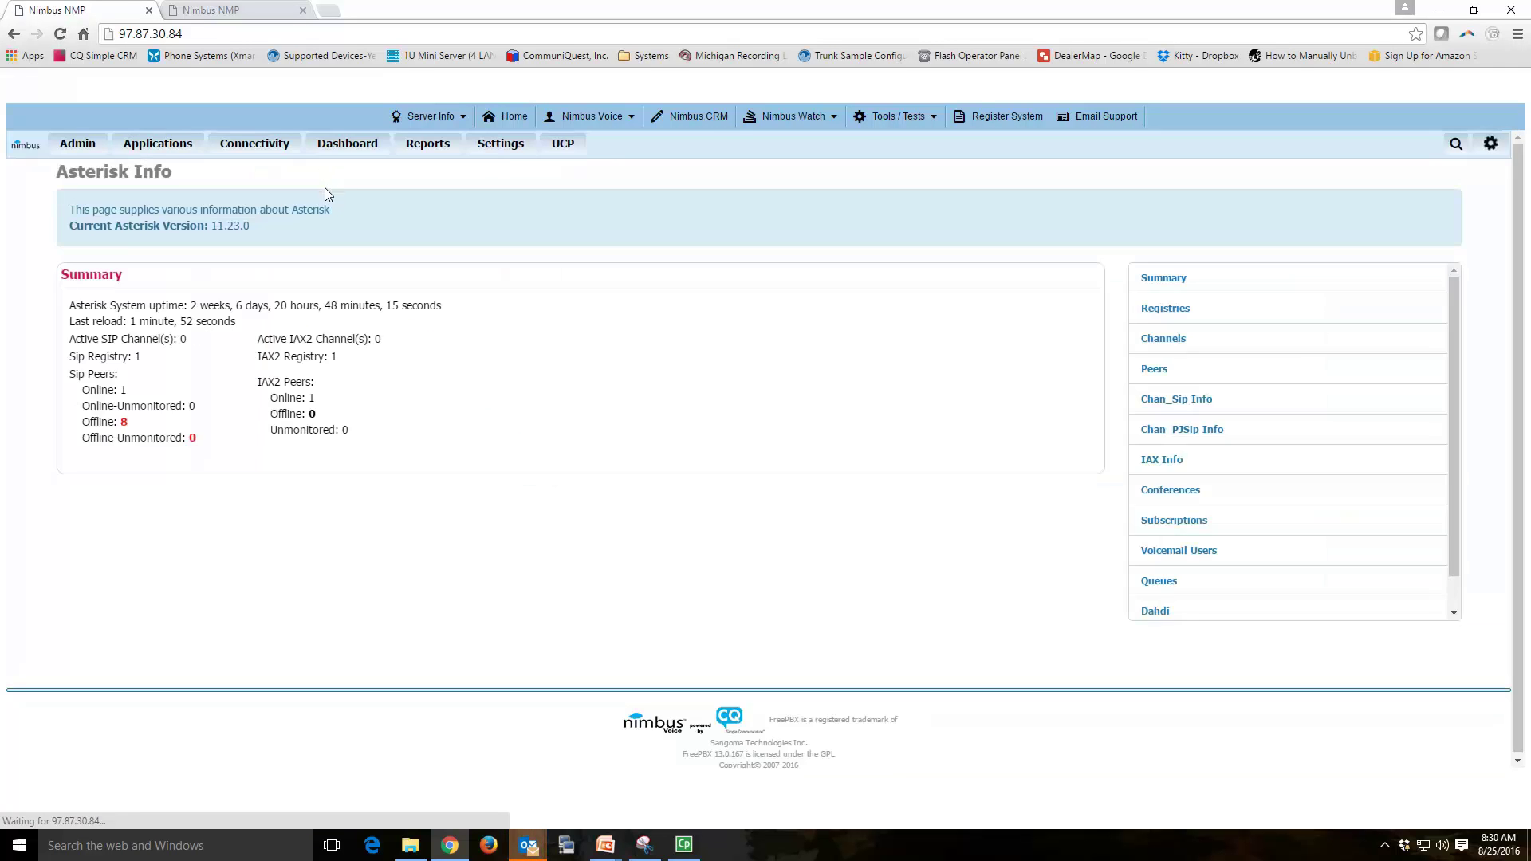
Step: Show the peer tables and confirm IAX2 peer tonimbusmidland at 97.87.253.219:4569 is OK
click(1147, 371)
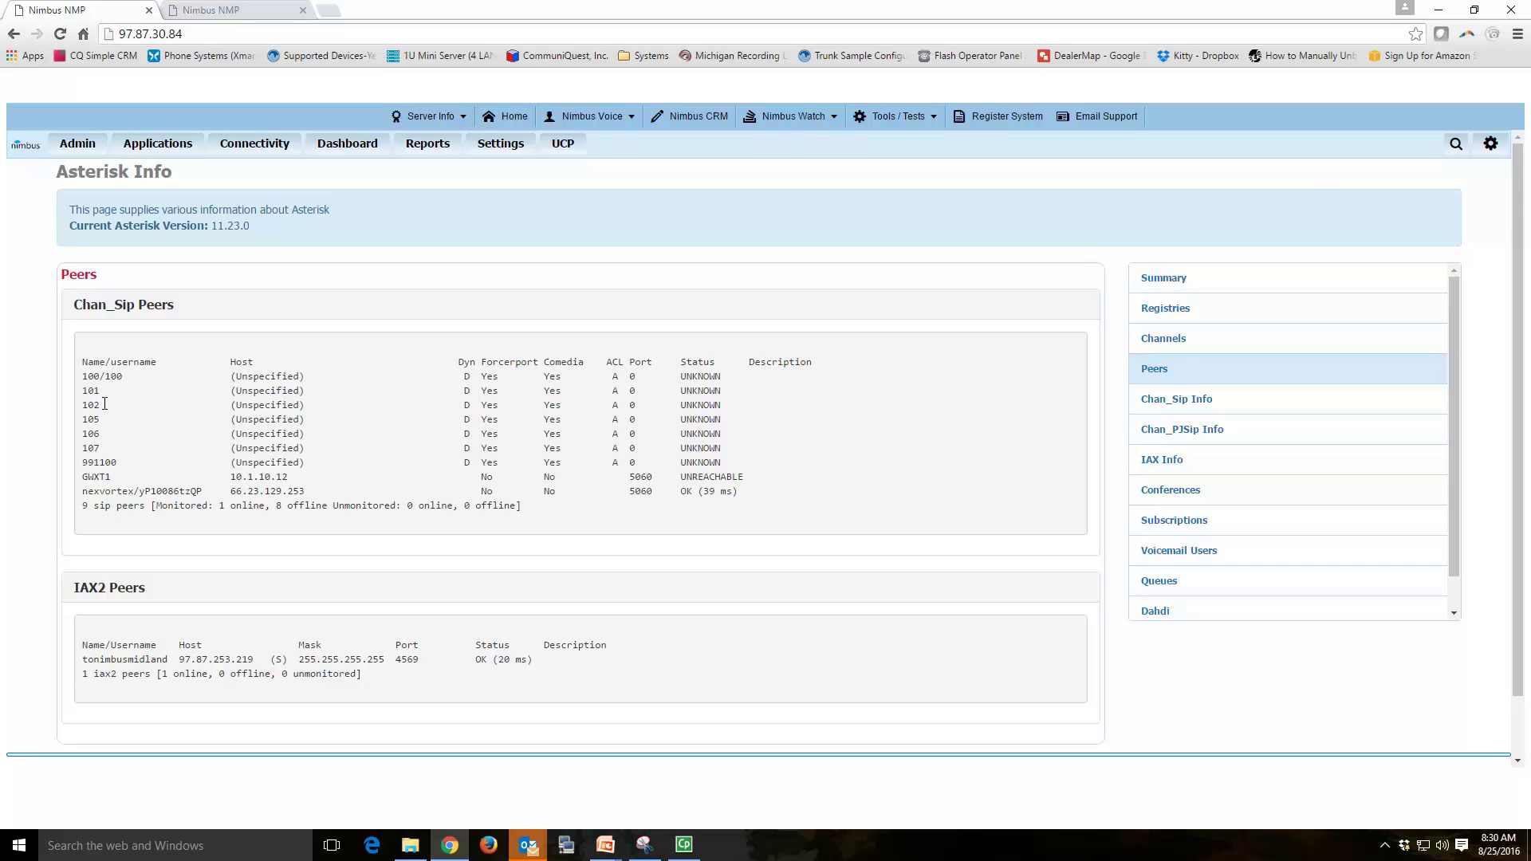
scroll(207, 521, down, 1)
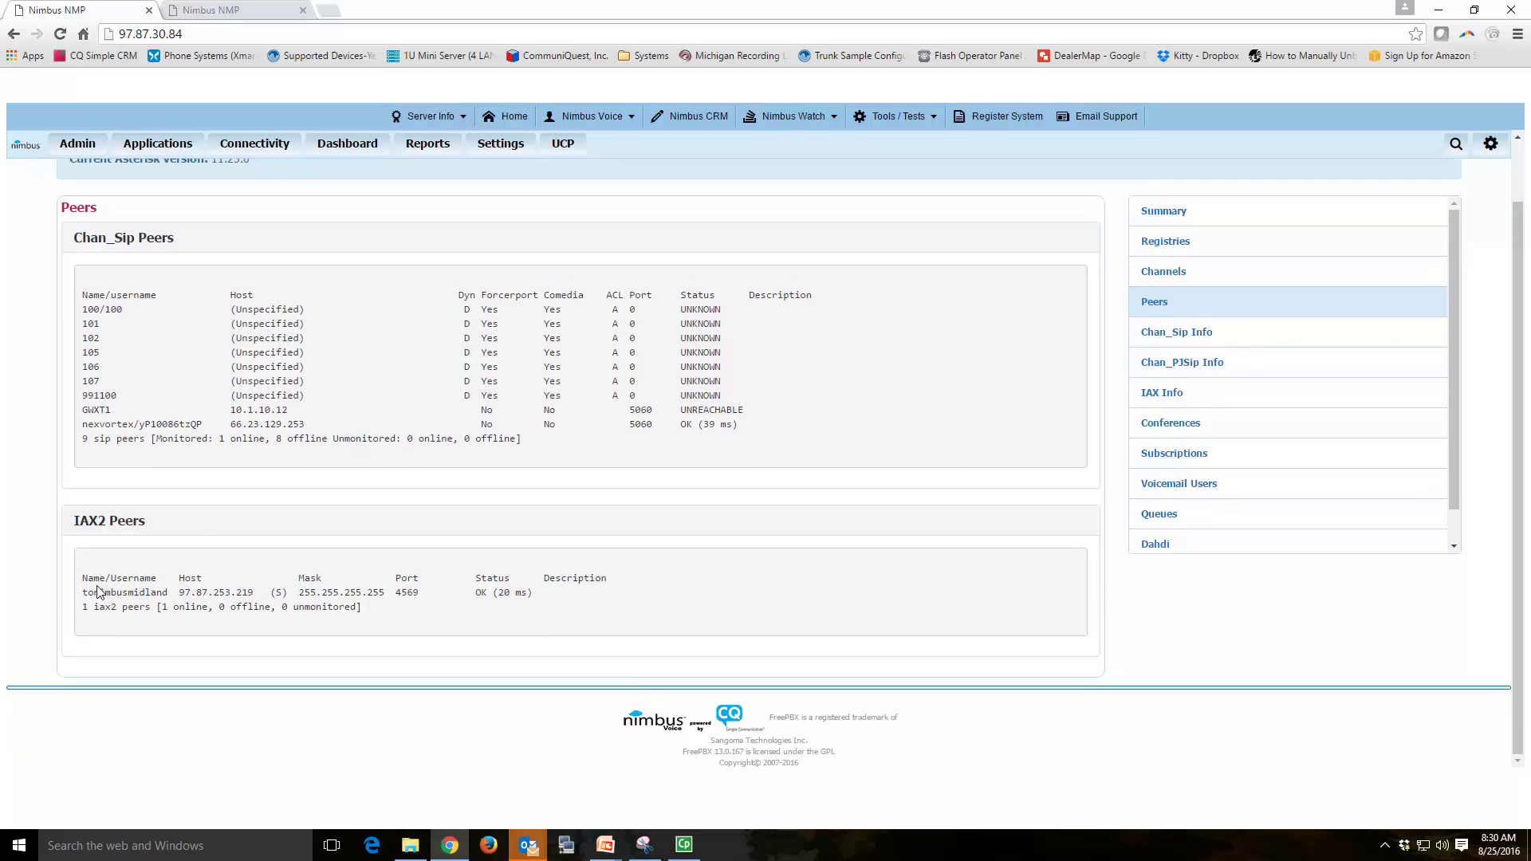
drag(82, 593, 253, 595)
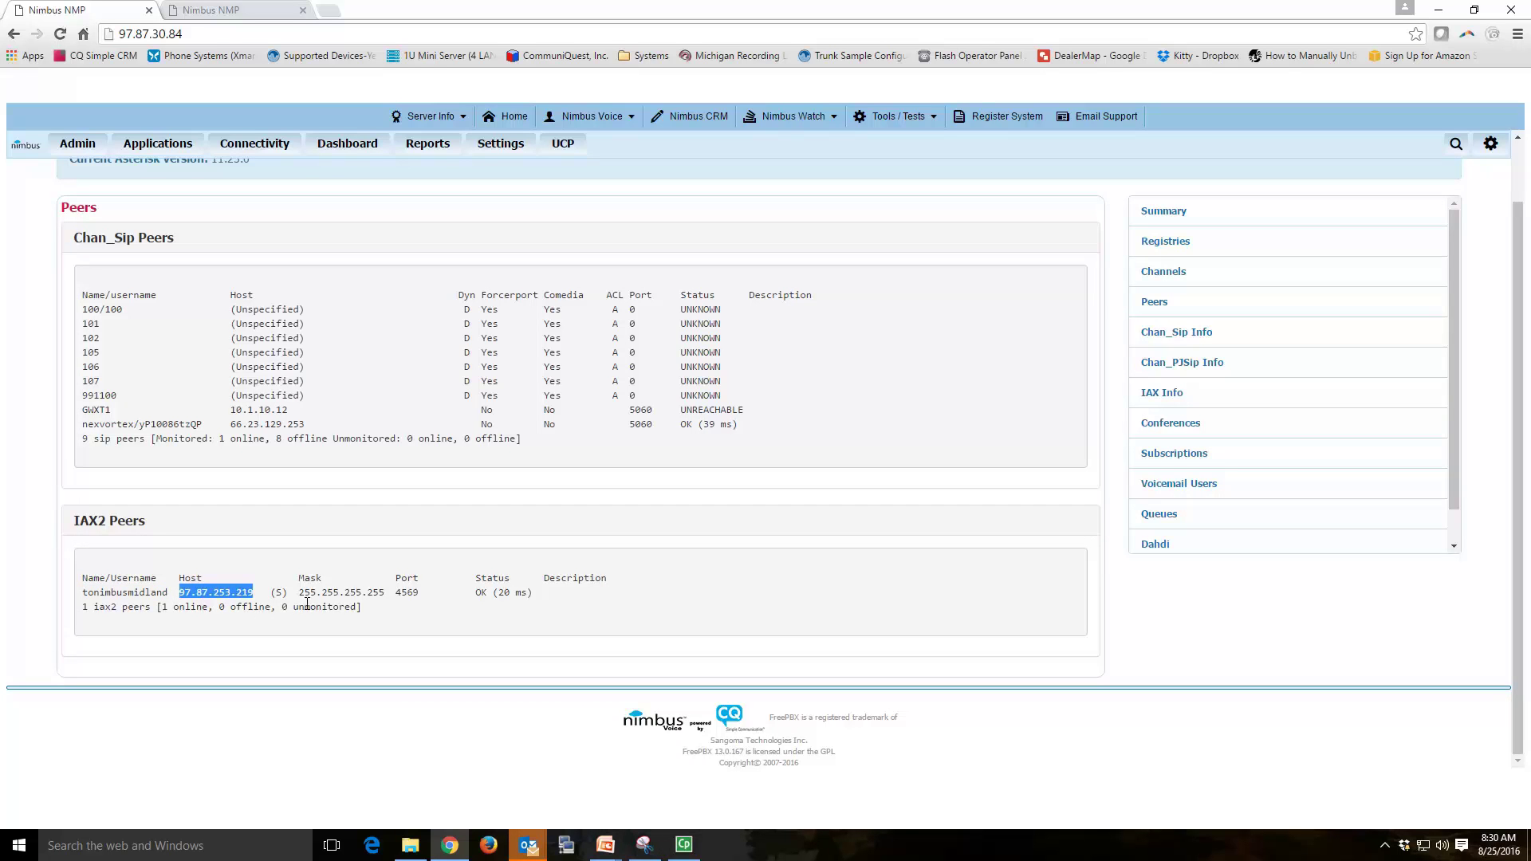
drag(474, 593, 533, 594)
drag(431, 593, 394, 593)
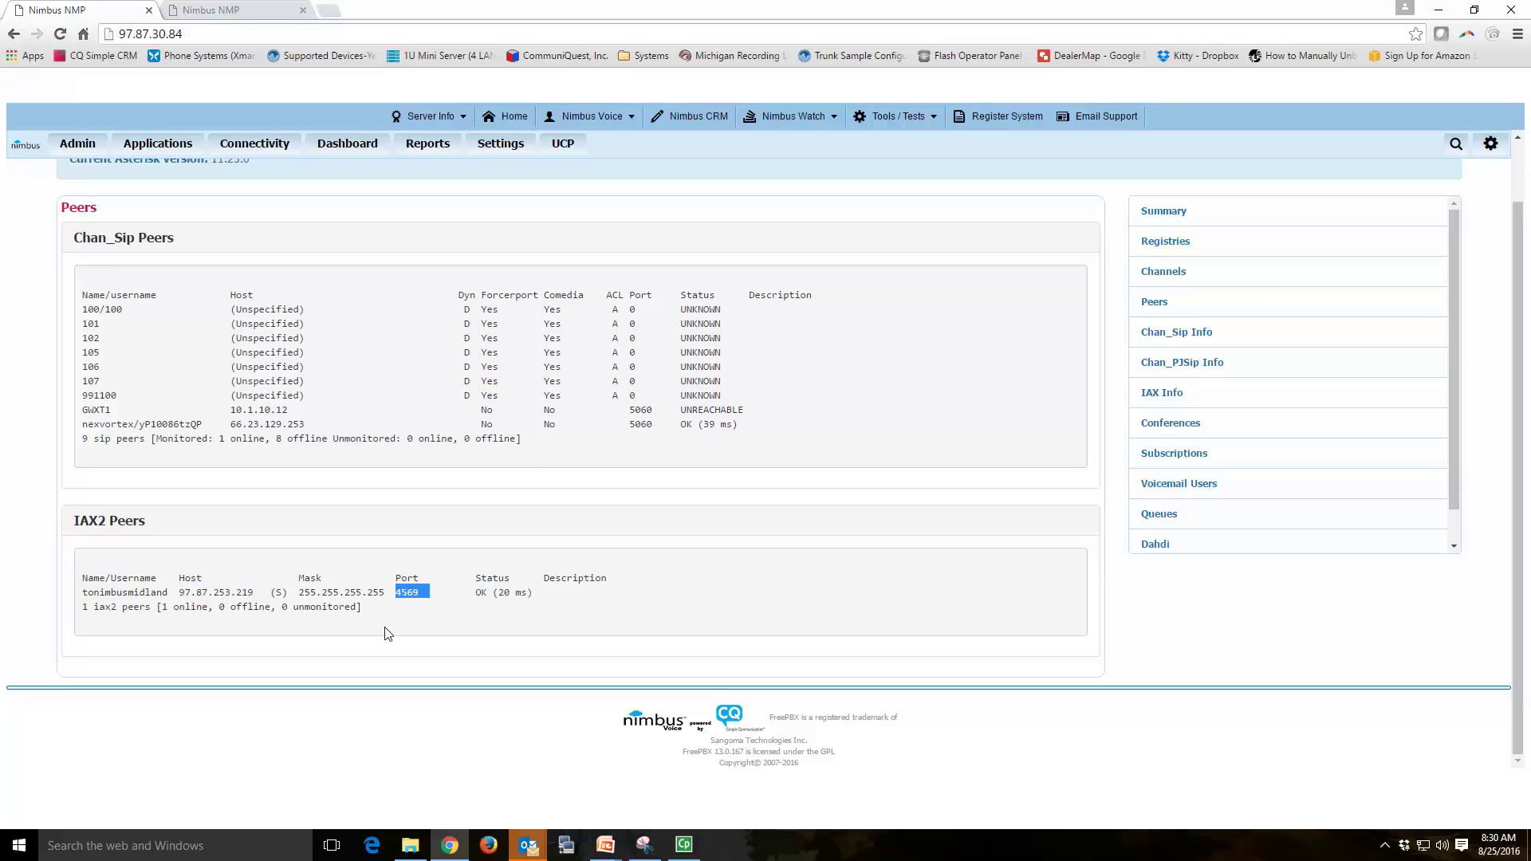
click(431, 631)
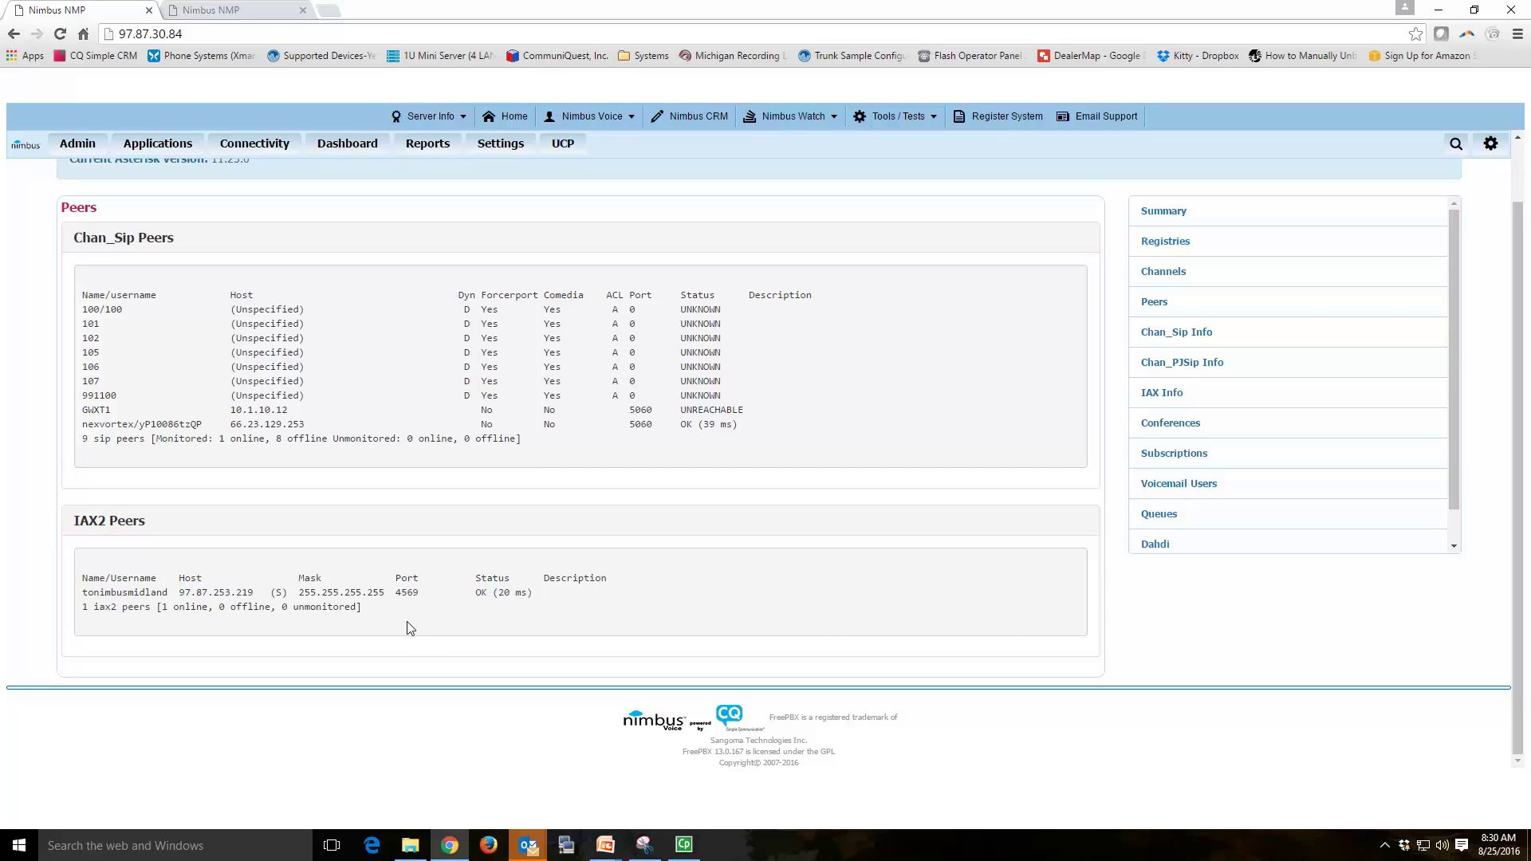